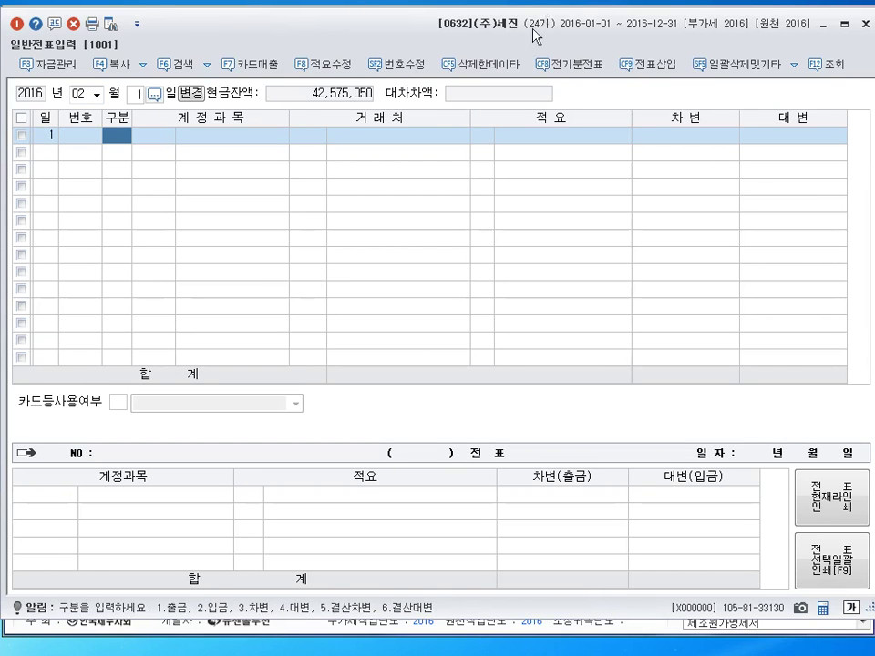
Check the 대손충당금 balance for 단기대여금 in the 합계잔액시산표 as of February 1, 2016.
key("Escape")
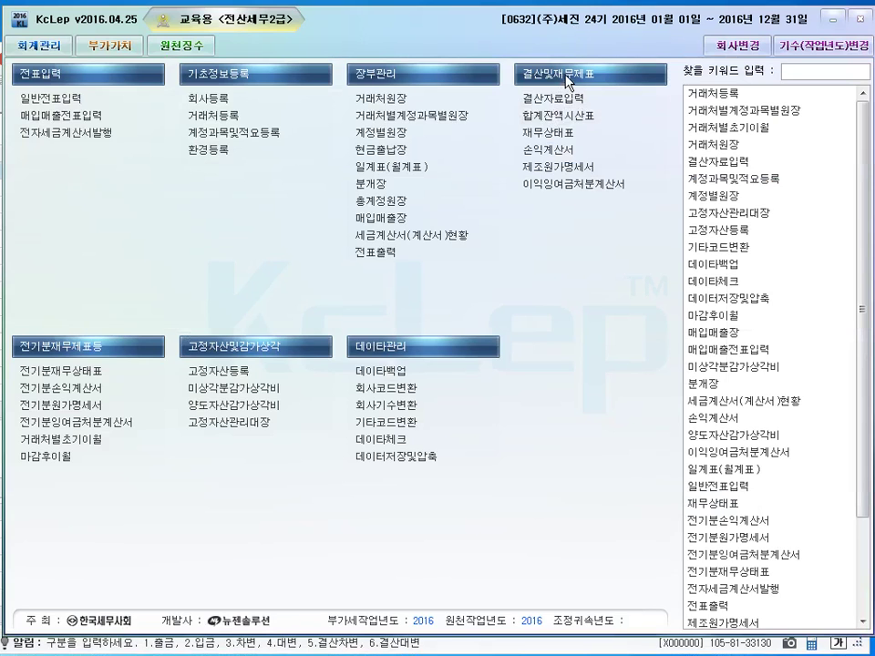
left_click(559, 119)
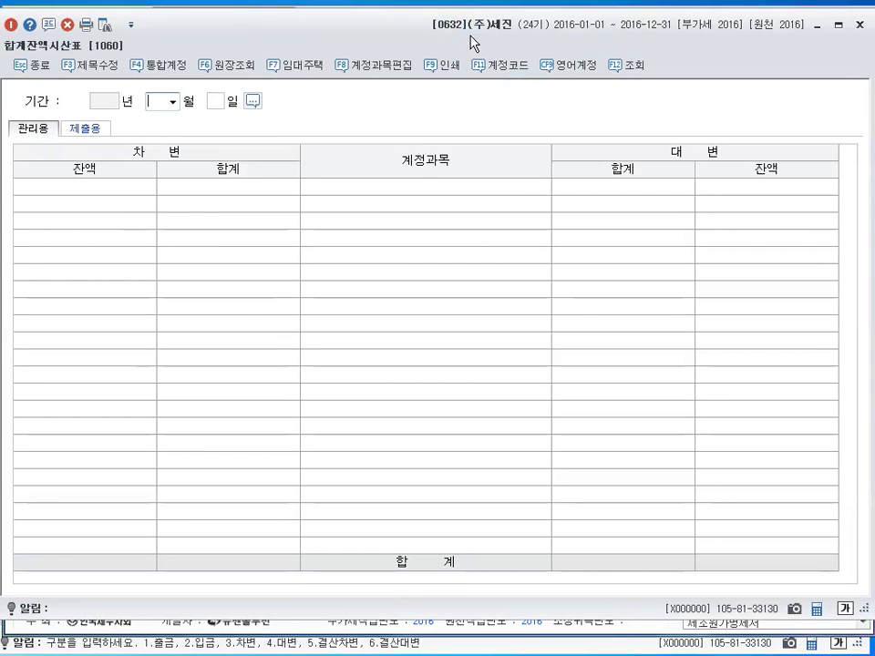
key("Return")
key("Return")
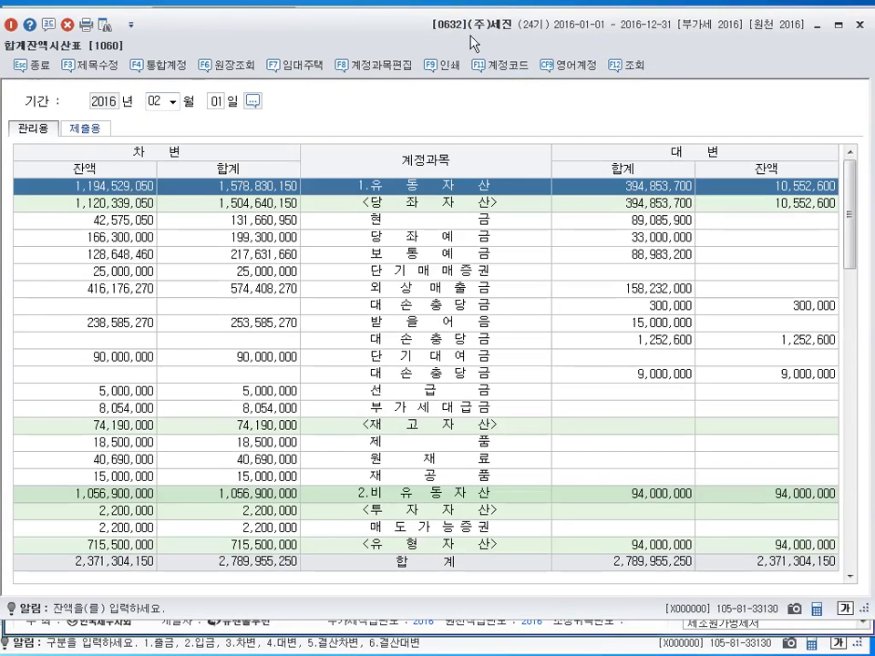
left_click(435, 359)
left_click(446, 373)
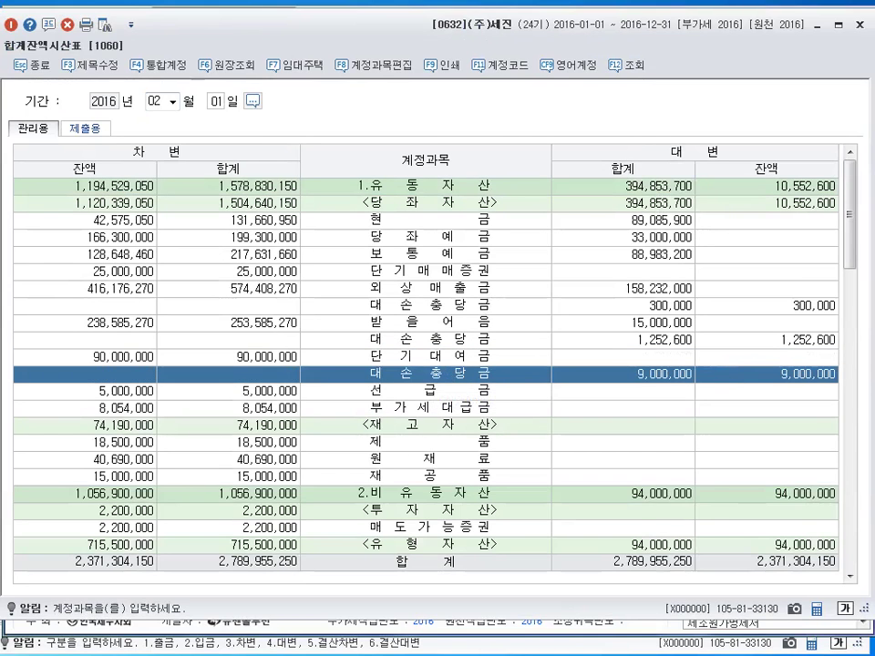
left_click(818, 381)
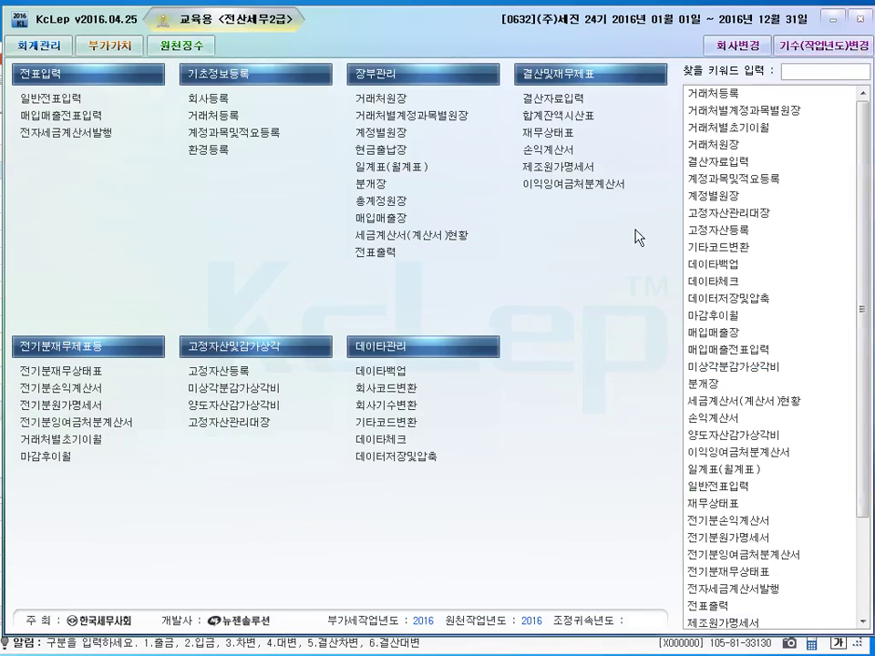
left_click(859, 24)
In 일반전표입력 for February 1, enter a debit line of 9,000,000 to account 0115 대손충당금.
left_click(57, 98)
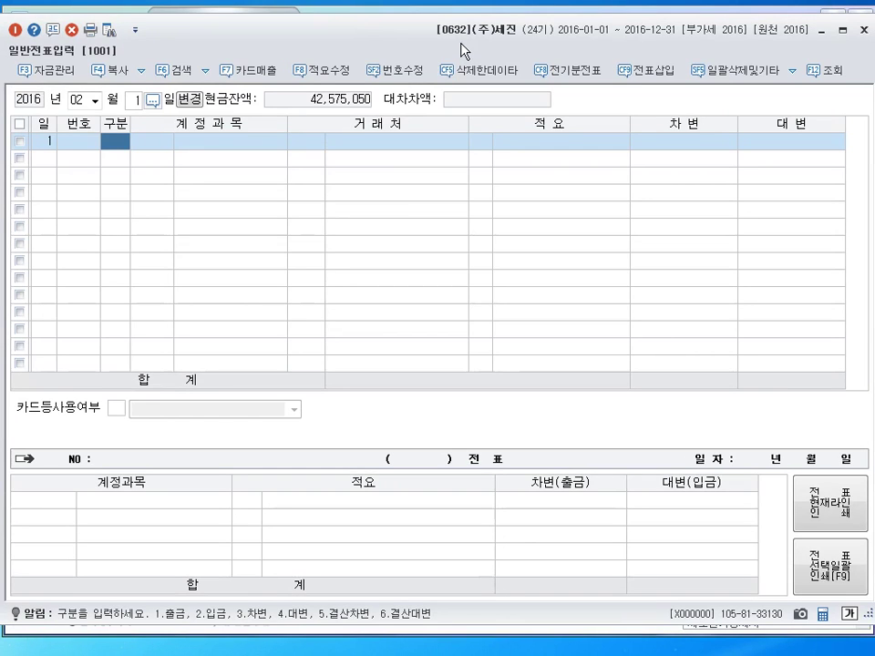
type("30115")
key("Return")
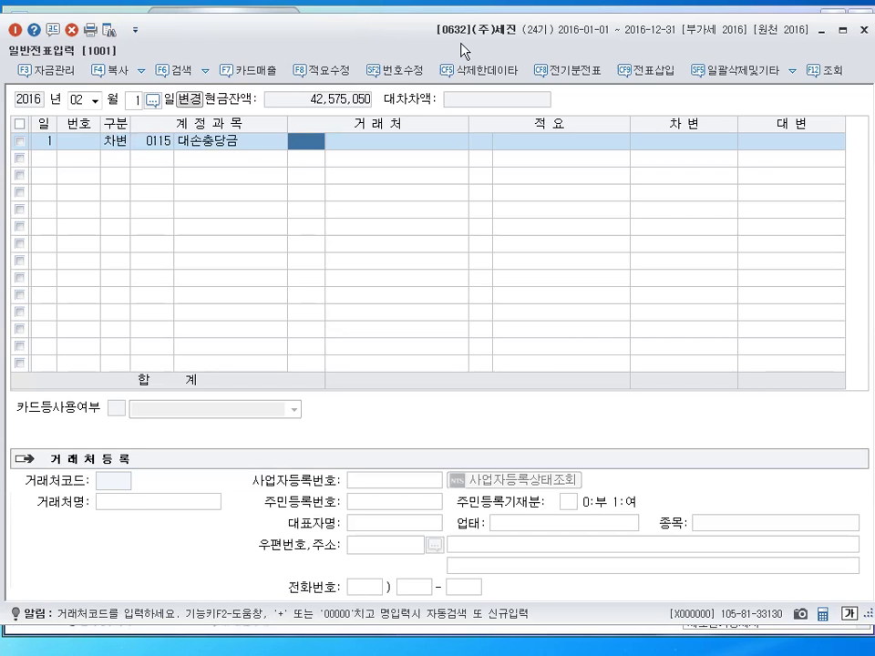
key("Return")
key("Return")
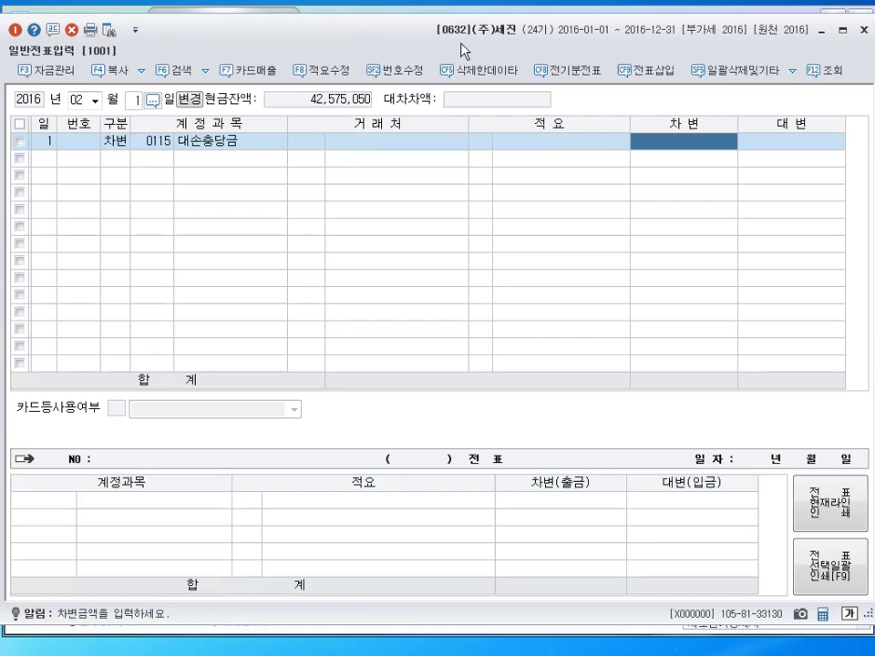
type("9000000")
key("Return")
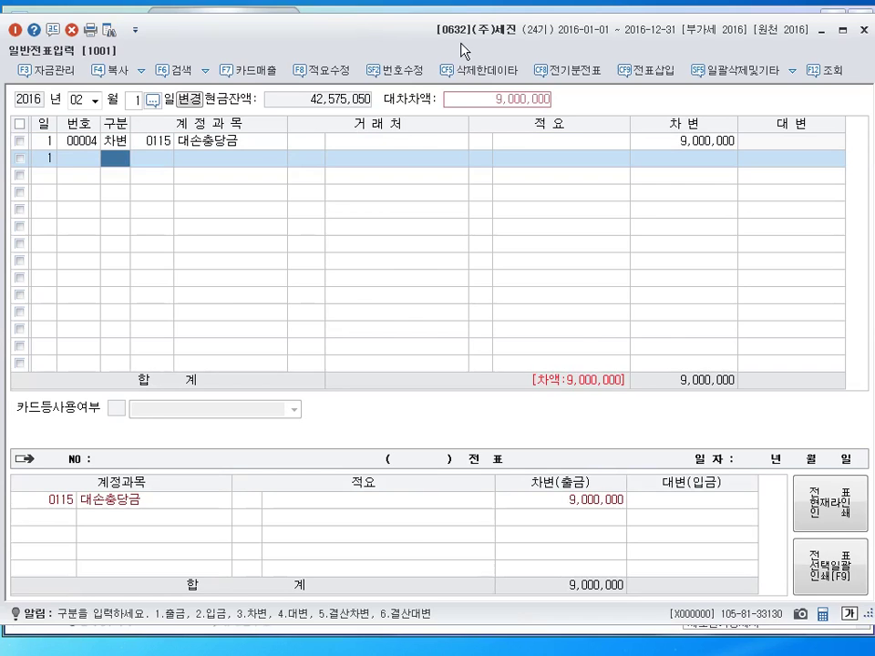
Add a second debit line of 11,000,000 to account 0954 기타의대손상각비.
type("3")
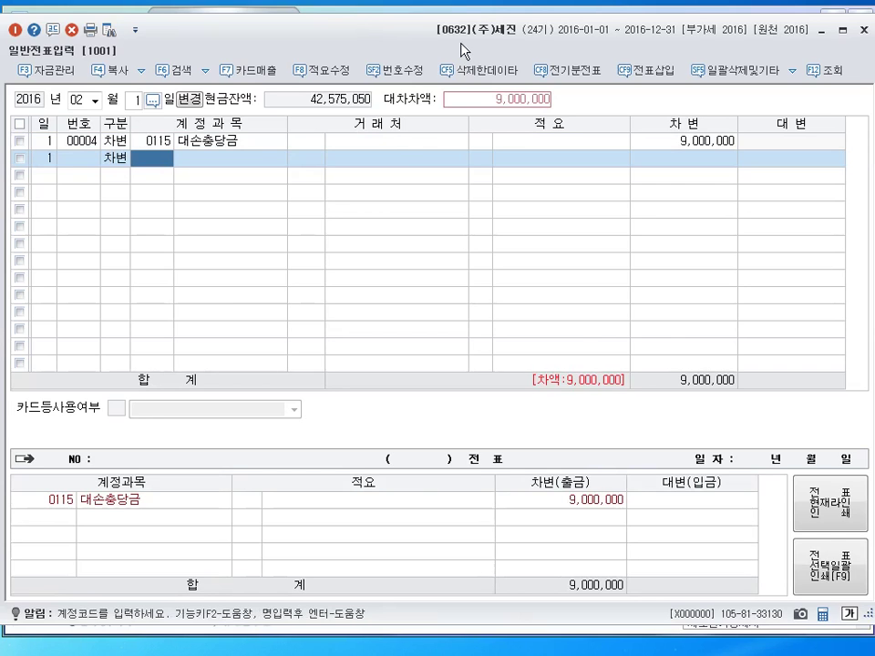
type("0954")
key("Return")
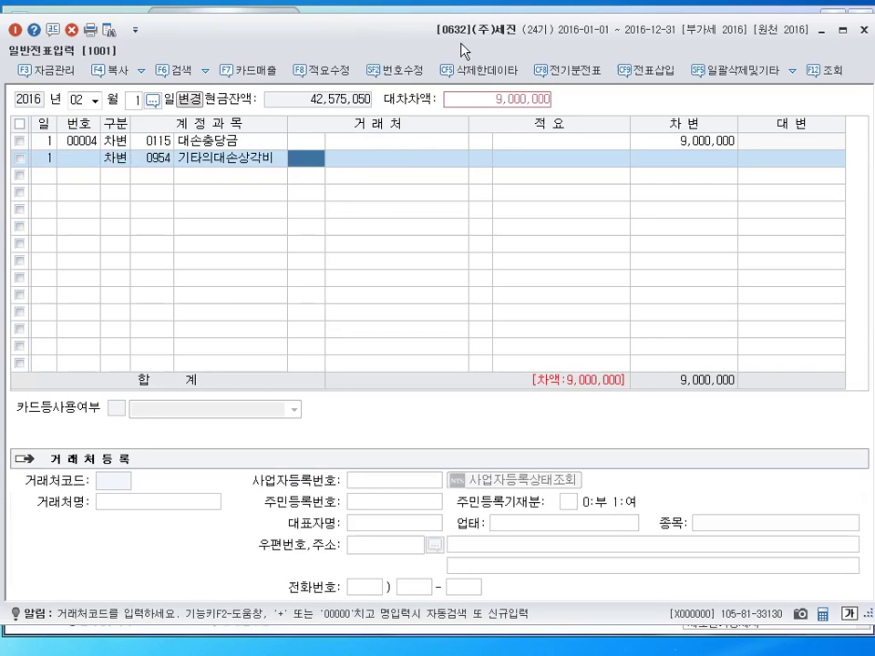
key("Return")
key("Return")
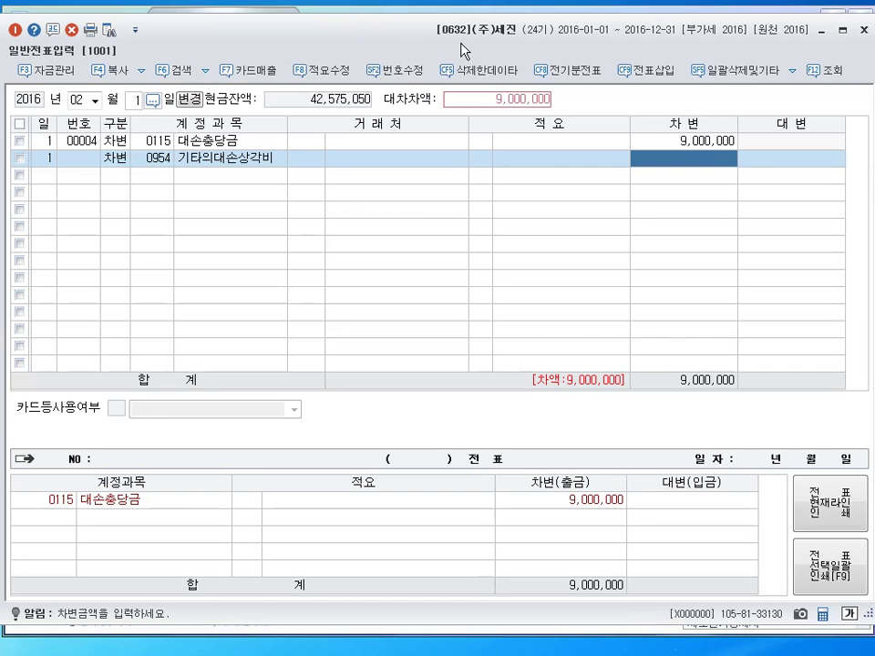
type("11000000")
key("Return")
Add a credit line of 20,000,000 to account 0114 단기대여금 with (주)호주무역 as the 거래처.
type("4")
key("Return")
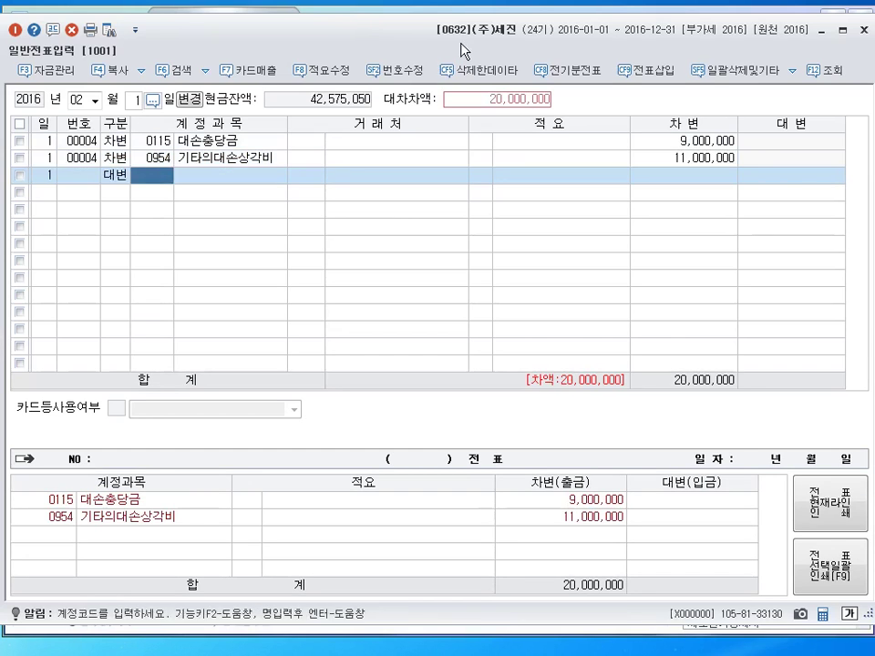
type("114")
key("Return")
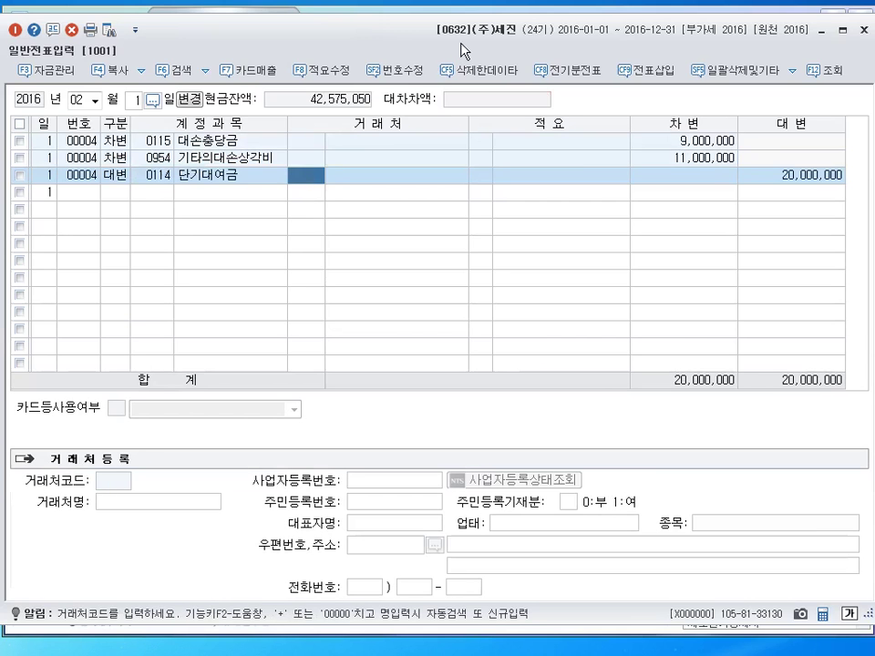
type("호주")
key("Return")
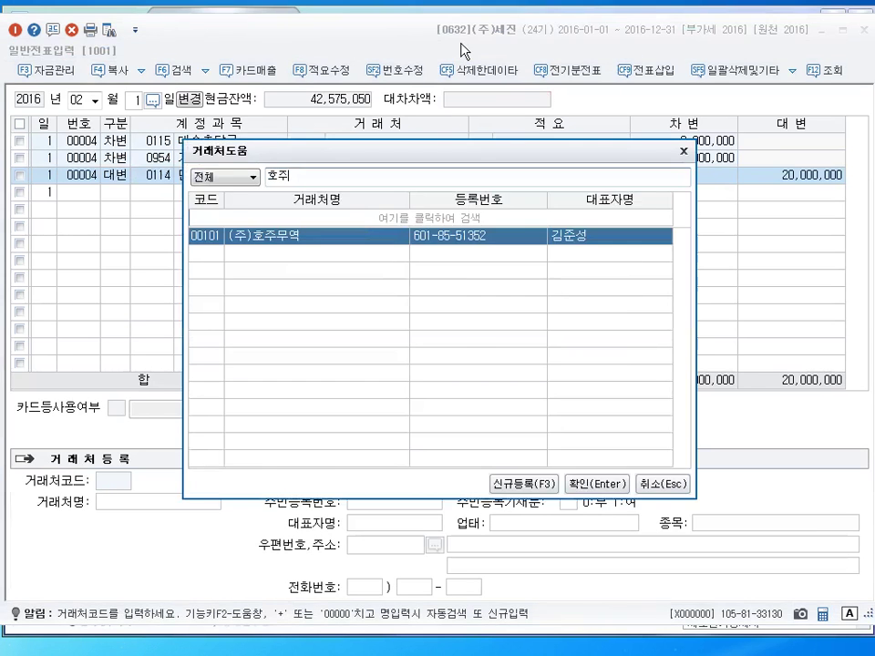
key("Return")
key("Return")
key("Return")
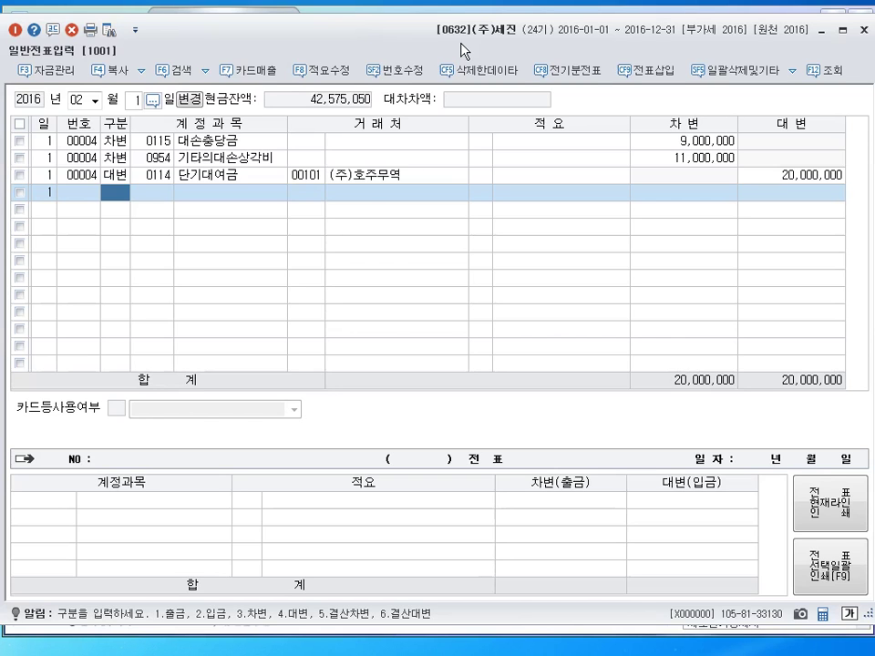
Switch the voucher entry date to February 20.
key("Escape")
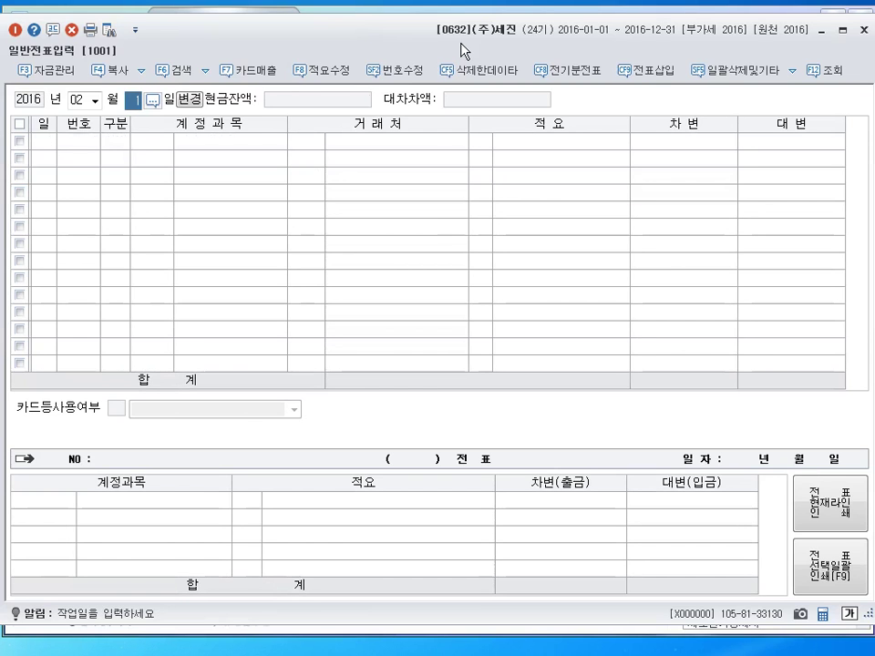
type("20")
key("Return")
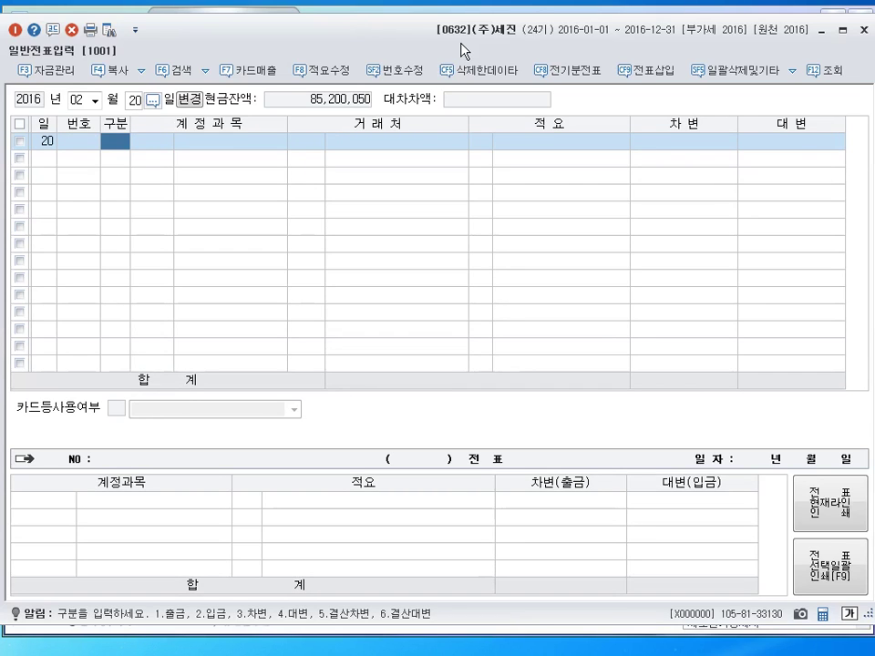
Enter a debit line of 600,000 to account 0181 만기보유증권, leaving the 거래처 and 적요 blank.
type("3")
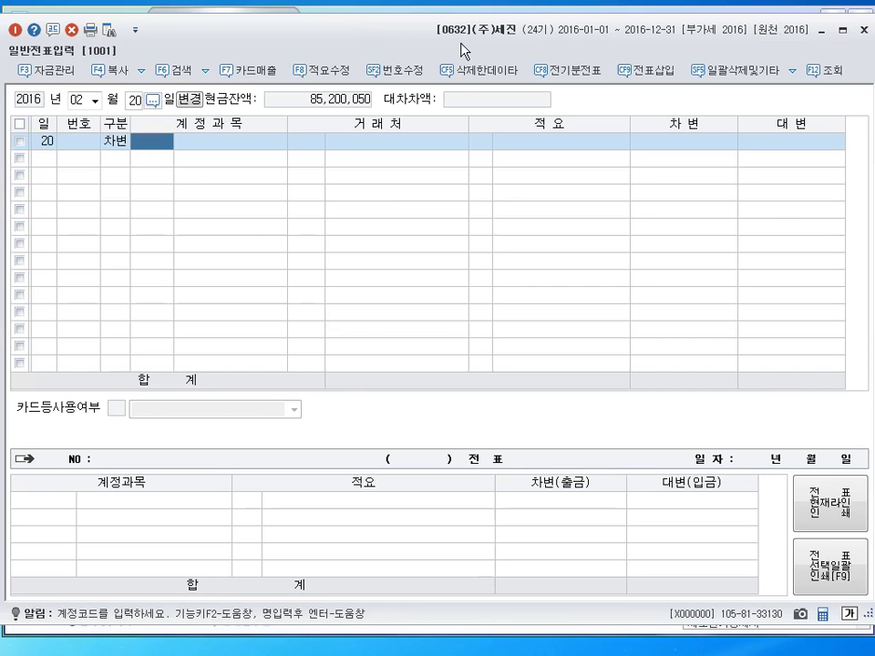
type("마기")
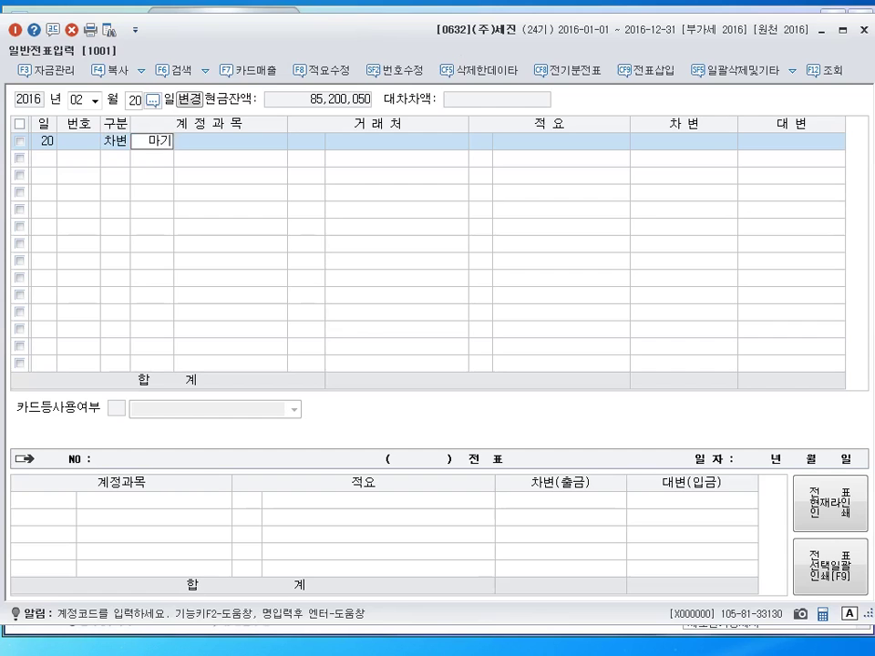
key("BackSpace")
key("BackSpace")
type("만기")
key("Return")
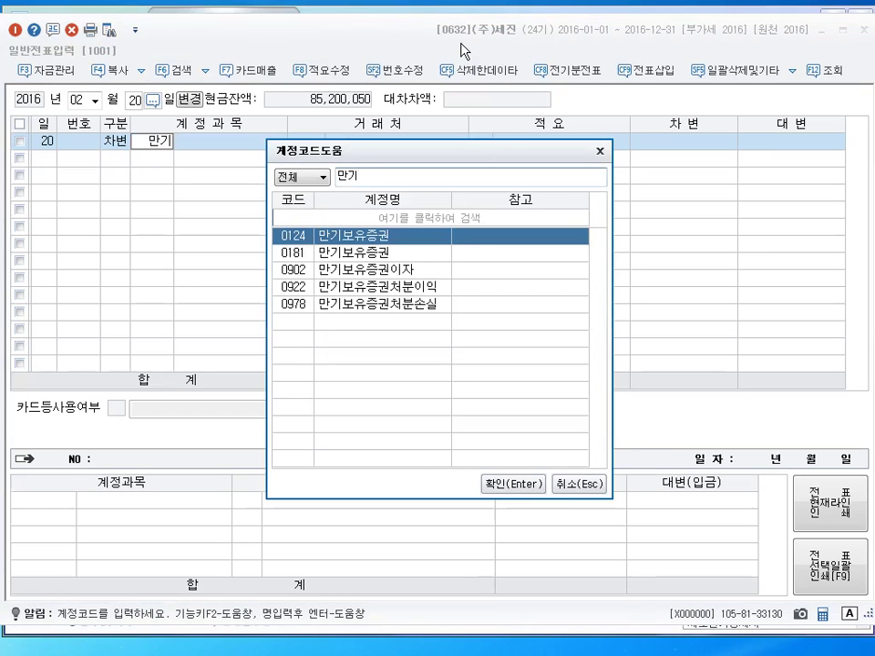
left_click(378, 254)
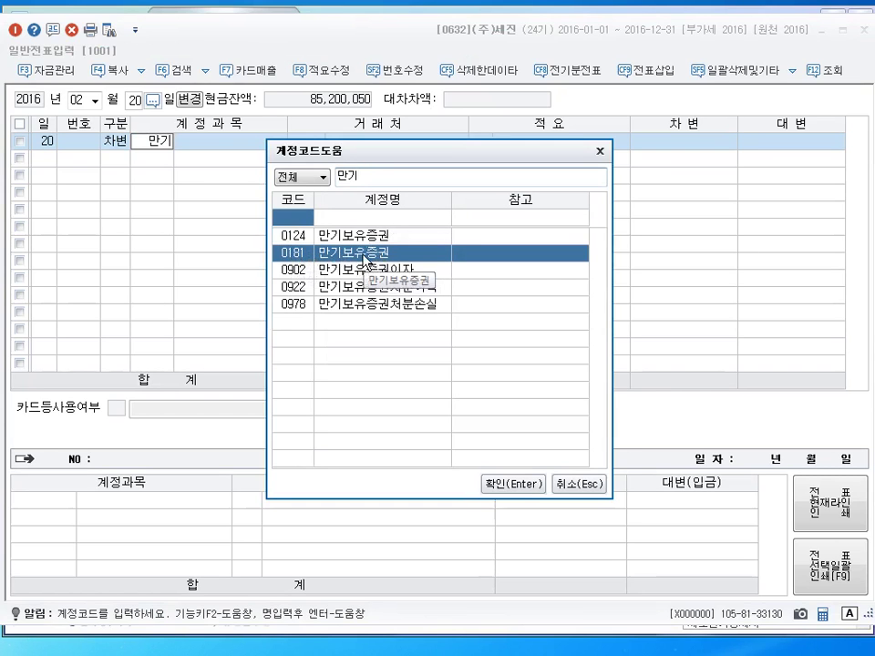
left_click(514, 484)
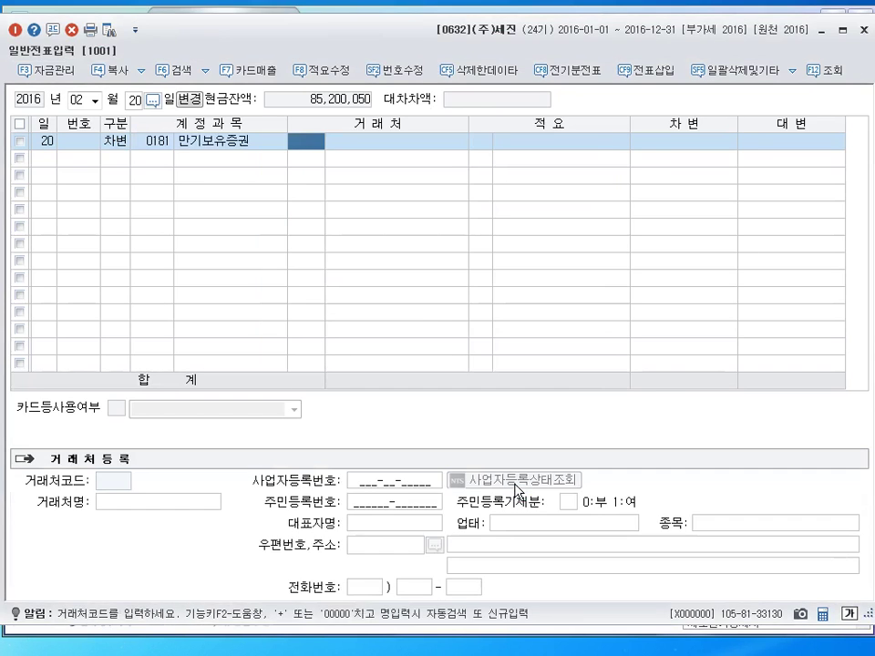
key("Return")
key("Return")
key("Return")
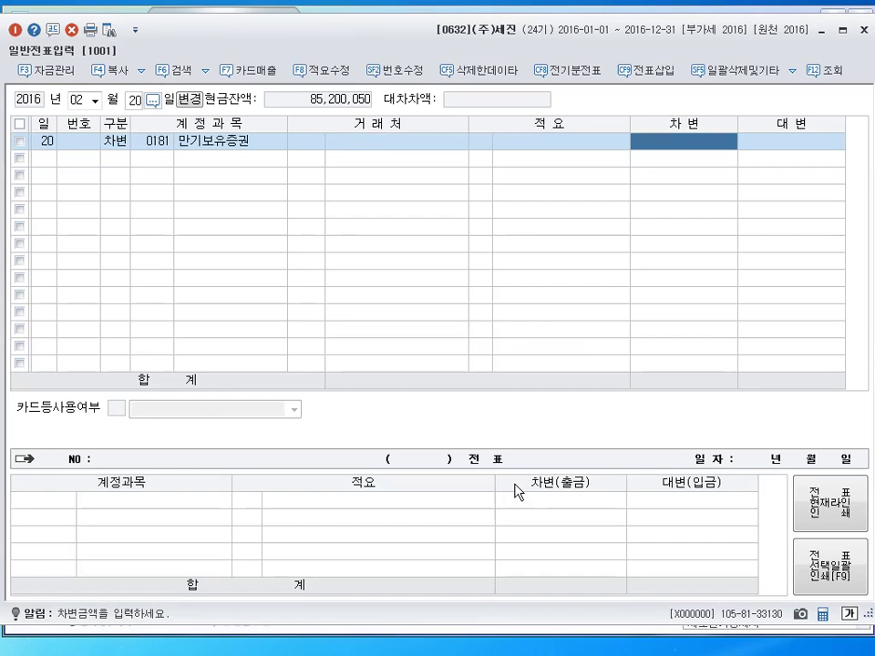
type("6000000")
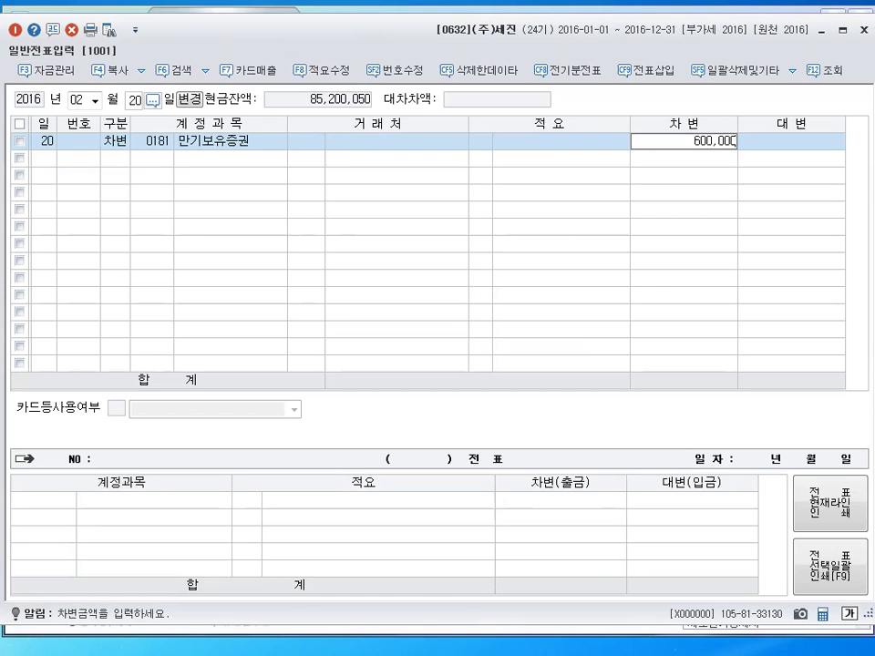
key("Return")
Add a second debit line of 400,000 to account 0208 차량운반구.
type("3")
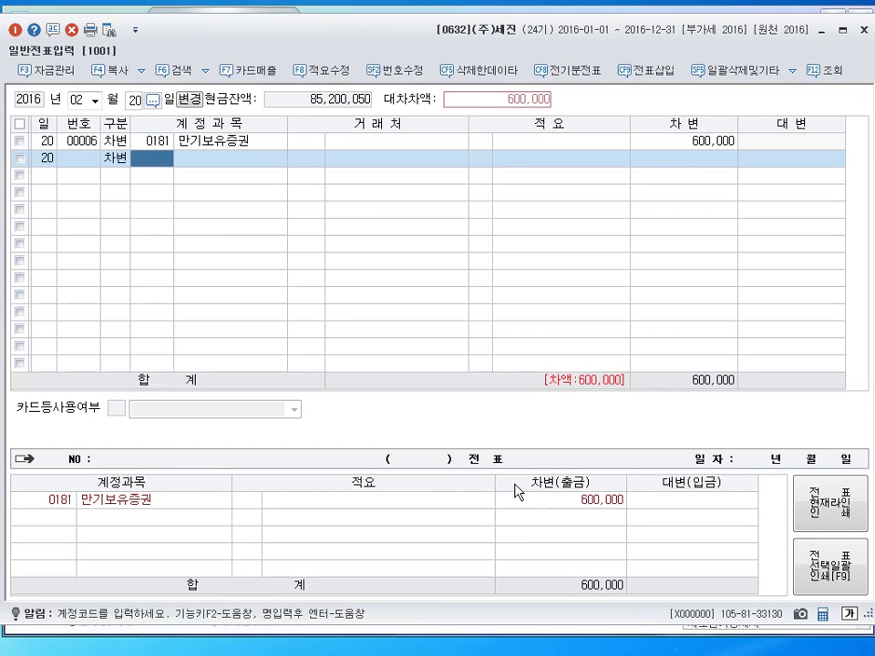
type("208")
key("Return")
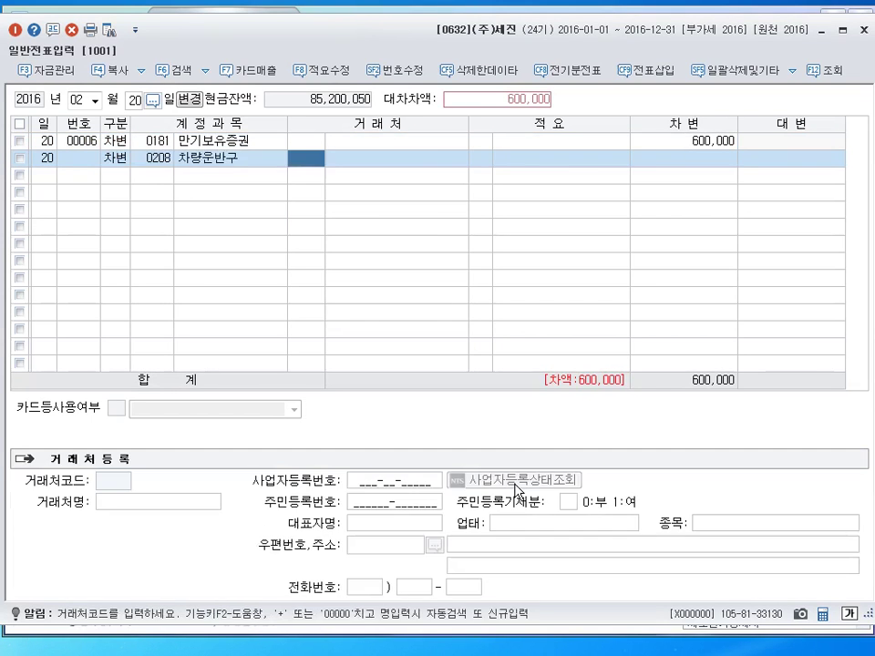
key("Return")
key("Return")
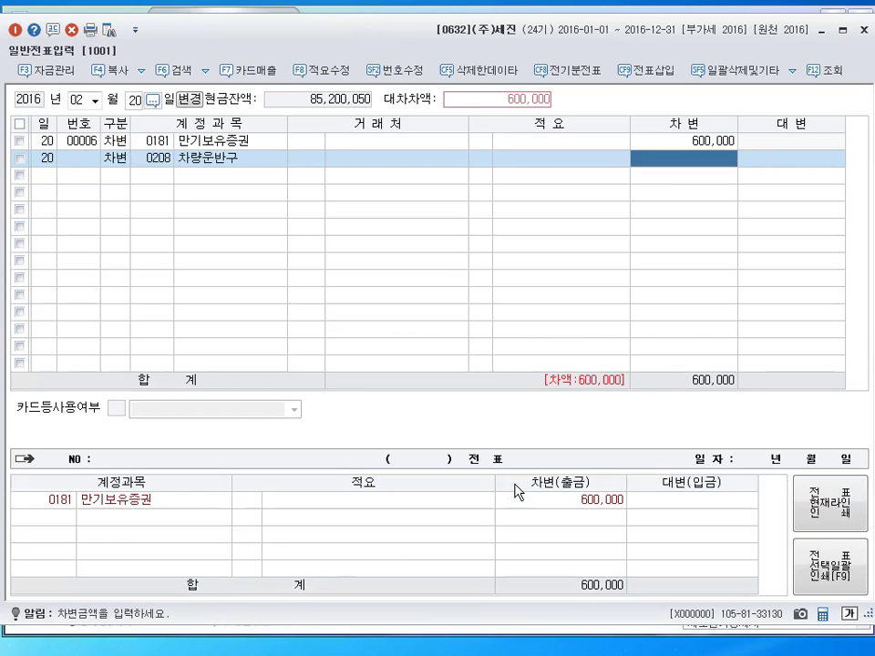
type("4000000")
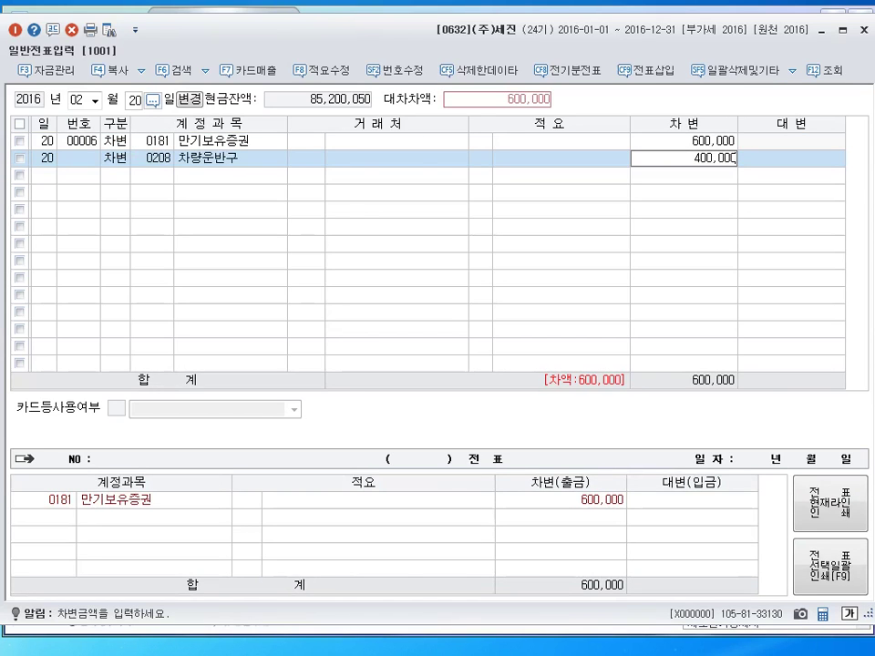
key("Return")
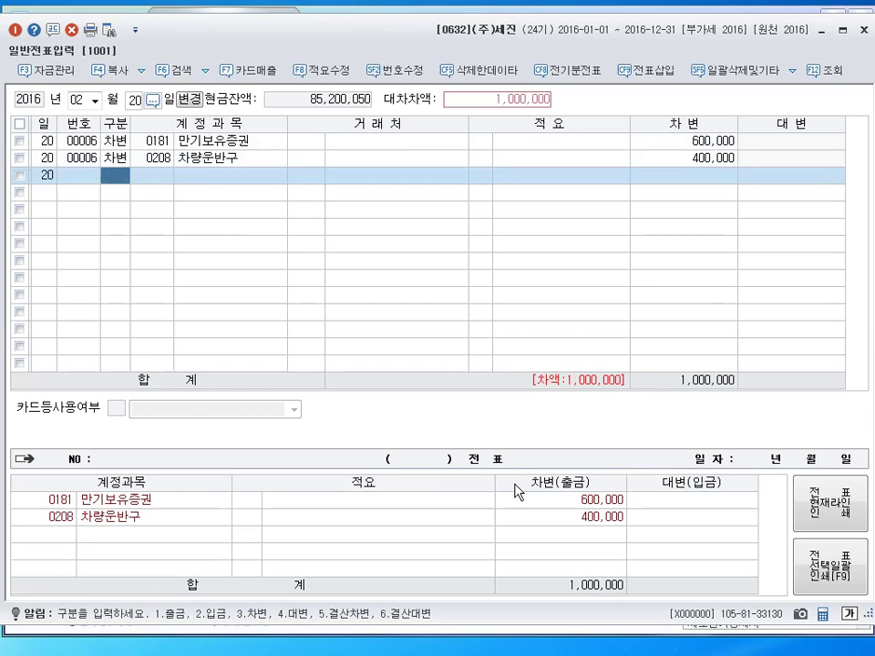
Balance the February 20 voucher with a credit line of 1,000,000 to account 0101 현금.
type("4101")
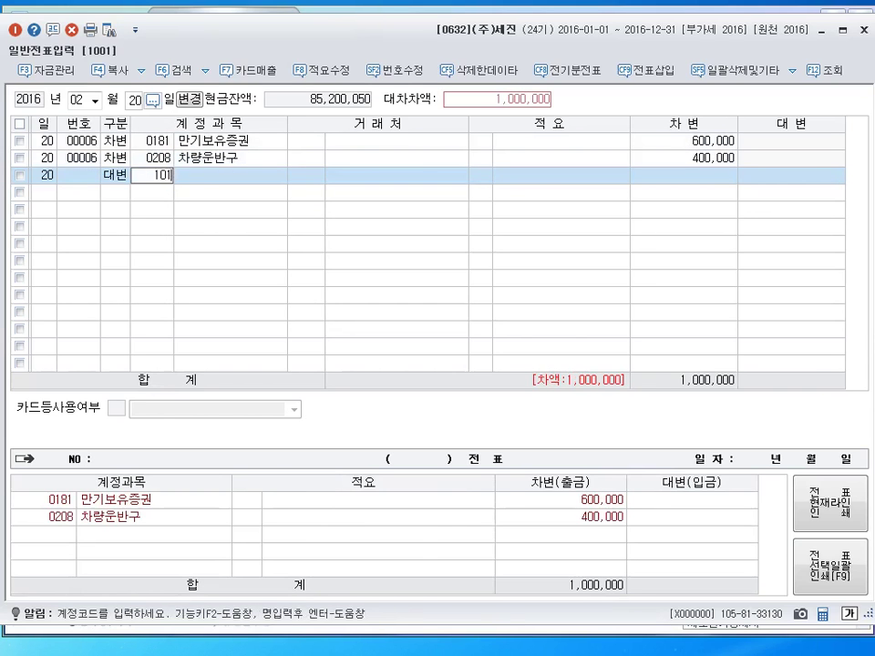
key("Return")
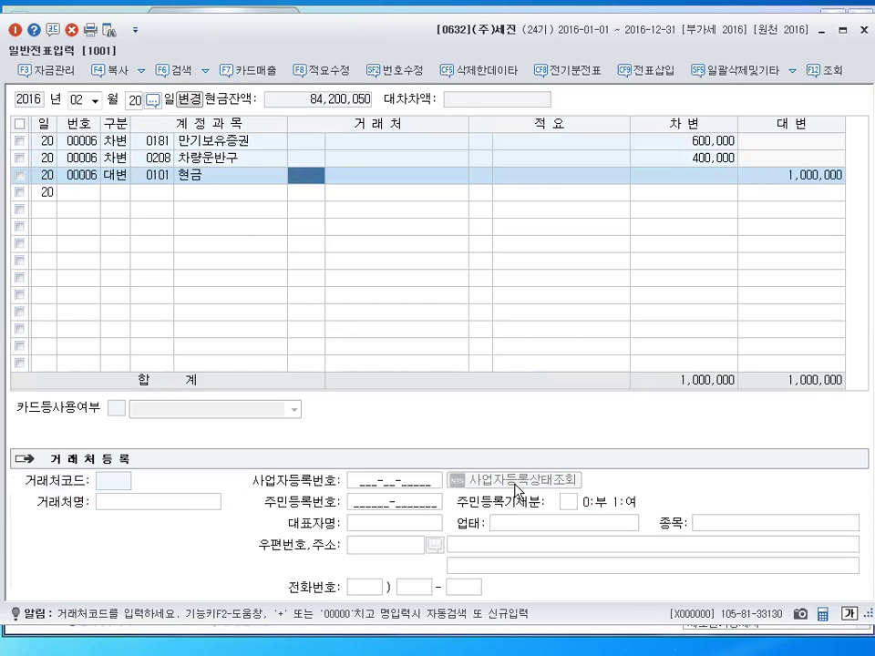
key("Return")
key("Return")
key("Return")
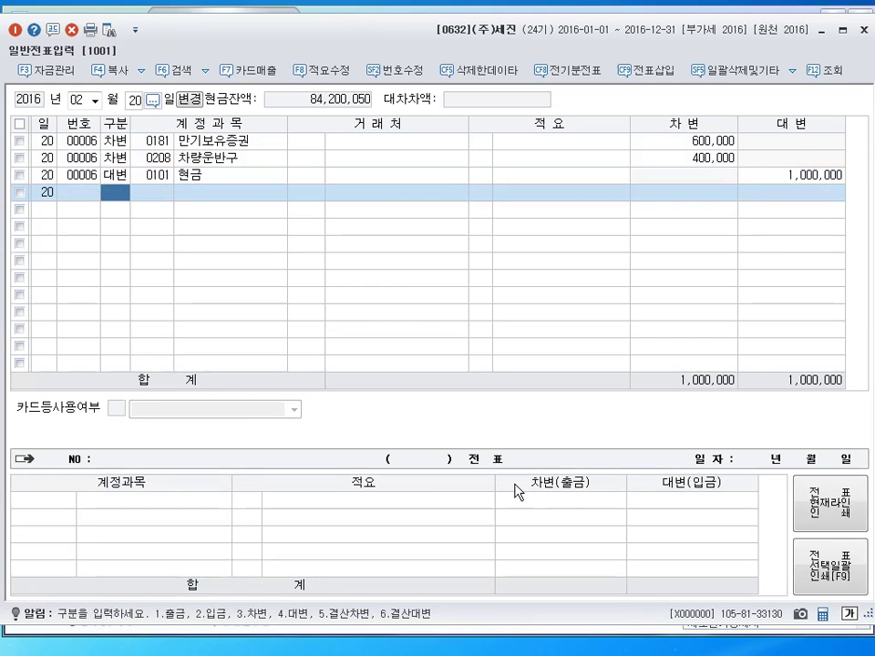
Switch the voucher entry date to February 28.
key("Escape")
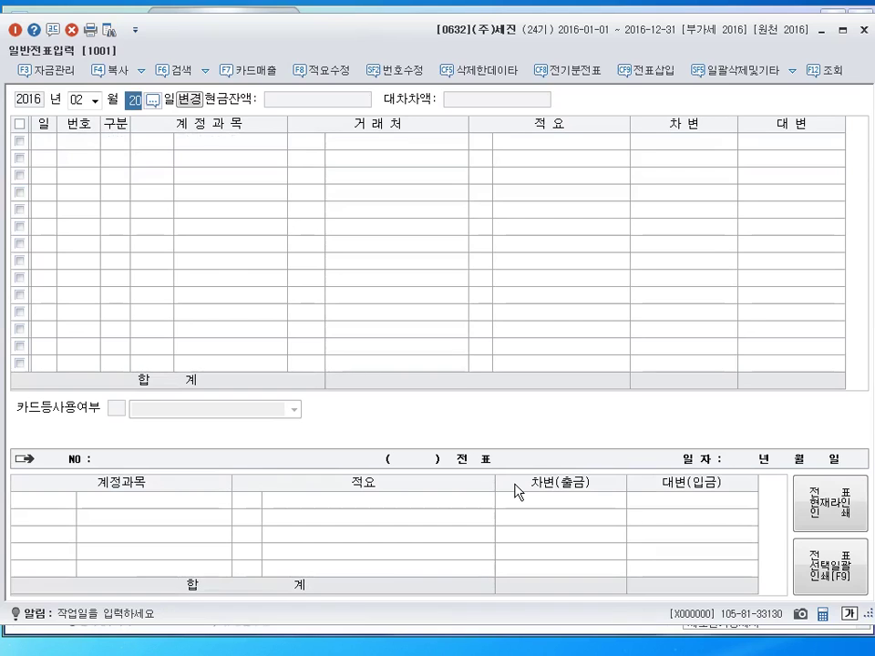
type("28")
key("Return")
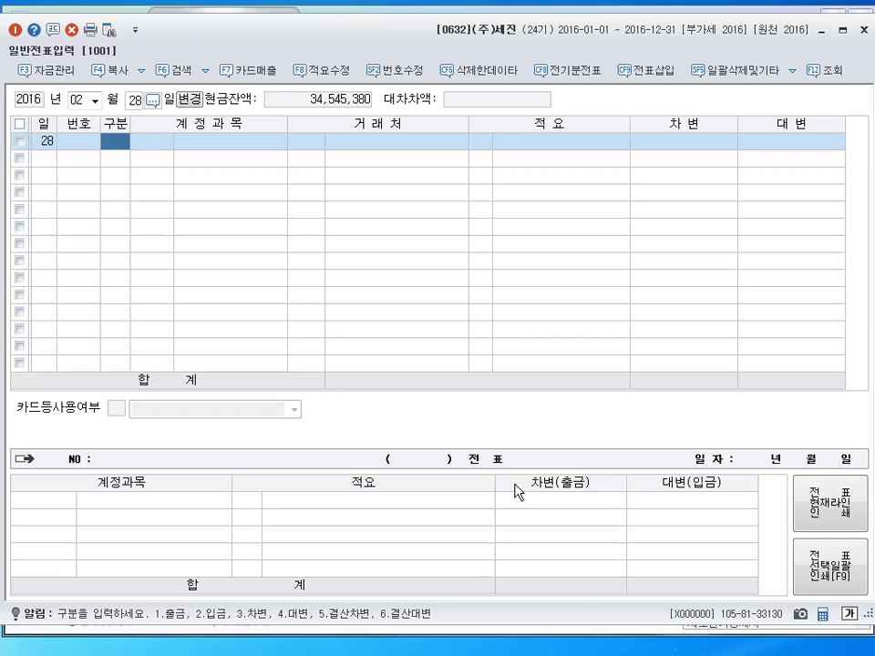
Enter a debit line of 50,000,000 to account 0246 부도어음과수표 with (주)부도 as the 거래처, leaving the 적요 blank.
type("3246")
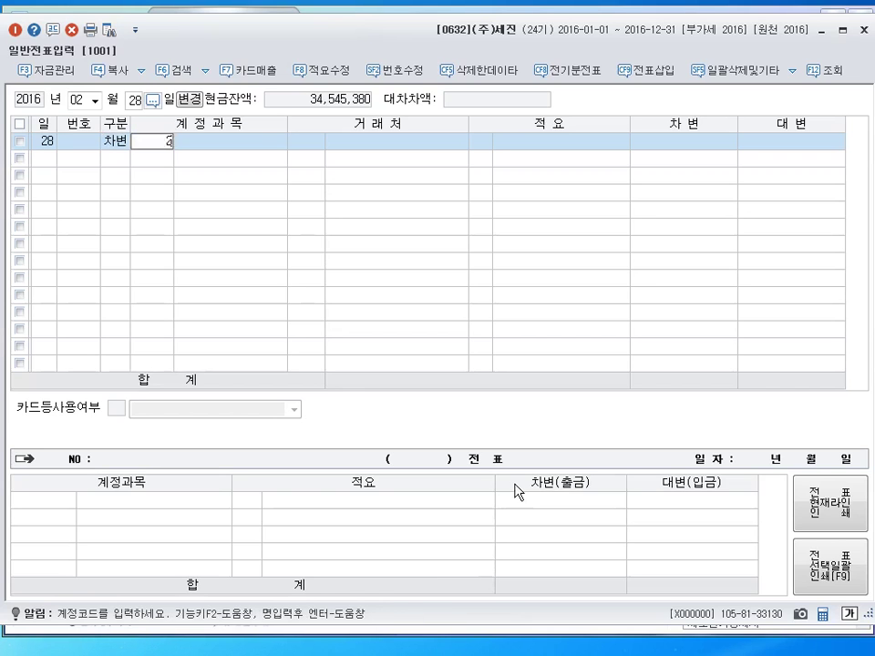
key("Return")
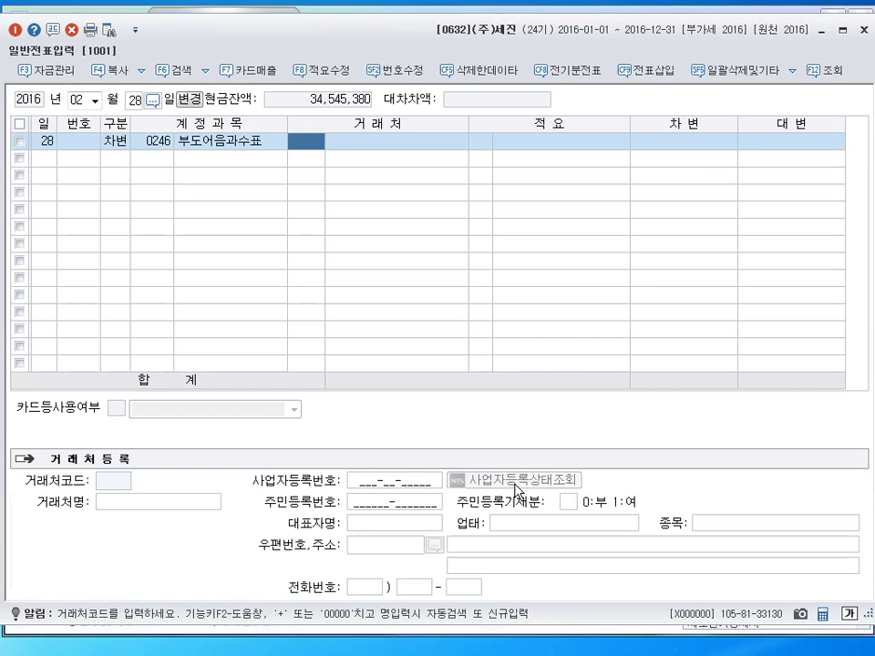
type("부도")
key("Return")
key("Return")
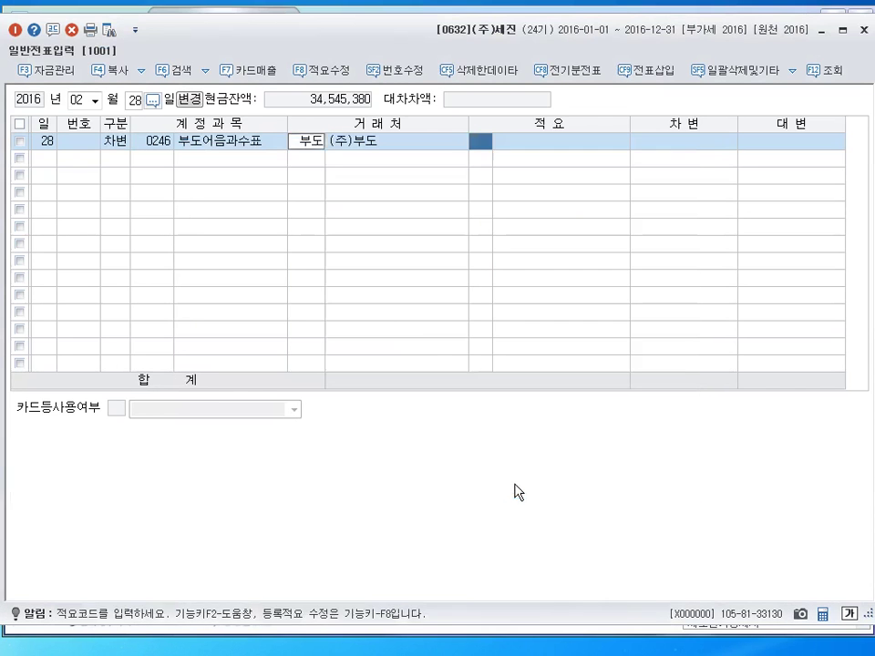
key("Return")
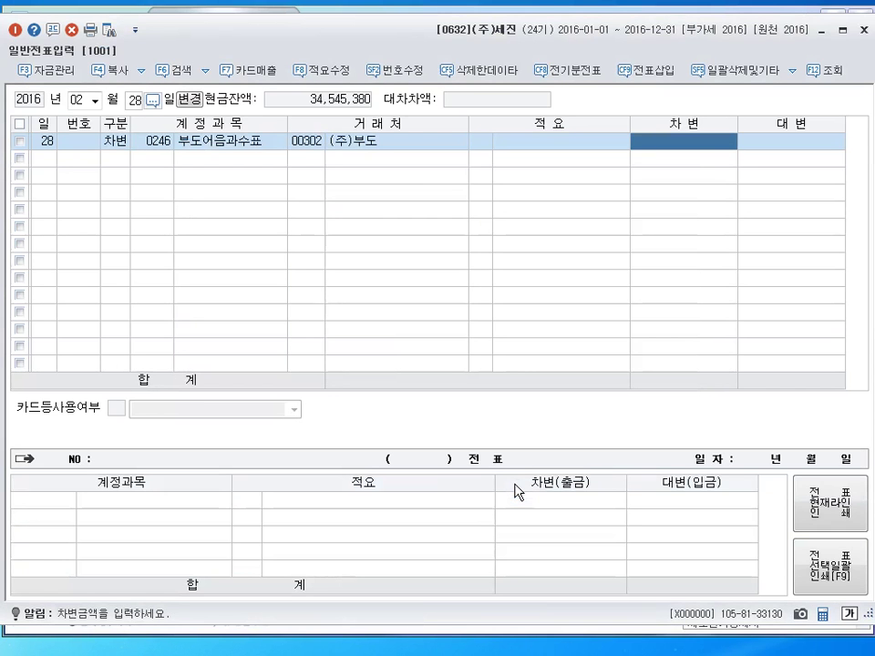
type("8")
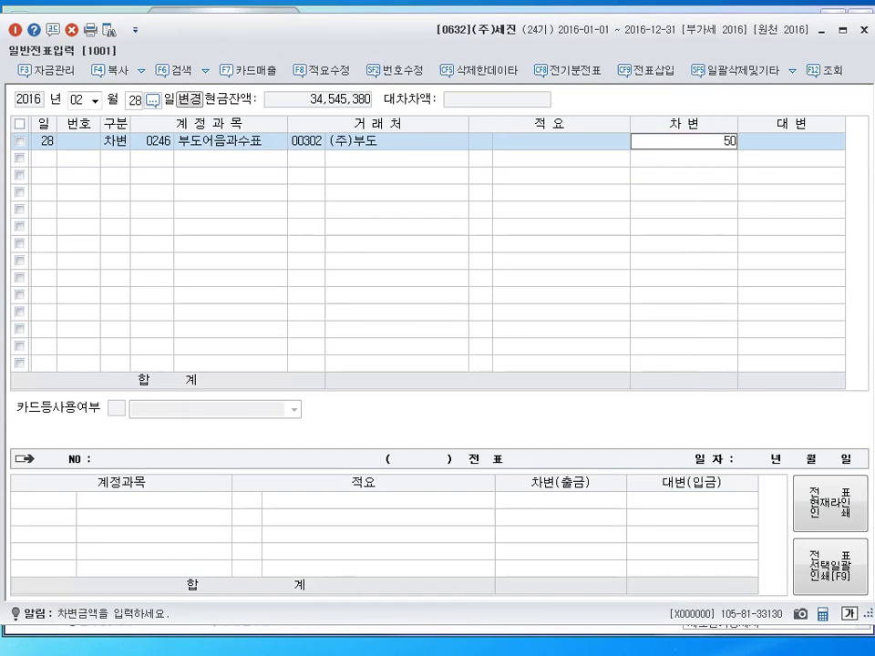
key("Return")
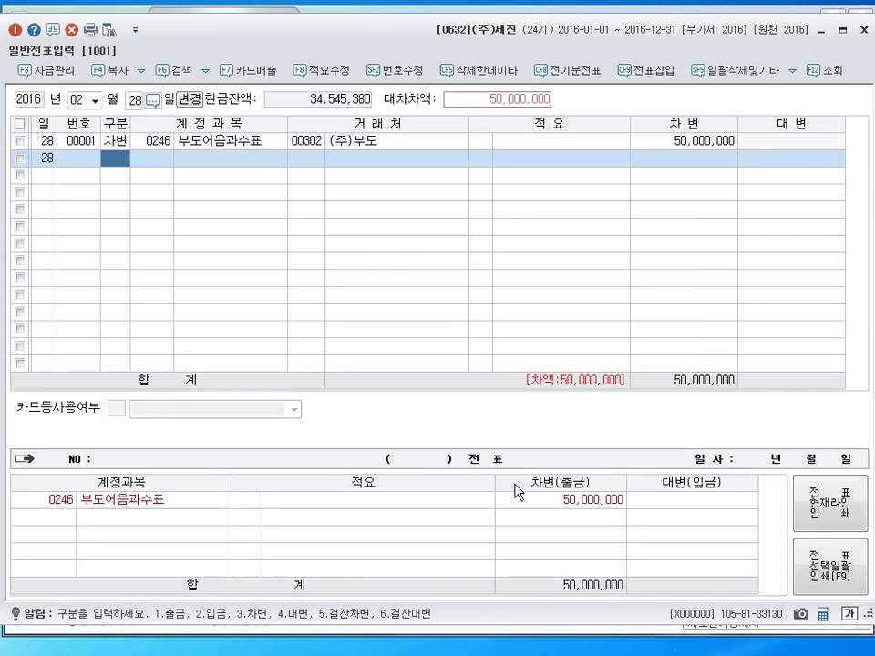
Balance the February 28 voucher with a credit line of 50,000,000 to account 0110 받을어음 for 거래처 (주)부도.
type("4")
key("Return")
type("110")
key("Return")
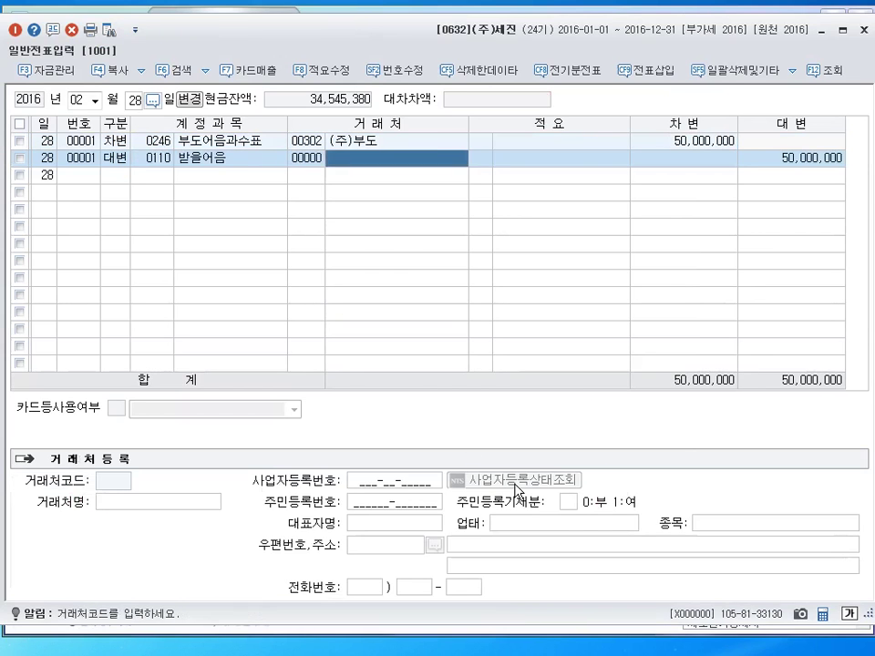
key("Return")
key("Return")
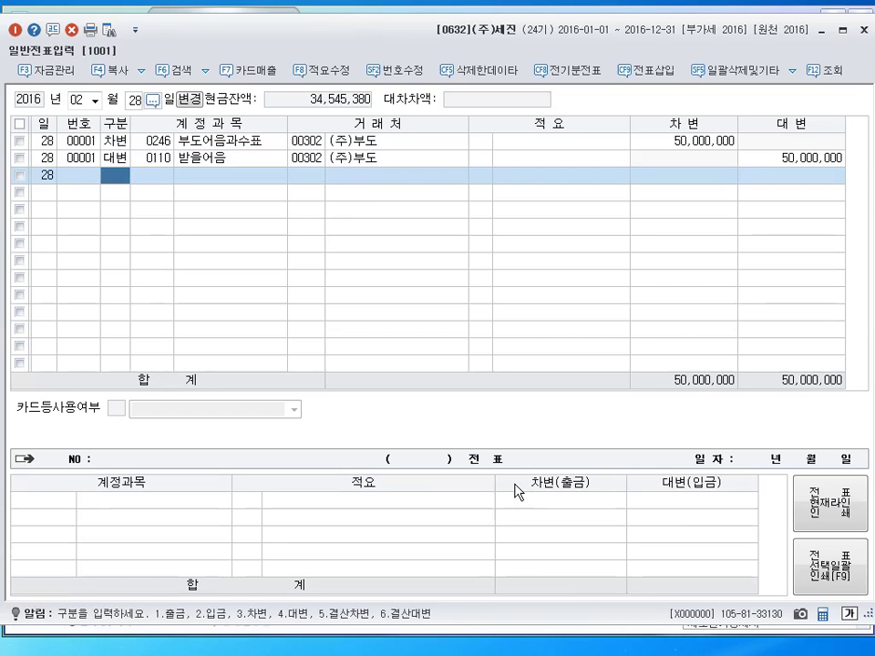
Switch the voucher entry date to March 1.
key("Escape")
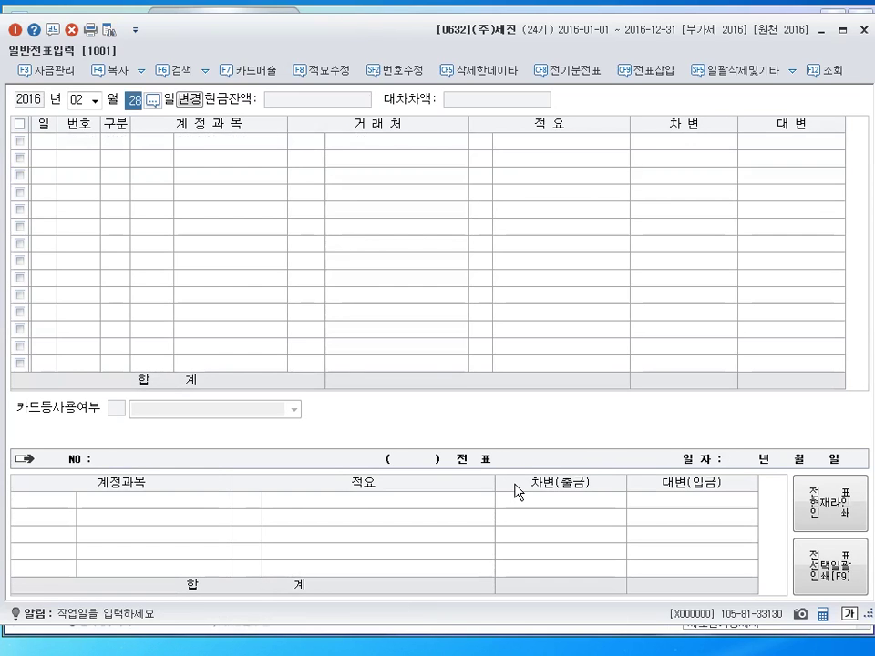
type("03")
key("Return")
type("1")
key("Return")
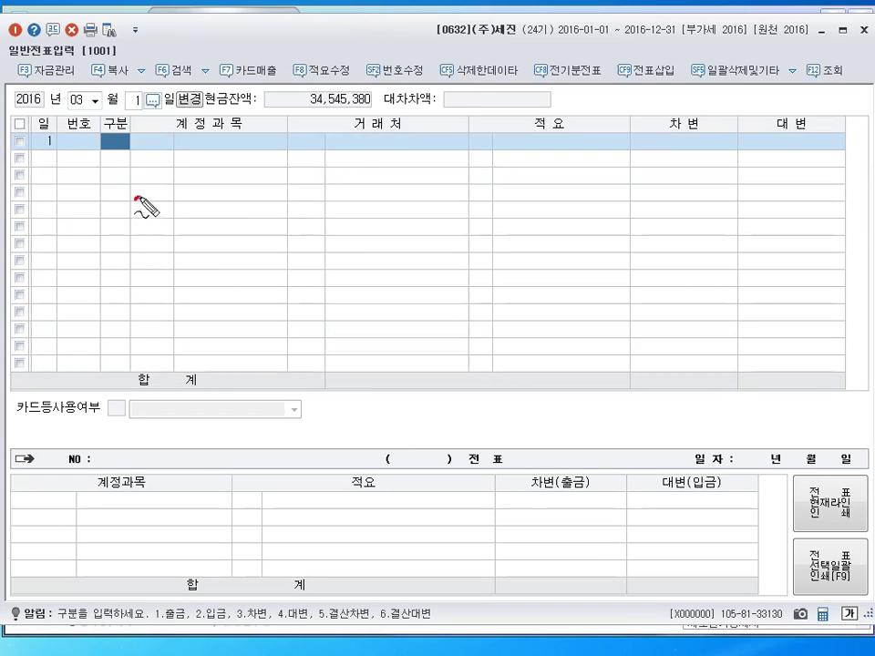
mouse_move(133, 195)
left_mouse_down()
mouse_move(140, 219)
mouse_move(227, 213)
mouse_move(238, 234)
mouse_move(166, 209)
mouse_move(199, 276)
mouse_move(157, 294)
mouse_move(198, 312)
mouse_move(166, 367)
mouse_move(209, 357)
mouse_move(195, 361)
mouse_move(210, 342)
left_mouse_up()
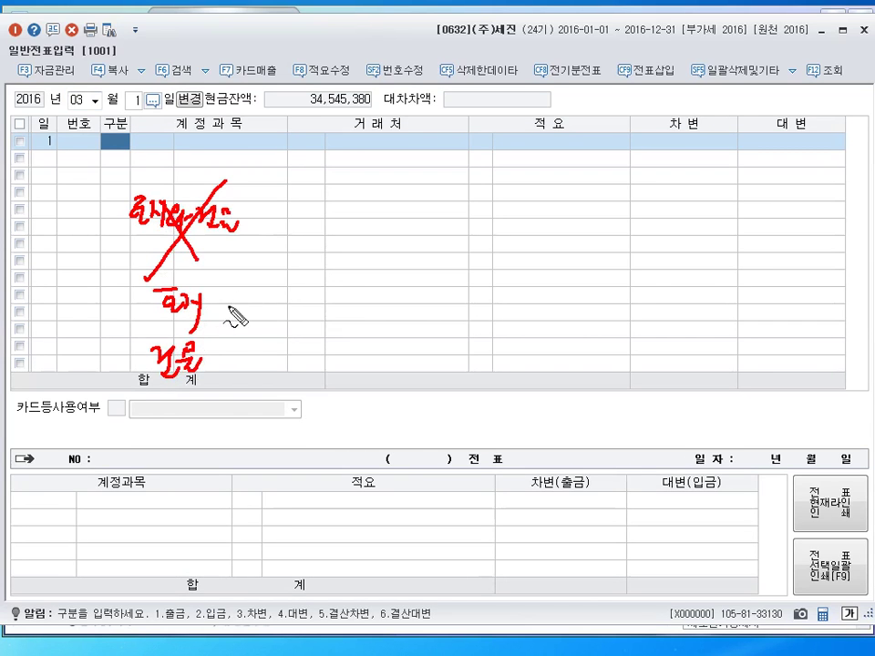
left_click_drag(216, 299, 225, 305)
left_click_drag(216, 363, 229, 362)
left_click_drag(216, 370, 230, 369)
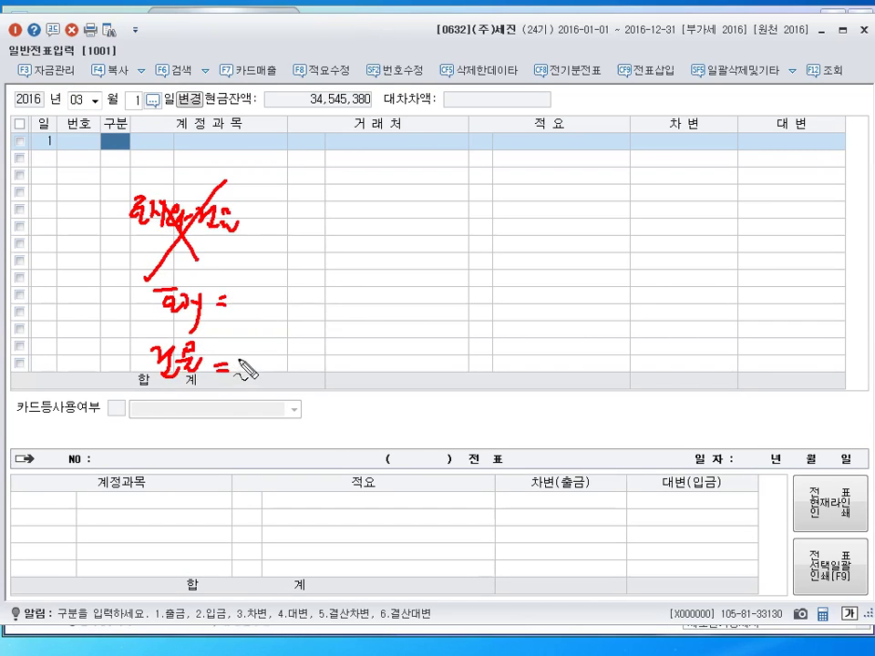
left_click_drag(228, 290, 228, 374)
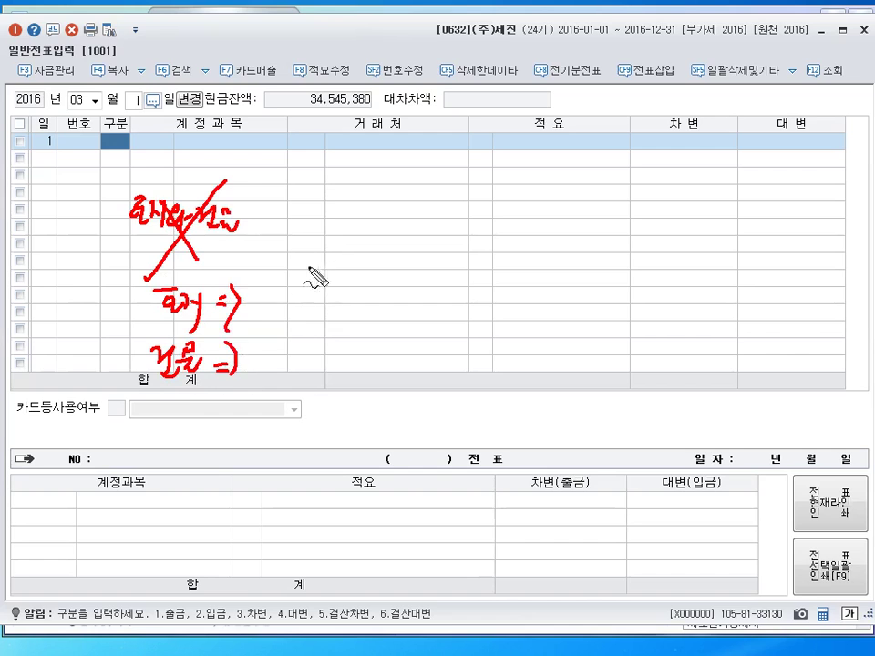
mouse_move(276, 269)
left_mouse_down()
mouse_move(278, 283)
mouse_move(297, 274)
mouse_move(309, 285)
mouse_move(277, 273)
mouse_move(336, 279)
mouse_move(342, 292)
mouse_move(374, 280)
mouse_move(271, 317)
left_mouse_up()
left_click_drag(402, 286, 416, 300)
mouse_move(415, 286)
left_mouse_down()
mouse_move(403, 301)
mouse_move(587, 296)
left_mouse_up()
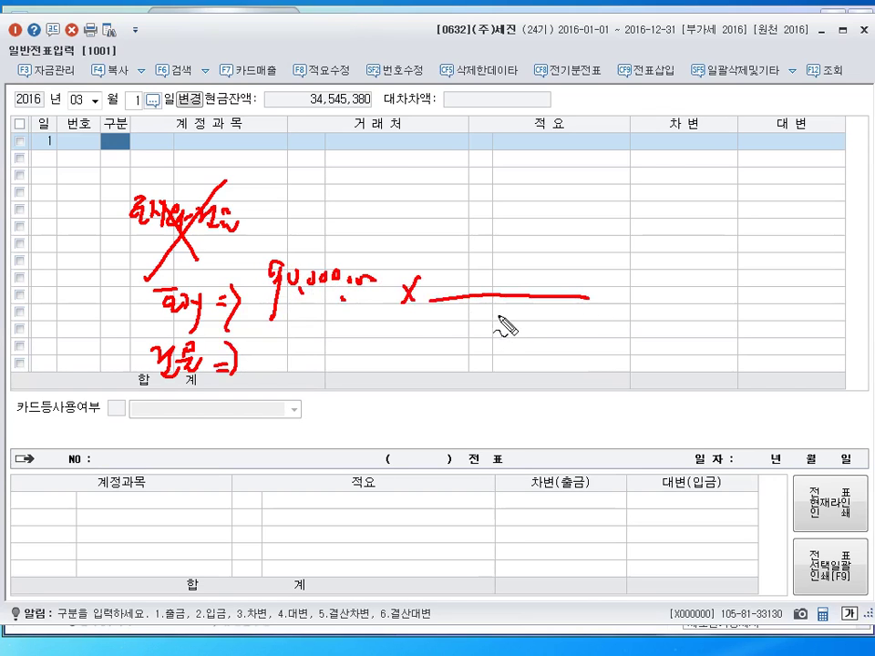
mouse_move(452, 309)
left_mouse_down()
mouse_move(469, 326)
mouse_move(532, 322)
left_mouse_up()
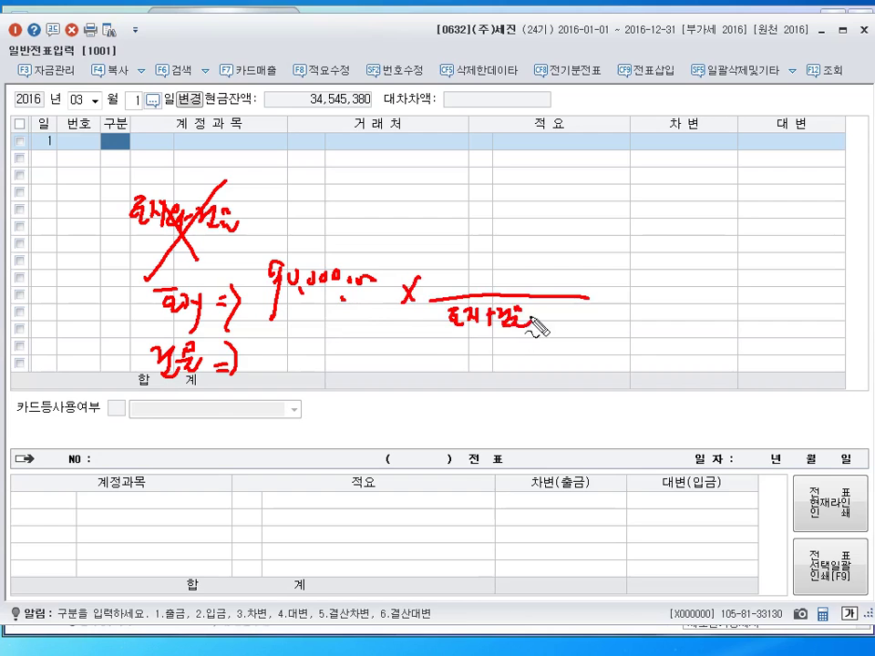
left_click_drag(433, 310, 428, 333)
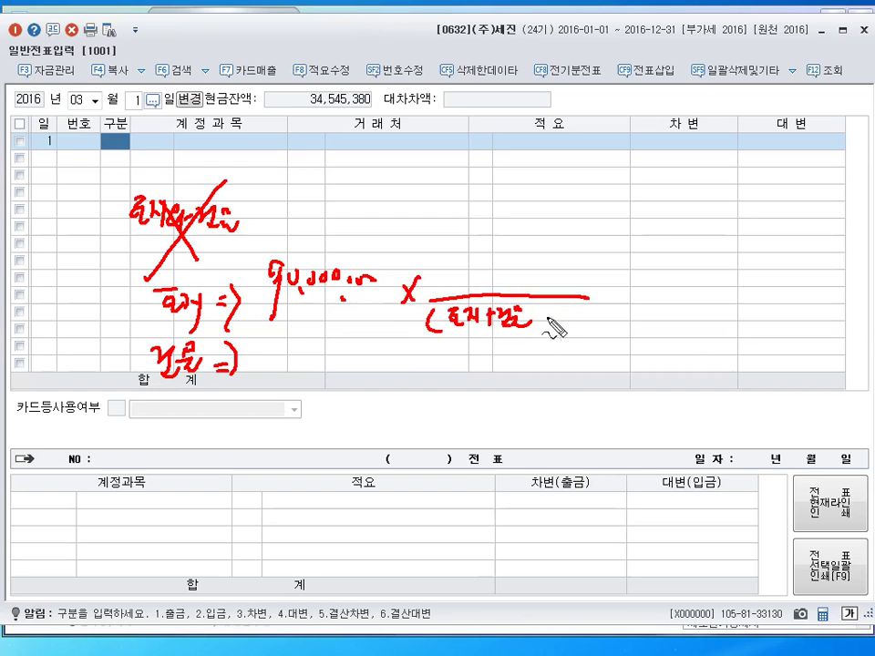
left_click_drag(551, 324, 620, 336)
left_click_drag(588, 297, 609, 296)
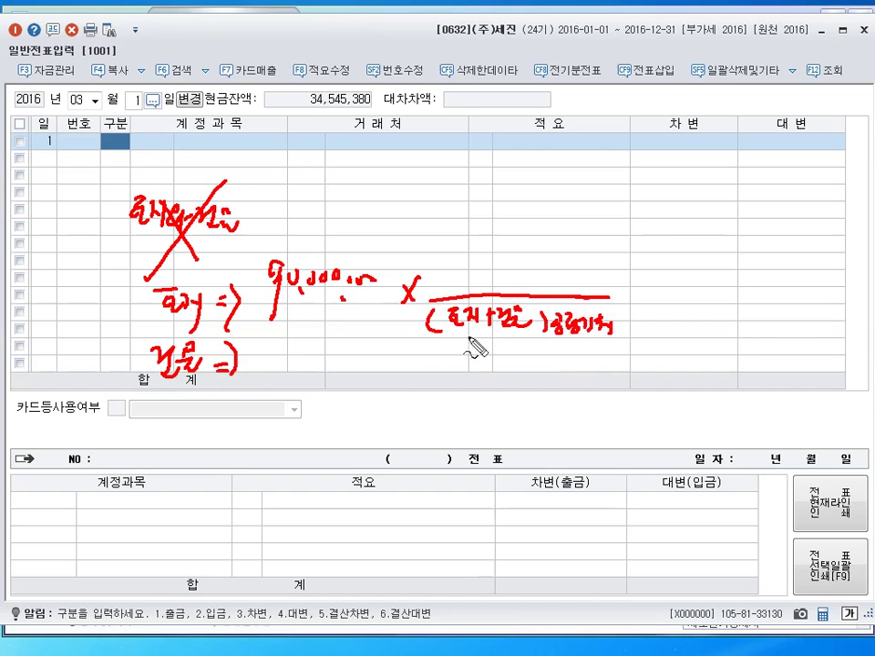
left_click_drag(317, 373, 330, 364)
left_click_drag(398, 367, 417, 386)
mouse_move(416, 367)
left_mouse_down()
mouse_move(399, 386)
mouse_move(638, 383)
left_mouse_up()
mouse_move(508, 406)
left_mouse_down()
mouse_move(511, 419)
mouse_move(525, 422)
left_mouse_up()
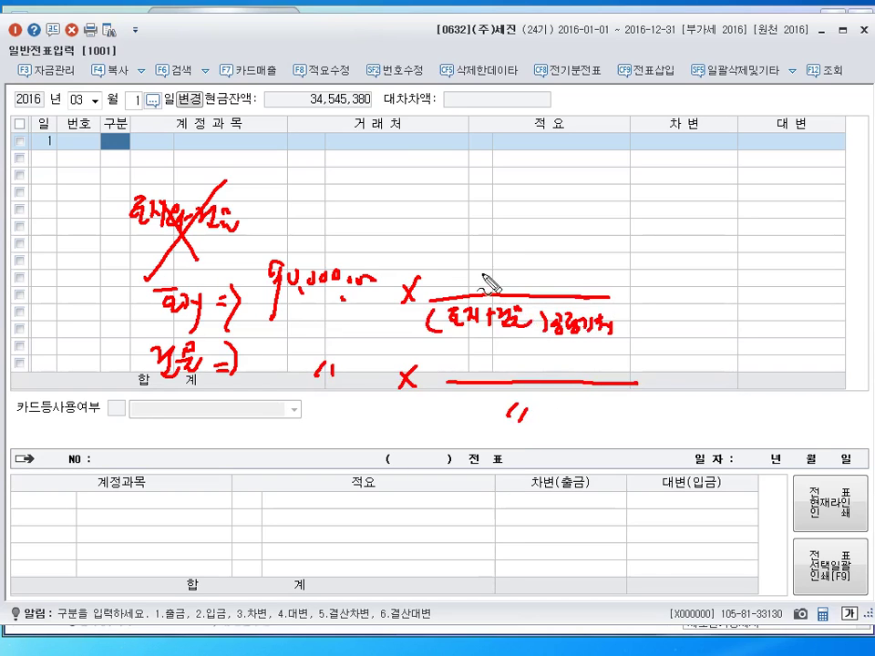
mouse_move(461, 265)
left_mouse_down()
mouse_move(497, 283)
mouse_move(532, 275)
left_mouse_up()
mouse_move(519, 277)
left_mouse_down()
mouse_move(543, 289)
mouse_move(594, 290)
left_mouse_up()
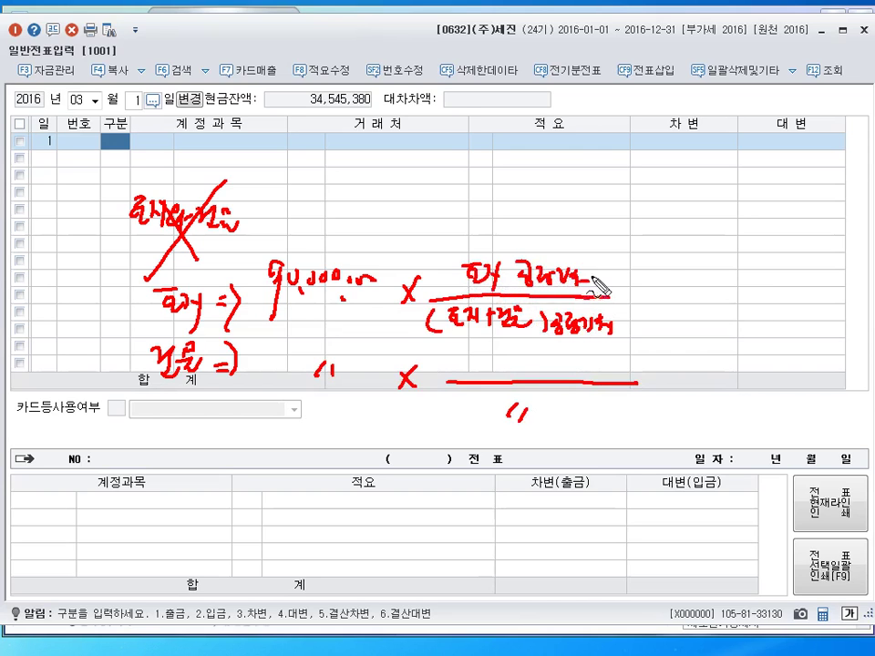
mouse_move(462, 354)
left_mouse_down()
mouse_move(464, 366)
mouse_move(504, 357)
mouse_move(516, 367)
mouse_move(534, 363)
mouse_move(552, 380)
mouse_move(577, 370)
mouse_move(599, 375)
left_mouse_up()
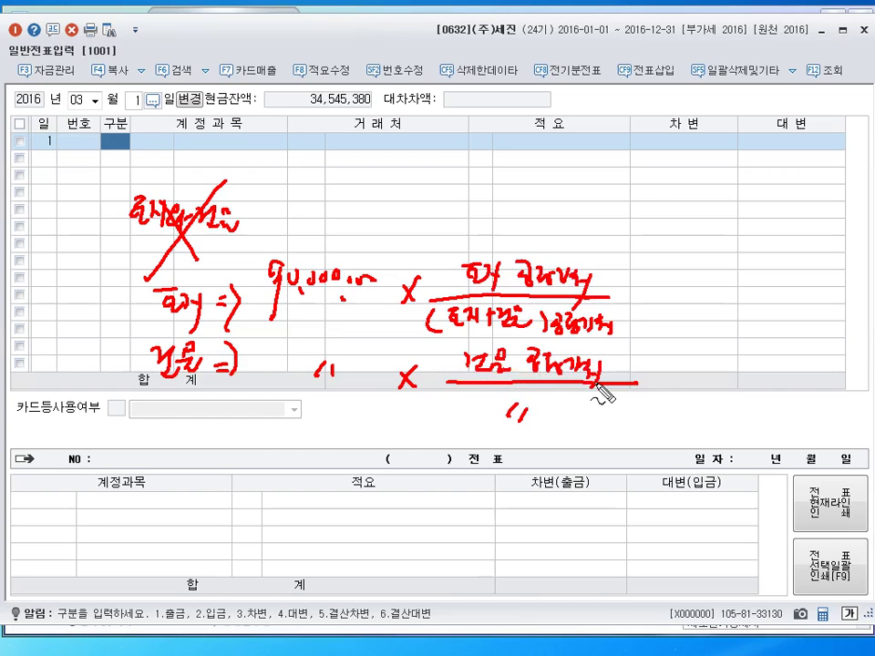
left_click_drag(634, 286, 647, 292)
left_click_drag(640, 385, 652, 385)
left_click_drag(643, 391, 654, 391)
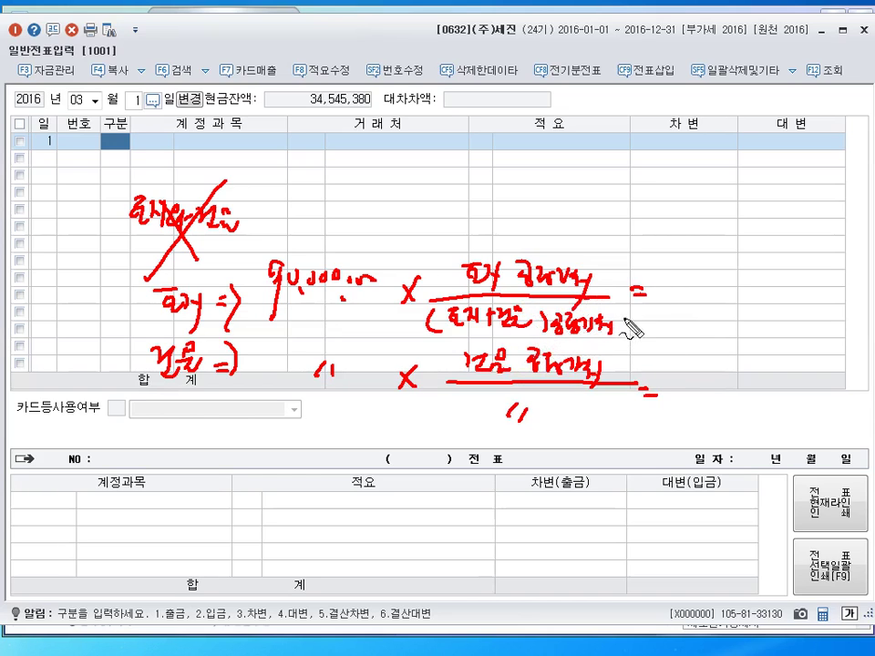
left_click_drag(625, 322, 642, 333)
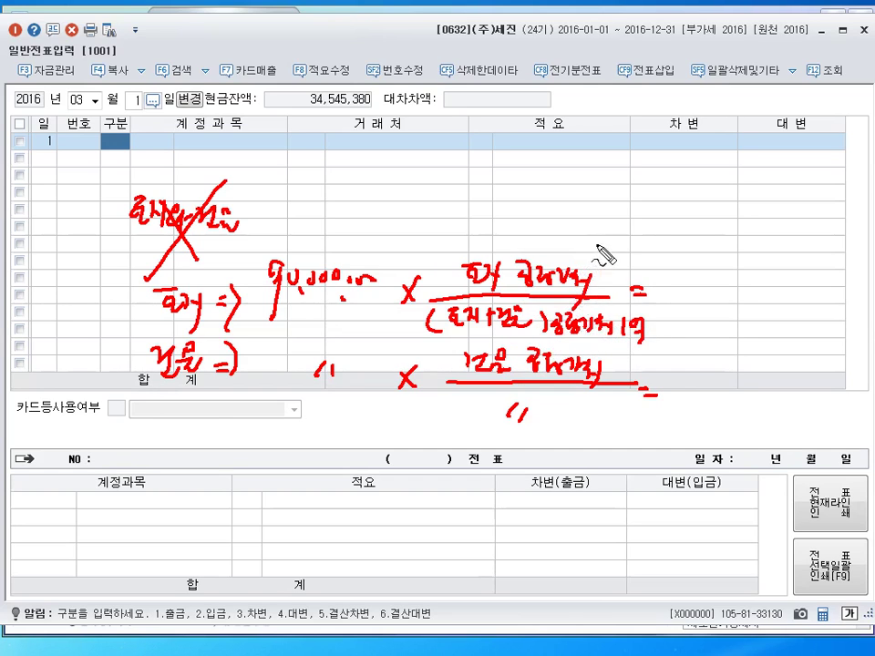
mouse_move(596, 243)
left_mouse_down()
mouse_move(620, 289)
mouse_move(631, 284)
left_mouse_up()
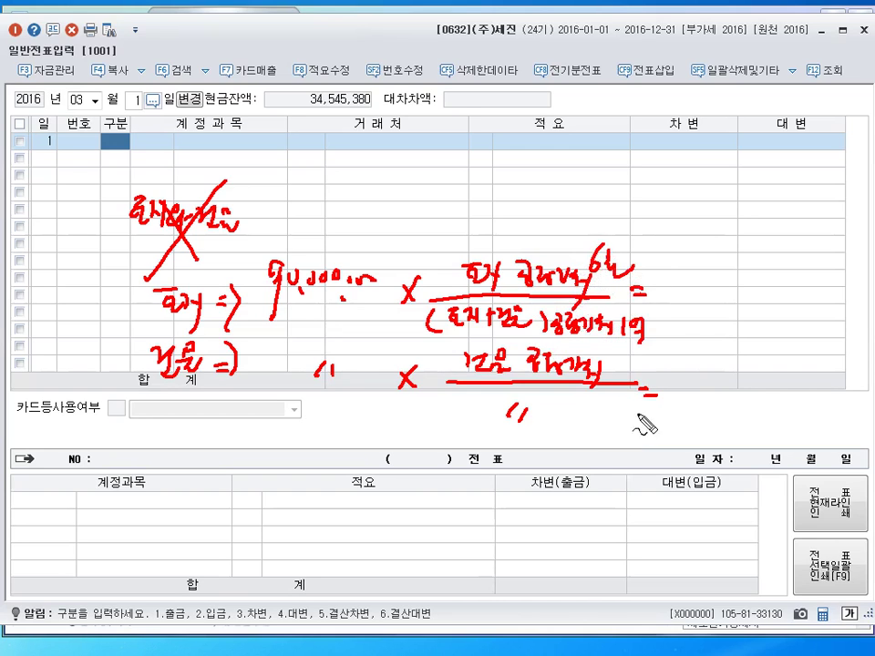
mouse_move(607, 425)
left_mouse_down()
mouse_move(605, 446)
mouse_move(621, 449)
left_mouse_up()
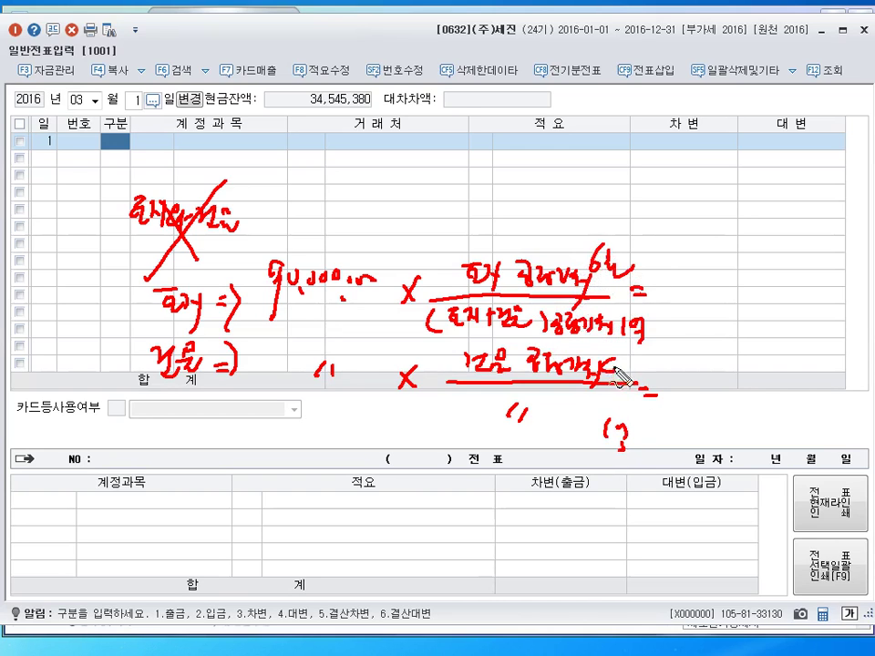
left_click_drag(612, 363, 623, 374)
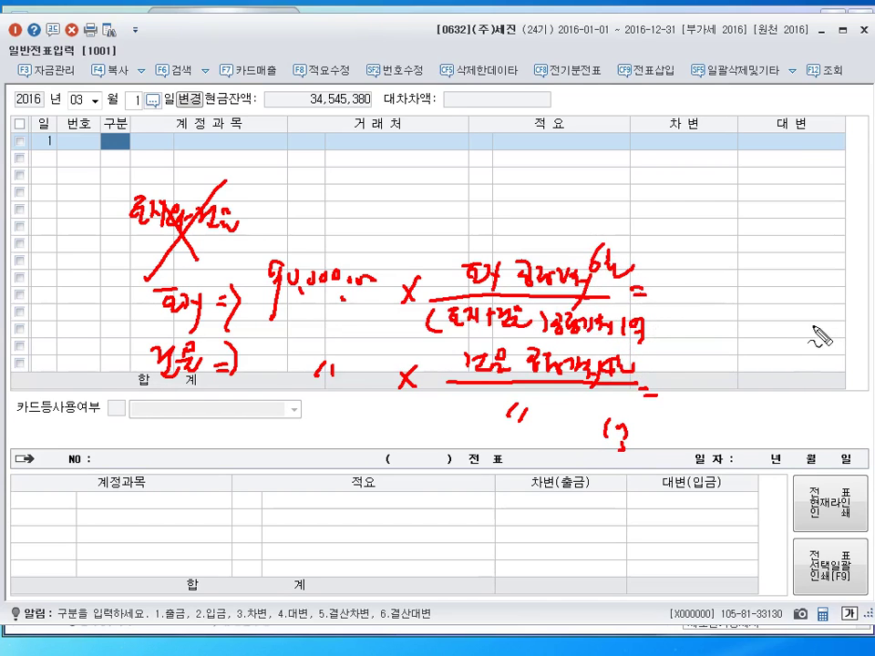
mouse_move(676, 293)
left_mouse_down()
mouse_move(724, 306)
mouse_move(717, 308)
left_mouse_up()
left_click_drag(740, 297, 761, 296)
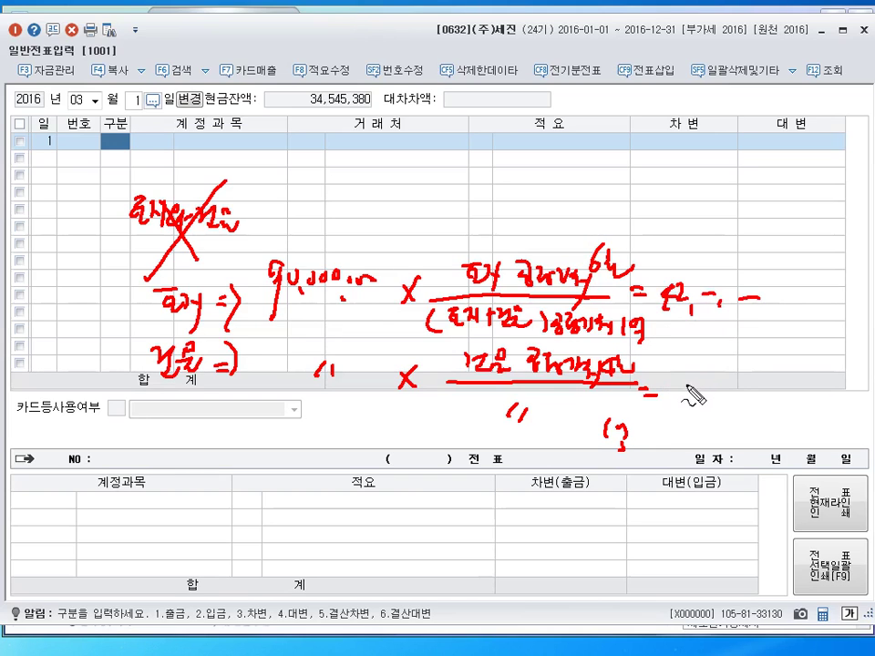
left_click_drag(685, 367, 699, 390)
left_click_drag(711, 381, 791, 381)
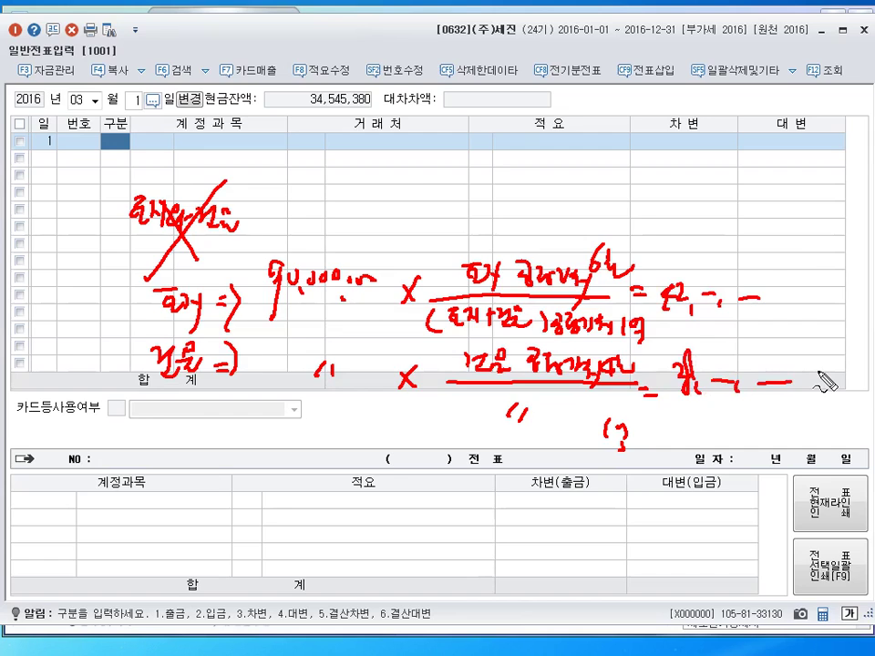
key("Escape")
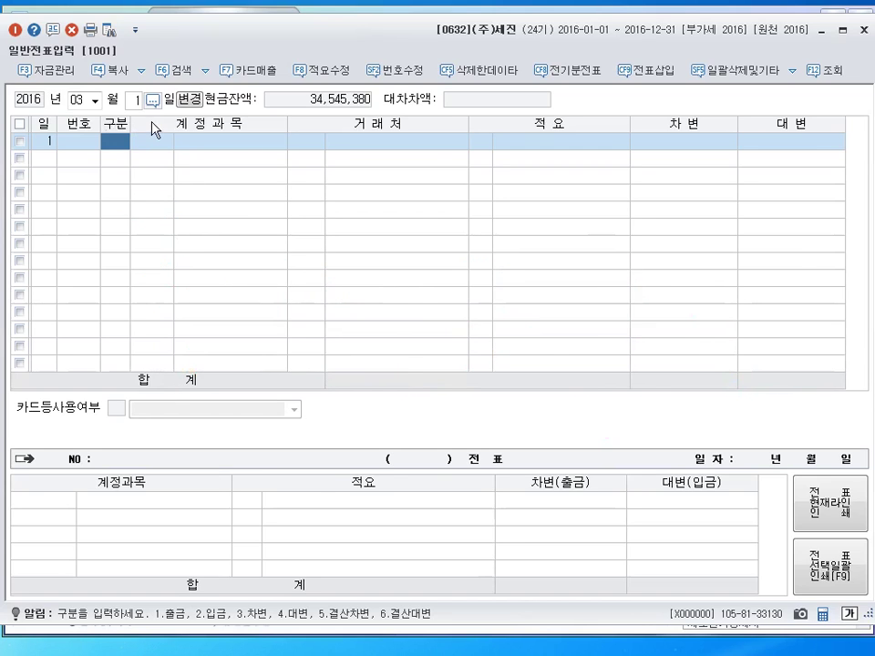
Enter a debit line of 42,000,000 to account 0201 토지, leaving the 거래처 and 적요 blank.
type("3201")
key("Return")
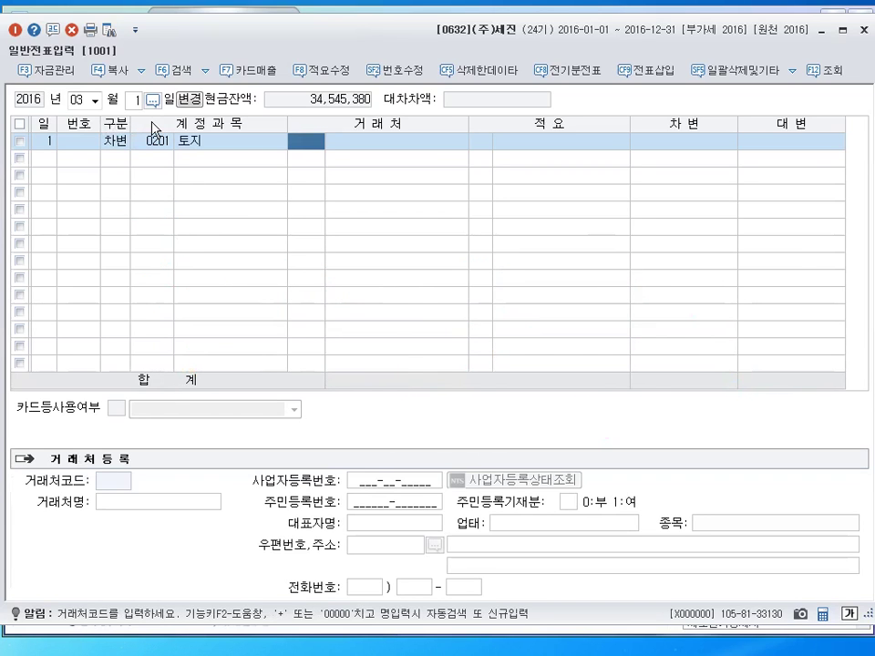
key("Return")
key("Return")
key("Return")
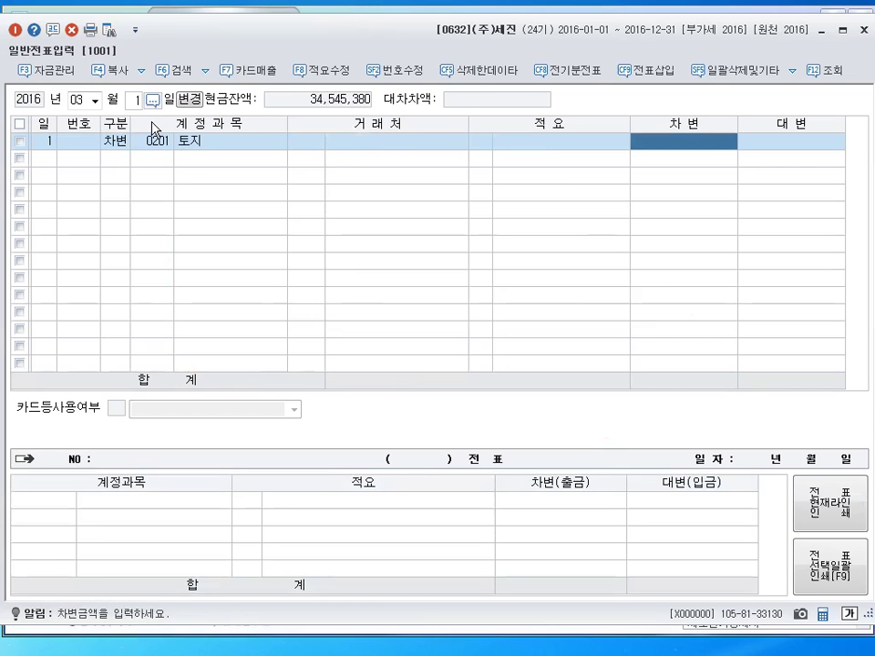
type("420000,000")
key("Return")
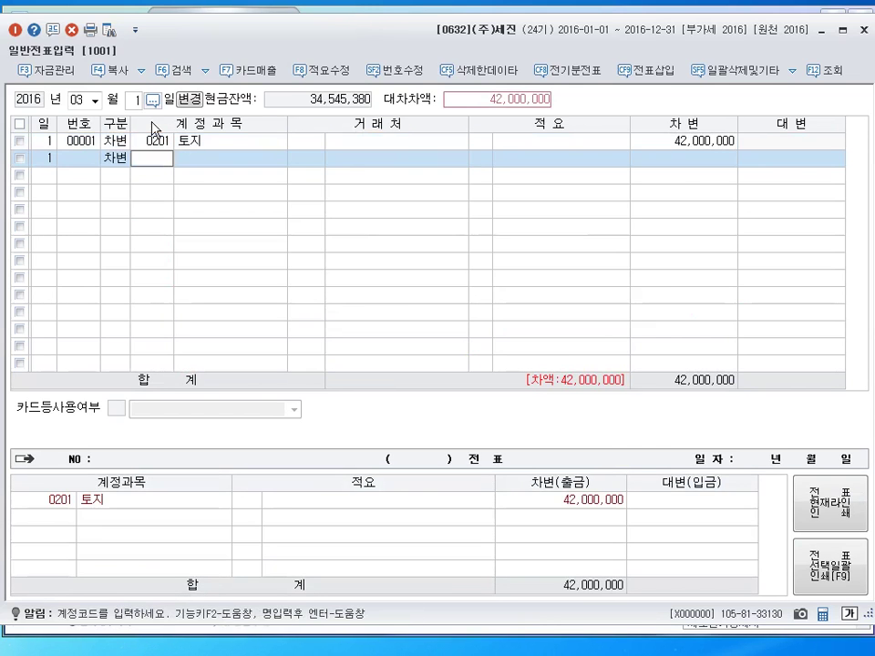
Add a second debit line of 28,000,000 to account 0202 건물, leaving the 거래처 and 적요 blank.
type("202")
key("Return")
key("Return")
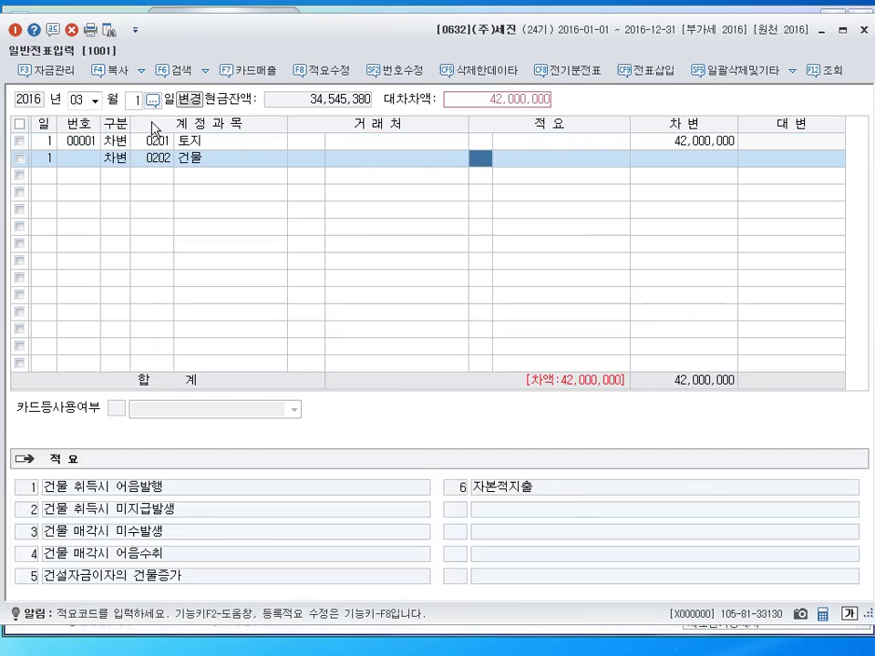
key("Return")
type("28,000,000")
key("Return")
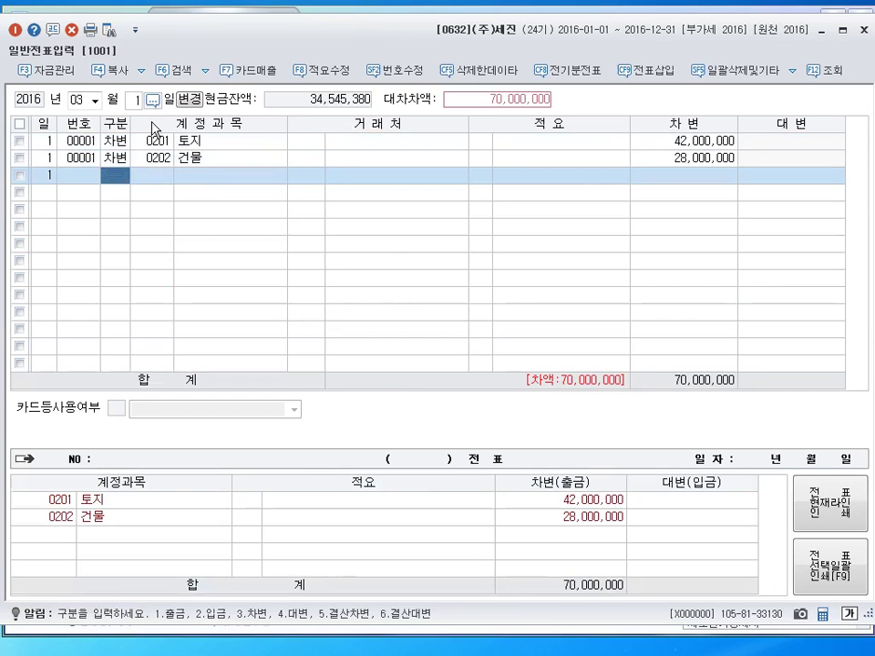
Balance the March 1 voucher with a credit line of 70,000,000 to account 0102 당좌예금.
type("4")
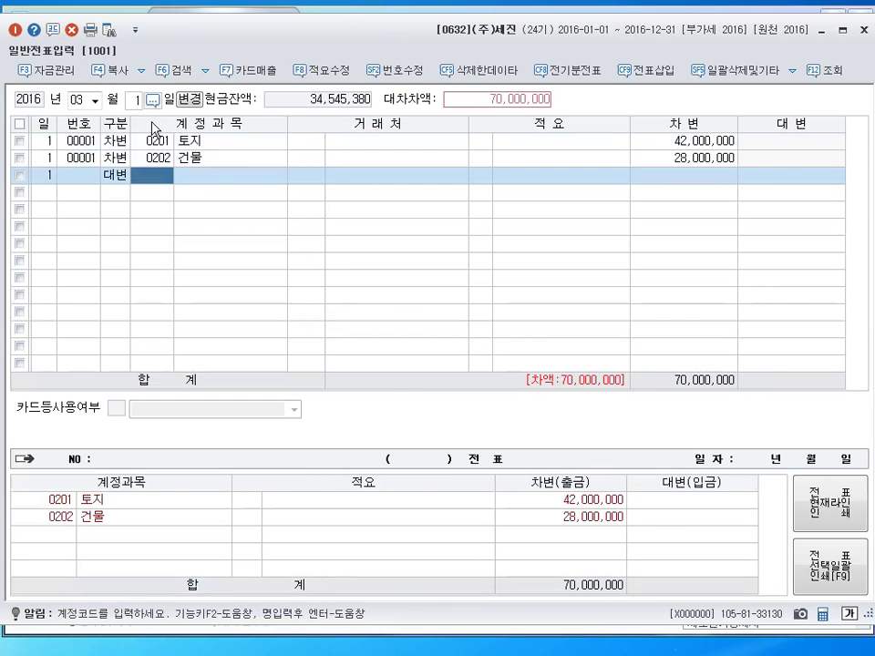
type("102")
key("Return")
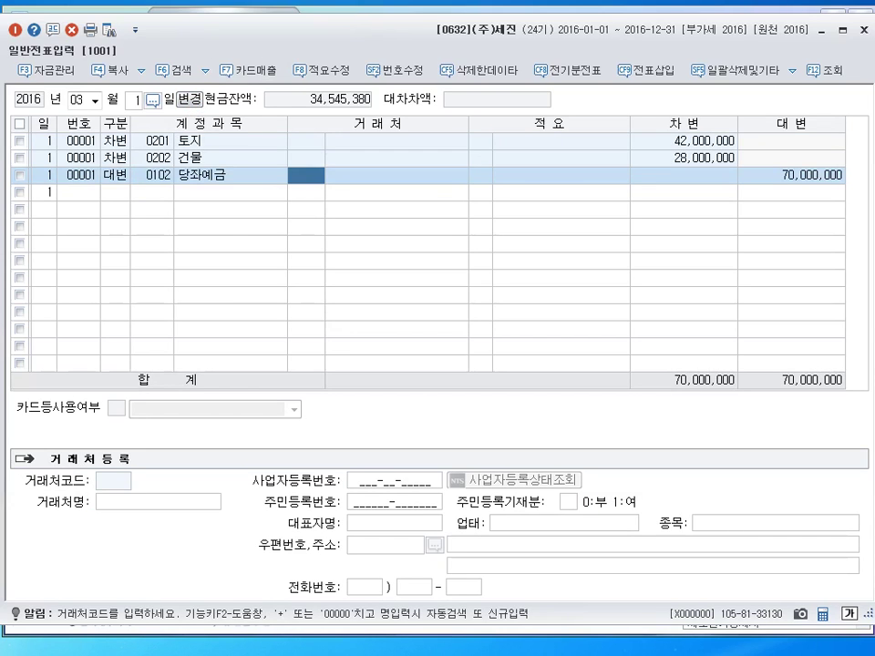
Switch the general voucher entry date to March 15.
key("Return")
type("1")
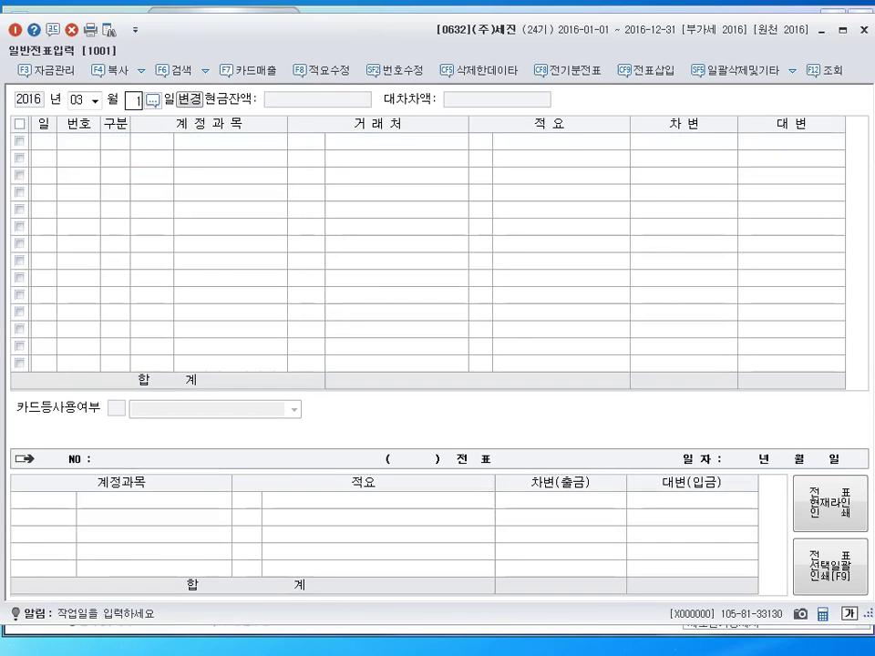
type("5")
key("Return")
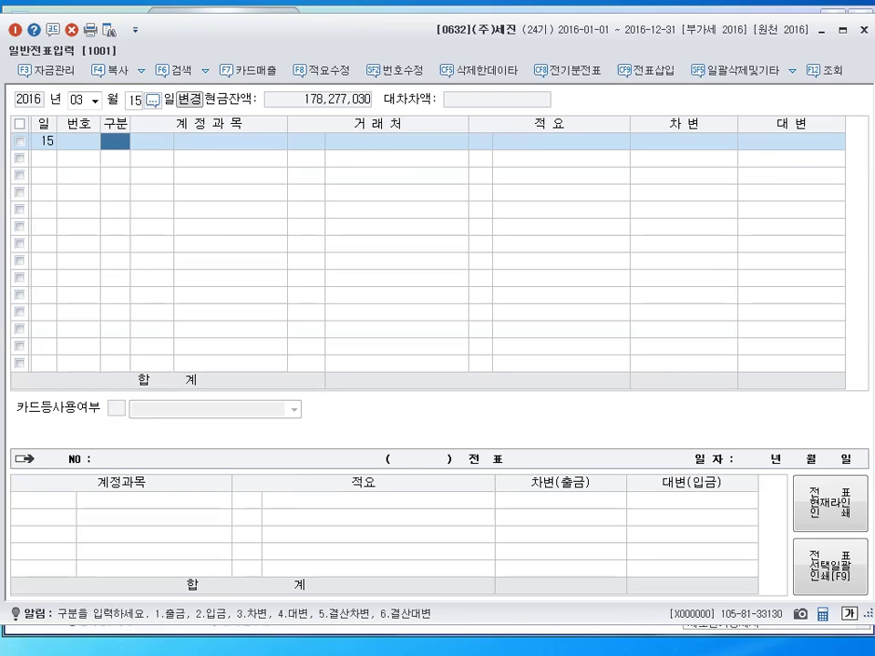
Enter a debit line of 1,000,000 to account 0813 접대비, leaving the 거래처 and 적요 blank.
type("30813")
key("Return")
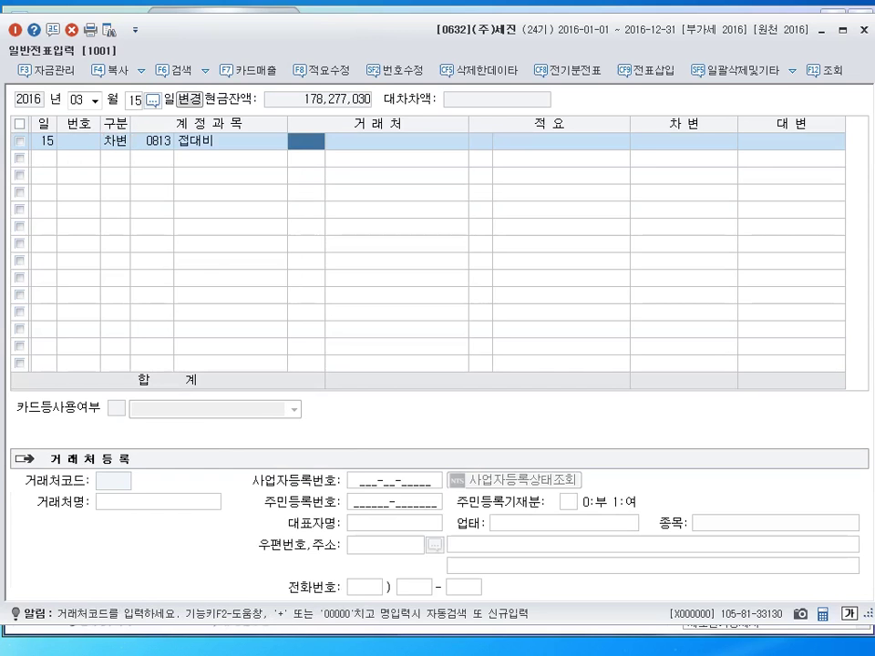
key("Return")
key("Return")
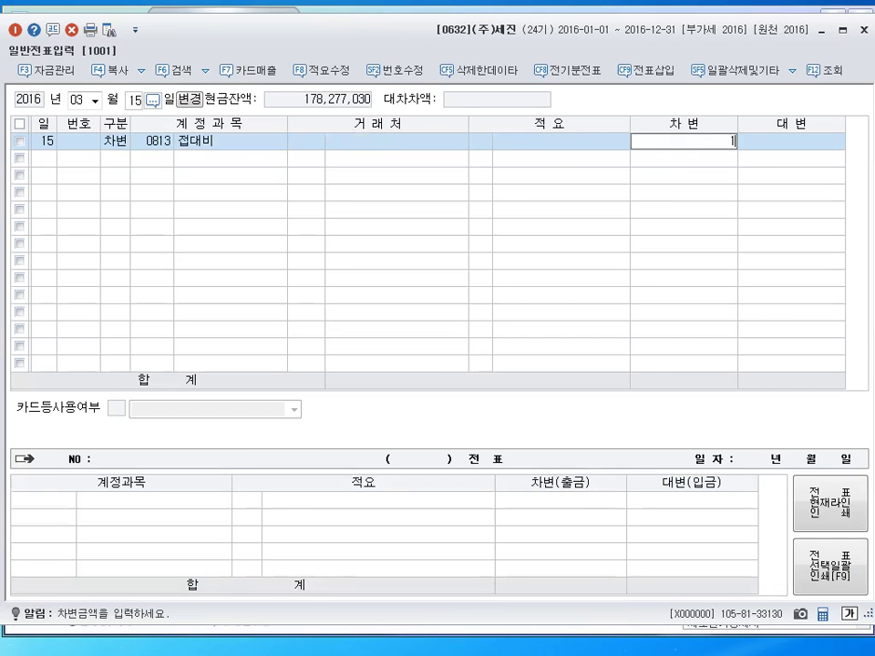
type("1000000")
key("Return")
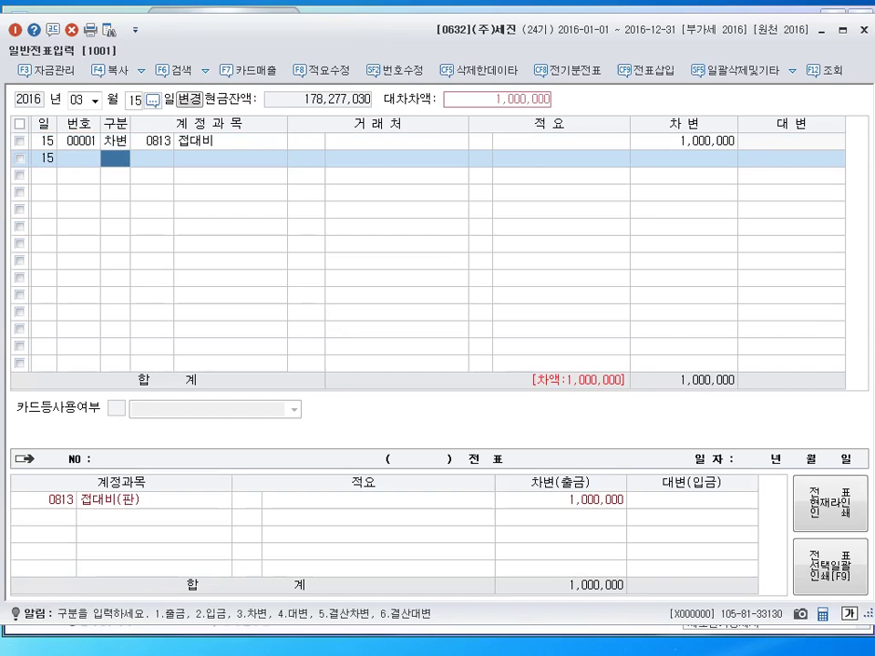
Balance the March 15 voucher with a 1,000,000 credit line to account 0153 원재료, using 적요 8 (타계정으로 대체액).
type("4")
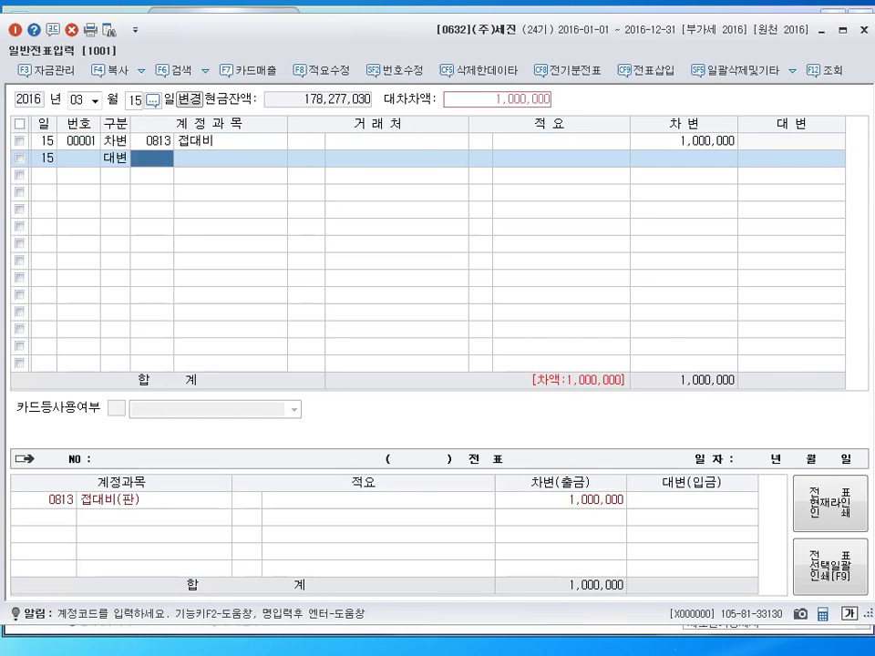
type("153")
key("Return")
key("Return")
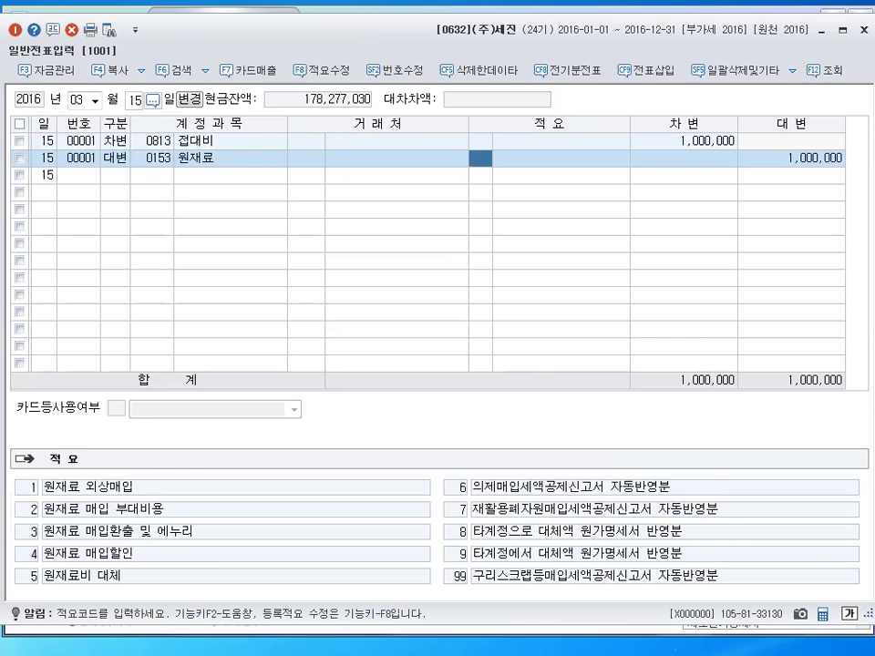
type("8")
key("Return")
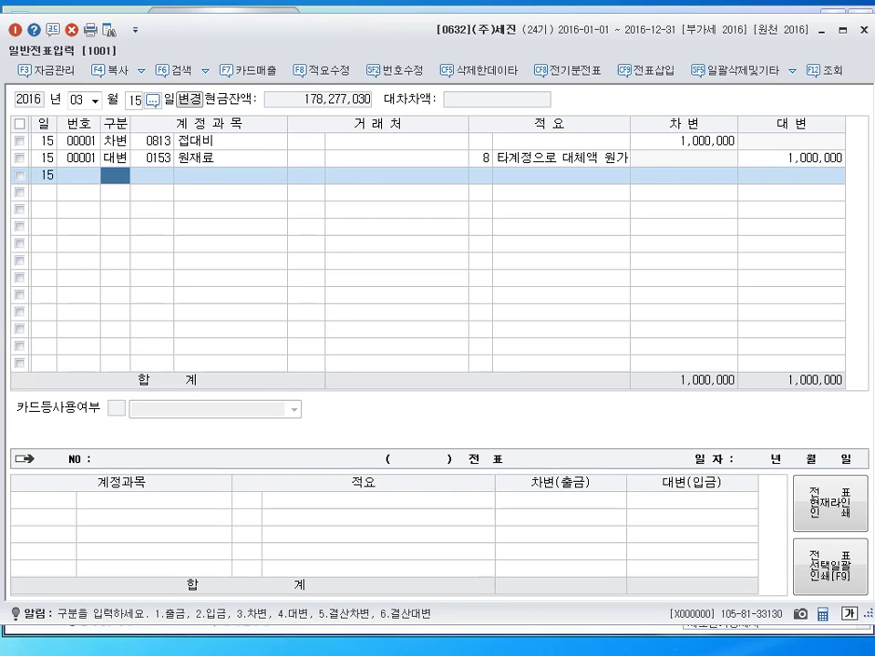
Close 일반전표입력 and set the 매입매출전표입력 entry date to April 4.
left_click(862, 32)
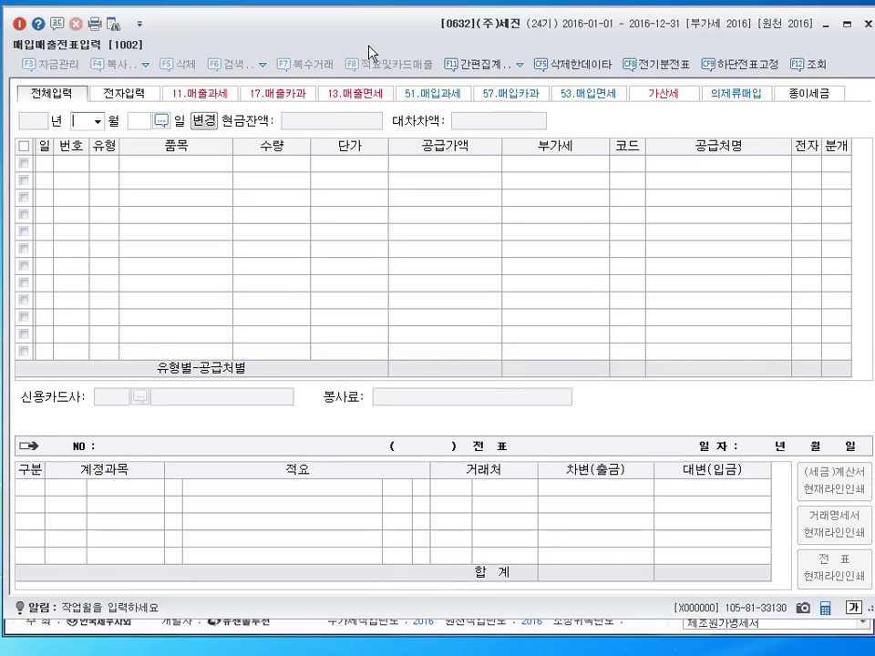
type("04")
key("Return")
type("4")
key("Return")
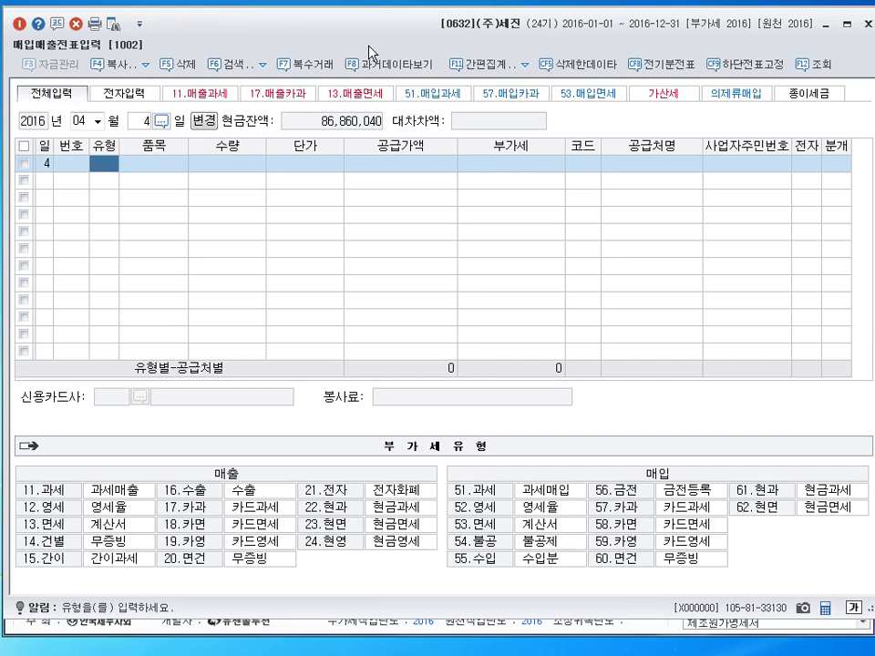
Start a 11.과세 sales line on April 4 with 제품 as the item.
type("11")
key("Return")
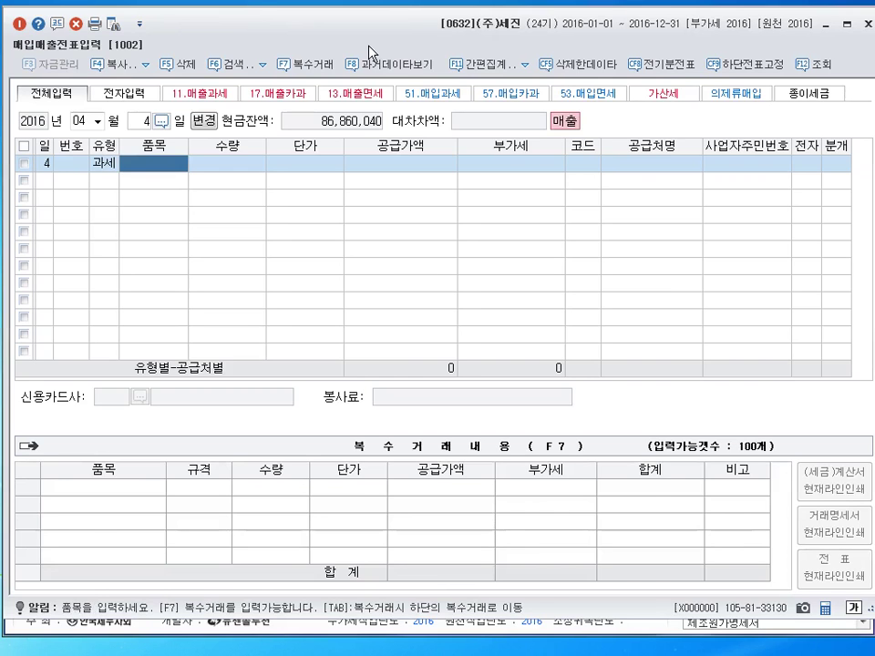
type("제품ㅜㅁ")
key("Return")
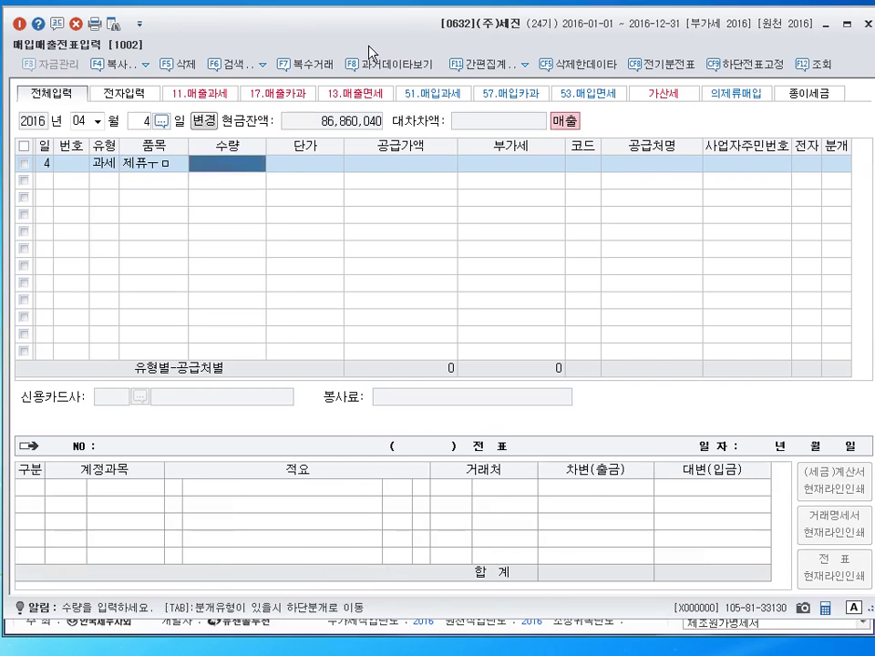
key("Left")
type("제품")
key("Return")
key("Return")
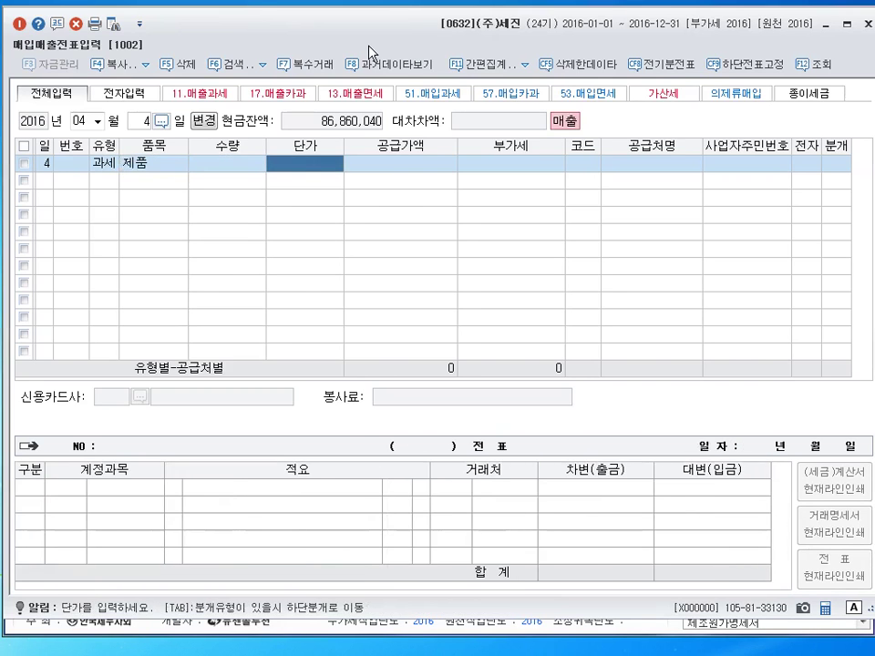
Set the April 4 sale's quantity to 200 and unit price to 100,000, accepting the calculated supply value and VAT.
key("Left")
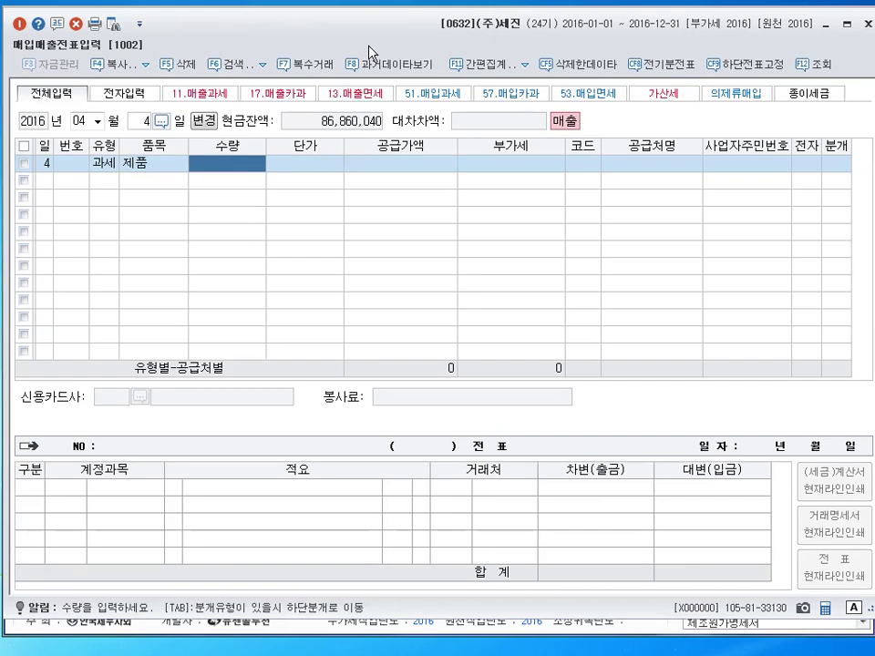
type("200")
key("Return")
type("1000000")
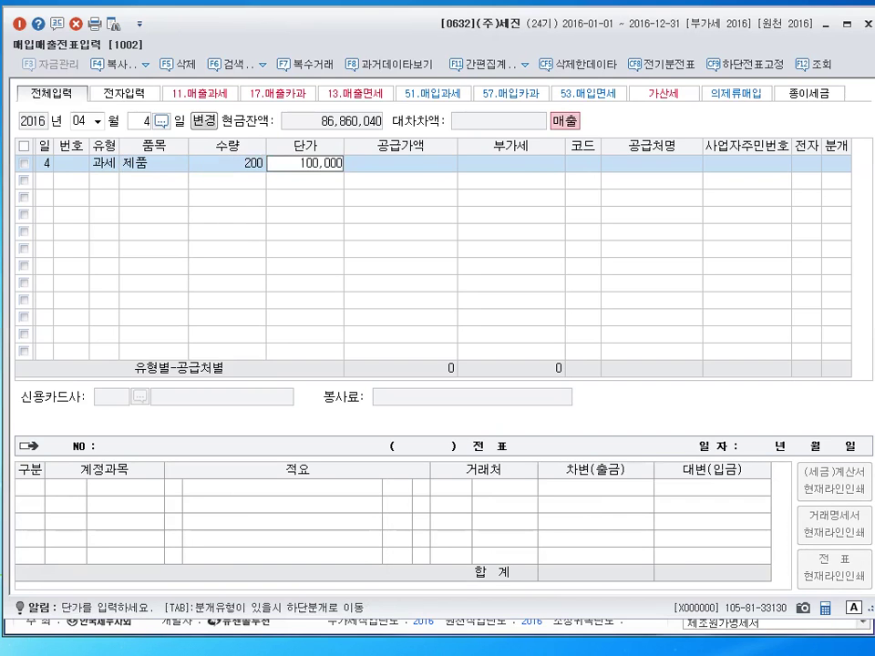
key("Return")
key("Return")
key("Return")
Complete the April 4 sale with (주)장금상회 as the trading partner, 전자 set to 여 and 분개 set to 외상.
type("장금")
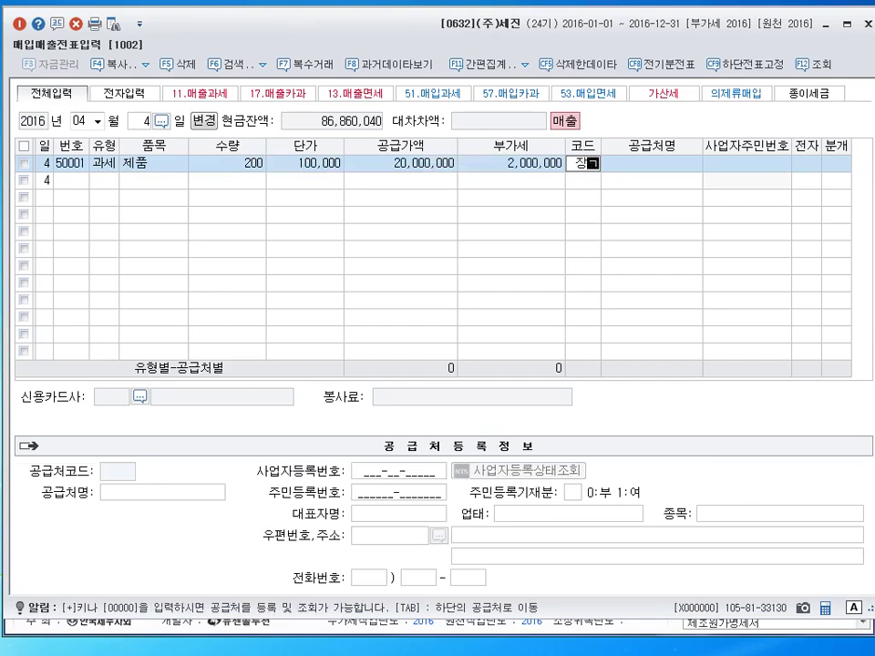
key("Return")
key("Return")
type("1")
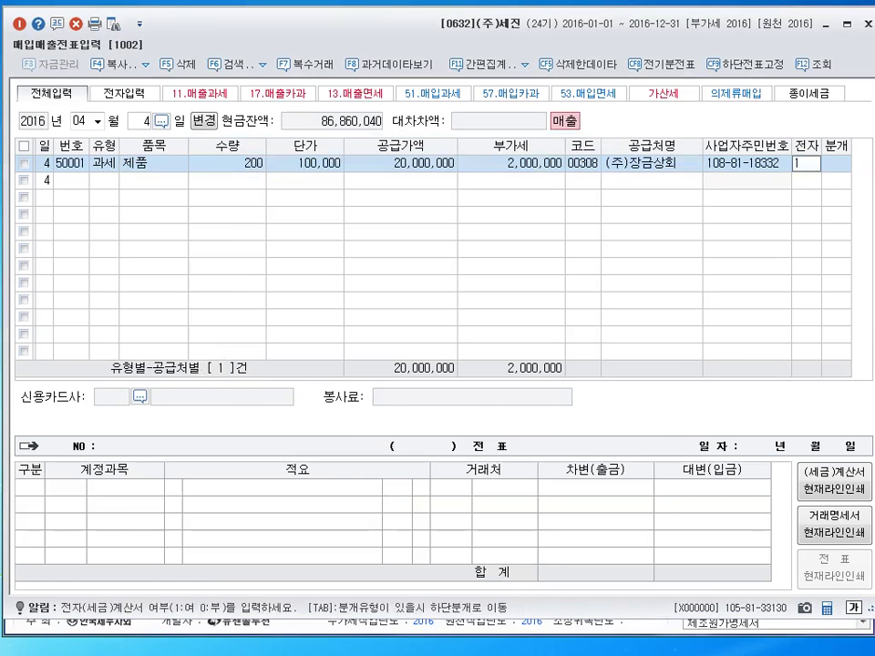
key("Return")
type("2")
key("Return")
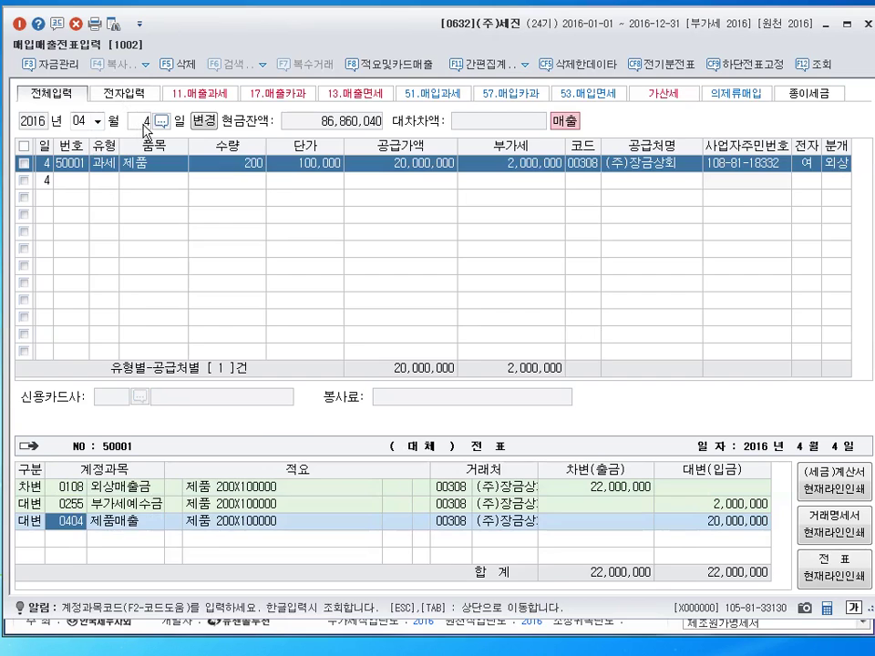
Switch the 매입매출전표 entry date to April 30.
left_click(143, 121)
type("30")
key("Return")
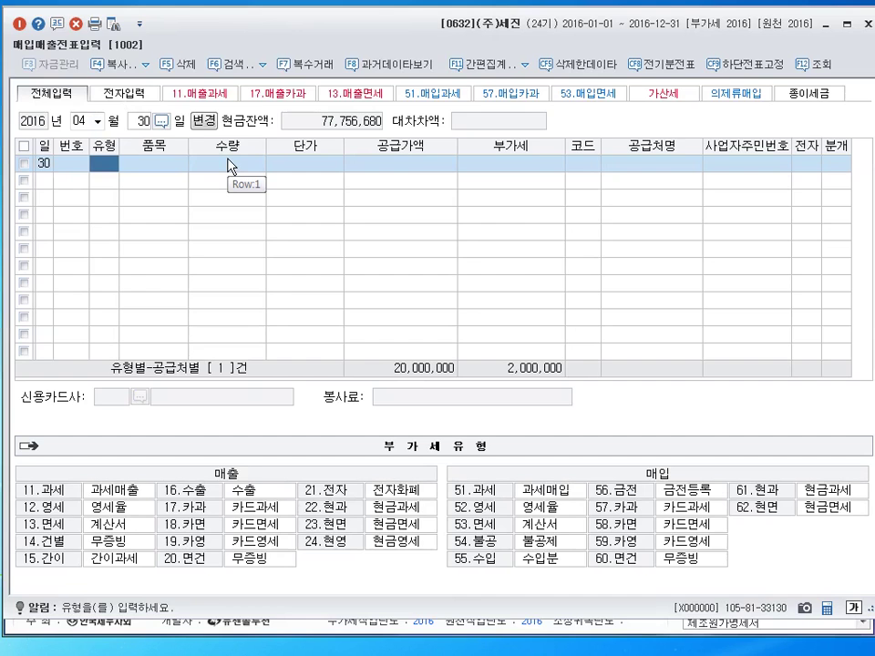
Enter a 51.과세 purchase line for 원재료 with a supply value of 21,000,000, accepting the calculated VAT.
type("11")
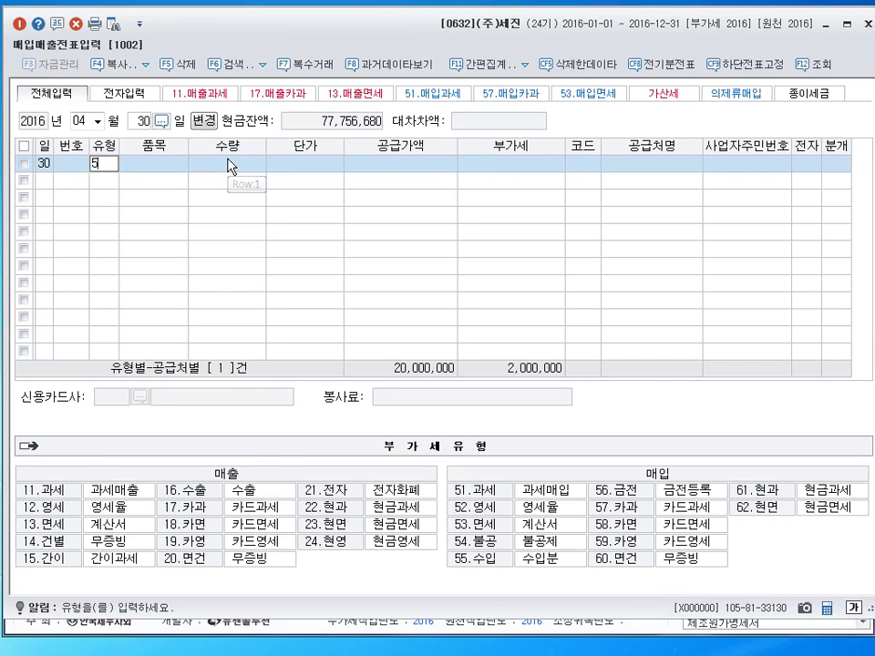
key("Return")
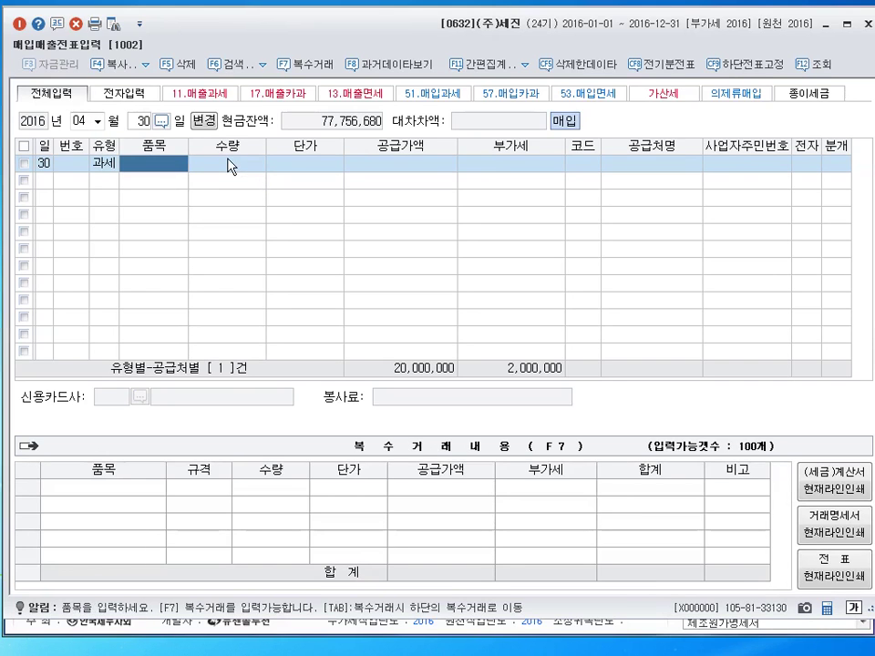
type("원재료")
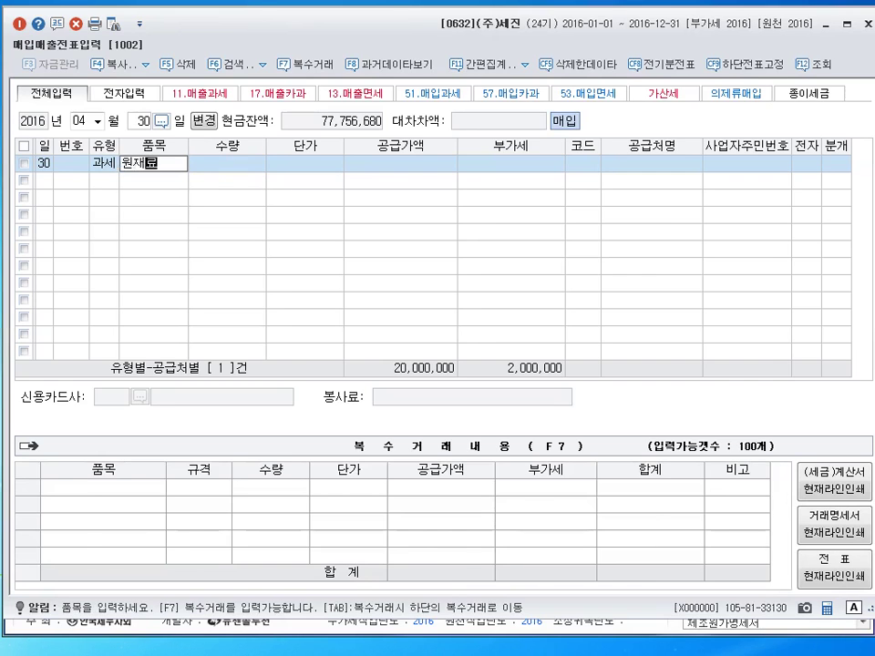
key("Return")
type("21000000")
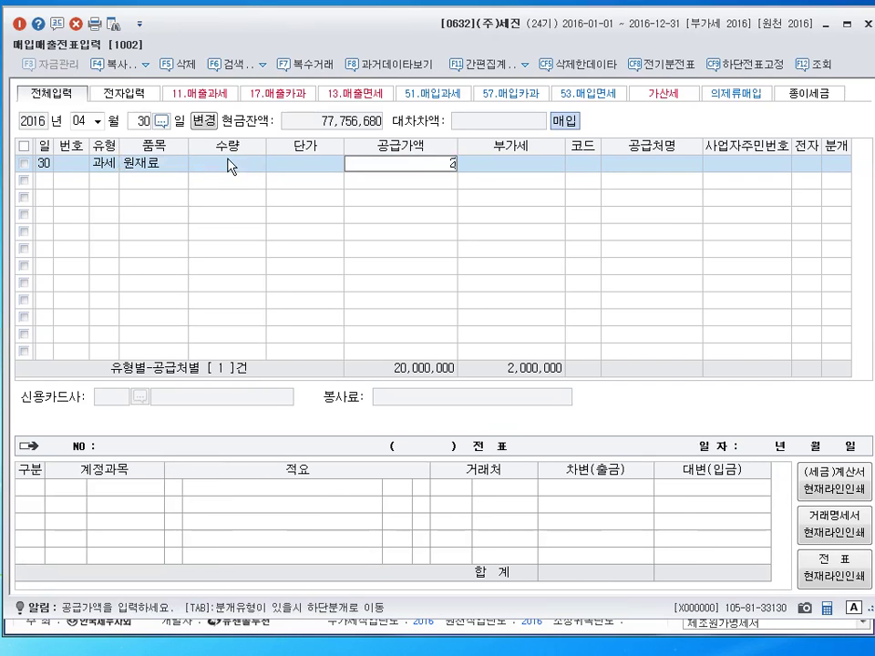
key("Return")
key("Return")
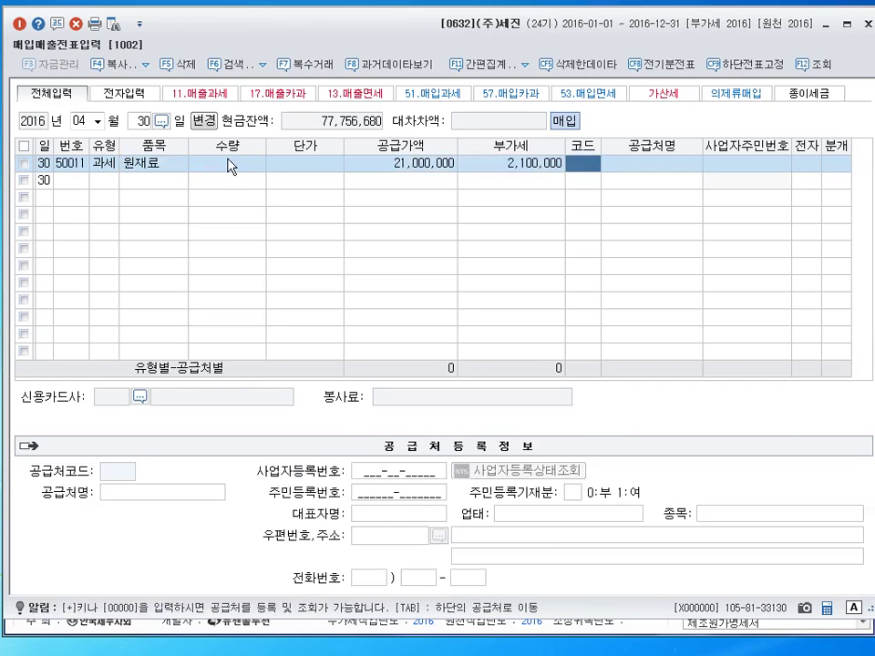
Assign (주)엘룬 as the supplier of the April 30 purchase and set 전자 to 여.
type("웰")
key("BackSpace")
key("BackSpace")
key("BackSpace")
type("ㅇ웰")
key("Return")
key("Return")
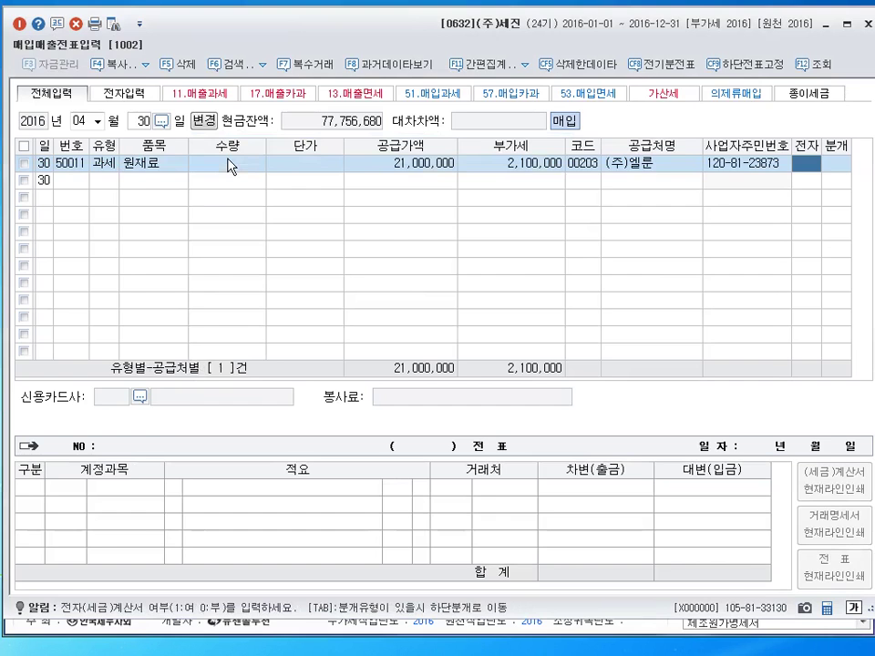
type("1-2")
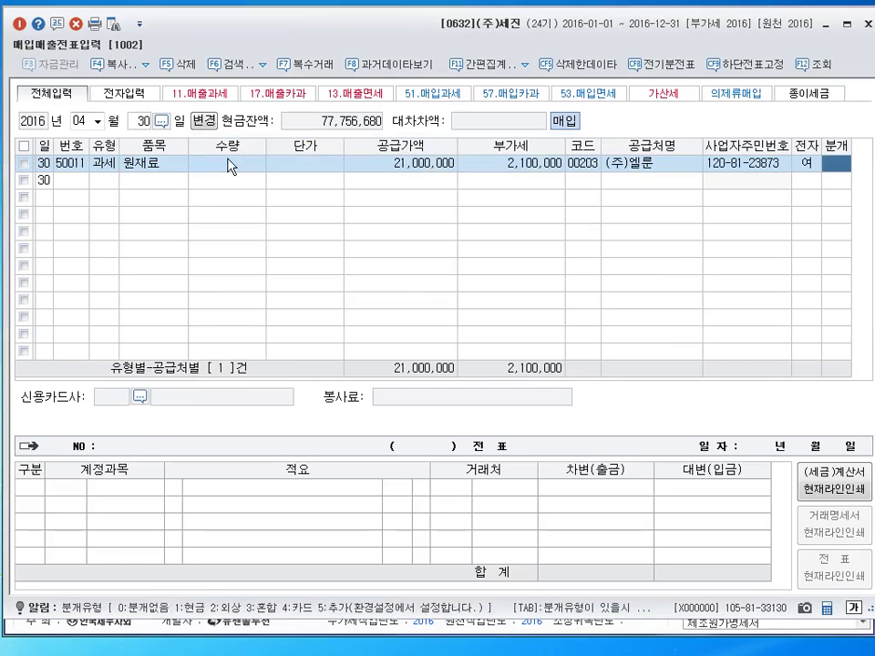
Set the purchase's 분개 to 혼합 and accept the default 부가세대급금 and 원재료 debit lines.
type("3")
key("Return")
key("Return")
key("Return")
key("Return")
key("Return")
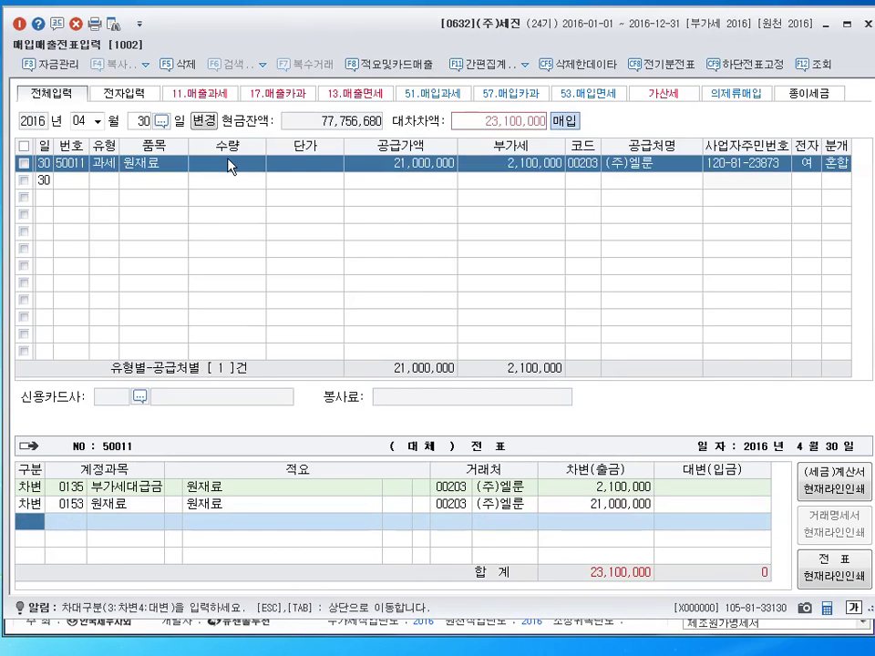
Add a credit line of 5,000,000 to account 0131 선급금 in the purchase's journal entry.
type("4")
key("Return")
type("131")
key("Return")
key("Return")
key("Return")
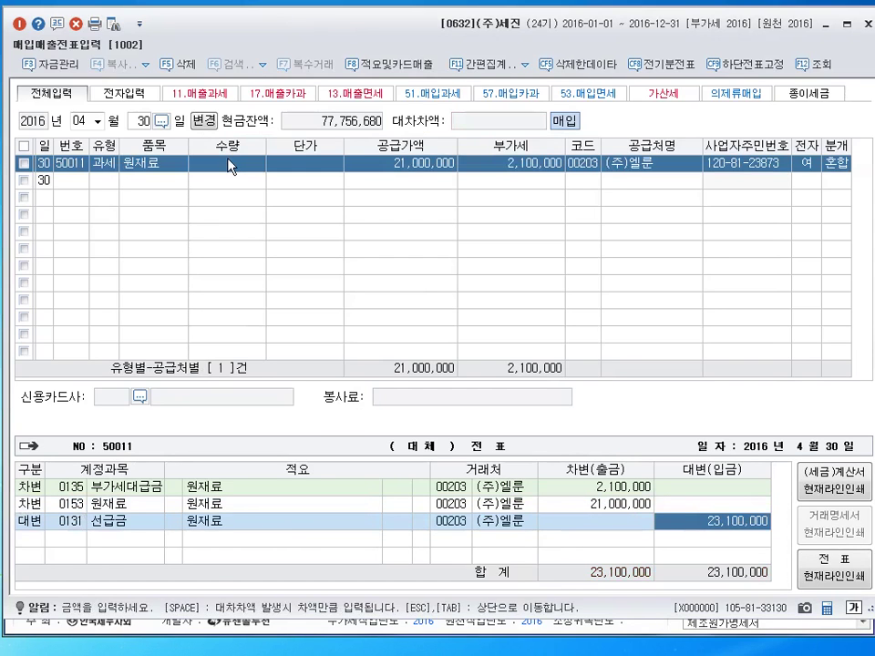
type("5000000")
key("Return")
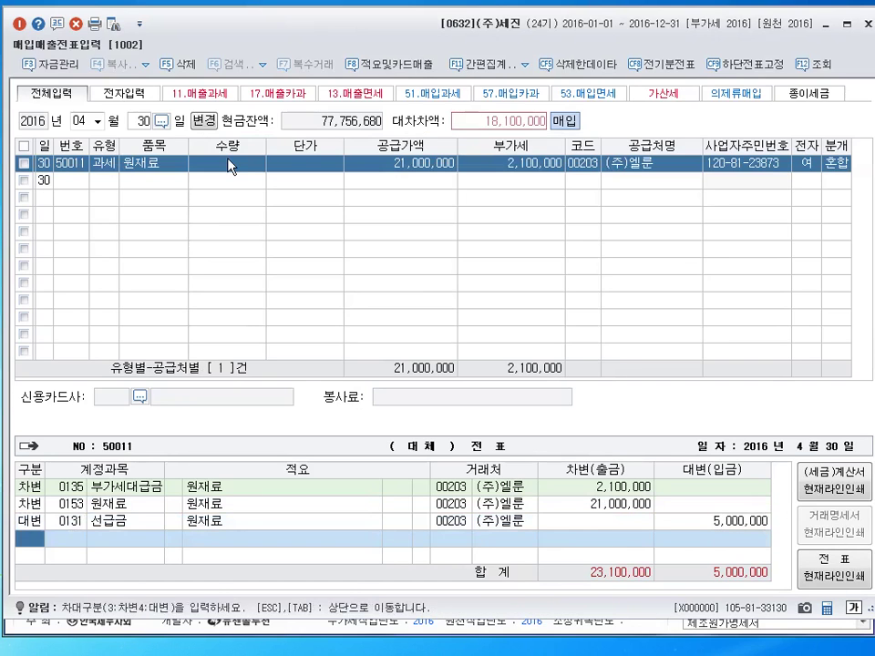
Balance the purchase's journal entry with a credit line of 18,100,000 to account 0103 보통예금.
type("4")
key("Return")
type("103")
key("Return")
key("Return")
key("Return")
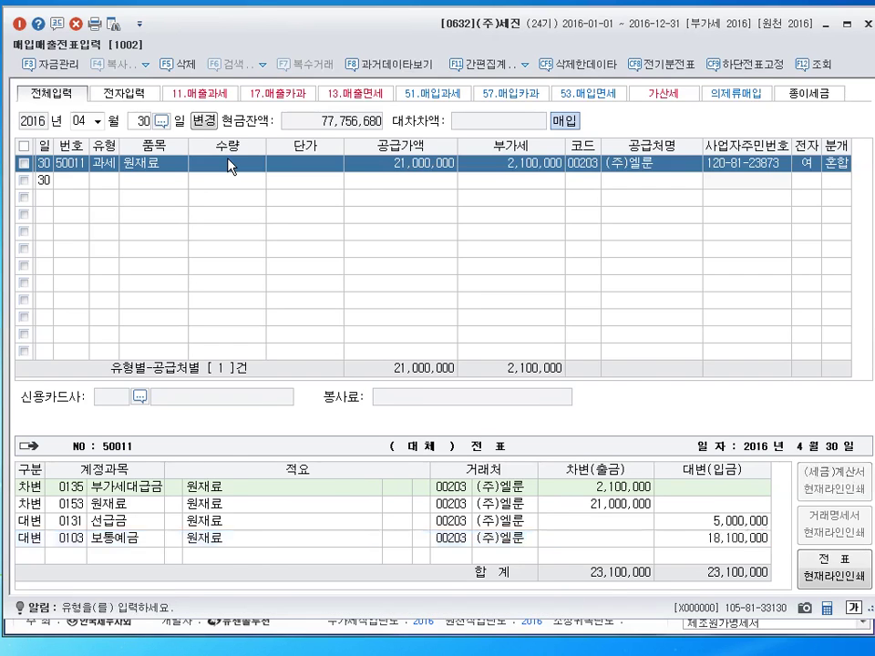
Switch the 매입매출전표 entry date to May 1.
key("Escape")
key("Down")
key("Return")
type("1")
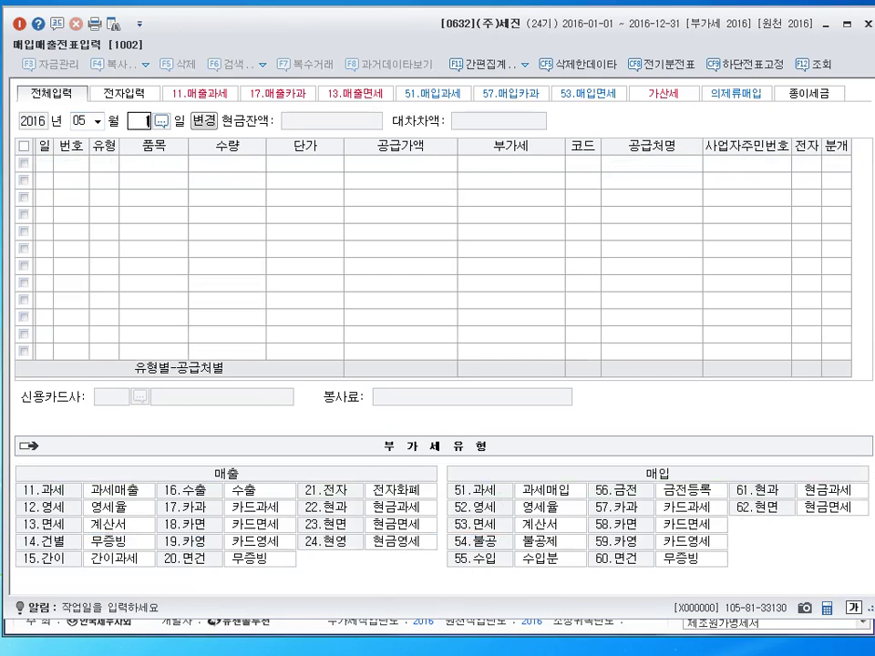
key("Return")
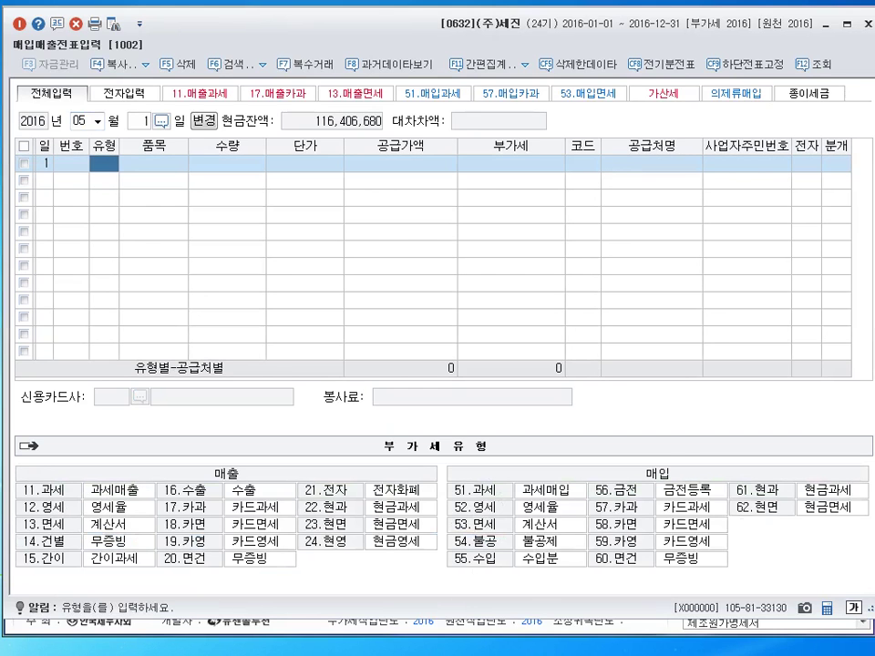
Enter a 11.과세 sales line for 제품 with a supply value of 10,000,000, leaving quantity and unit price blank.
type("11")
key("Return")
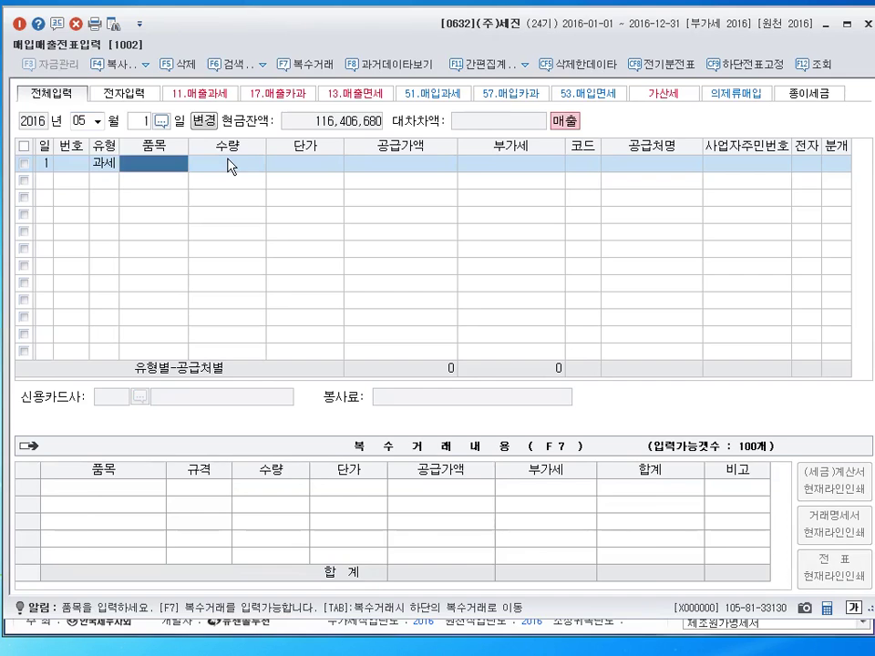
type("제품")
key("Return")
key("Return")
key("Return")
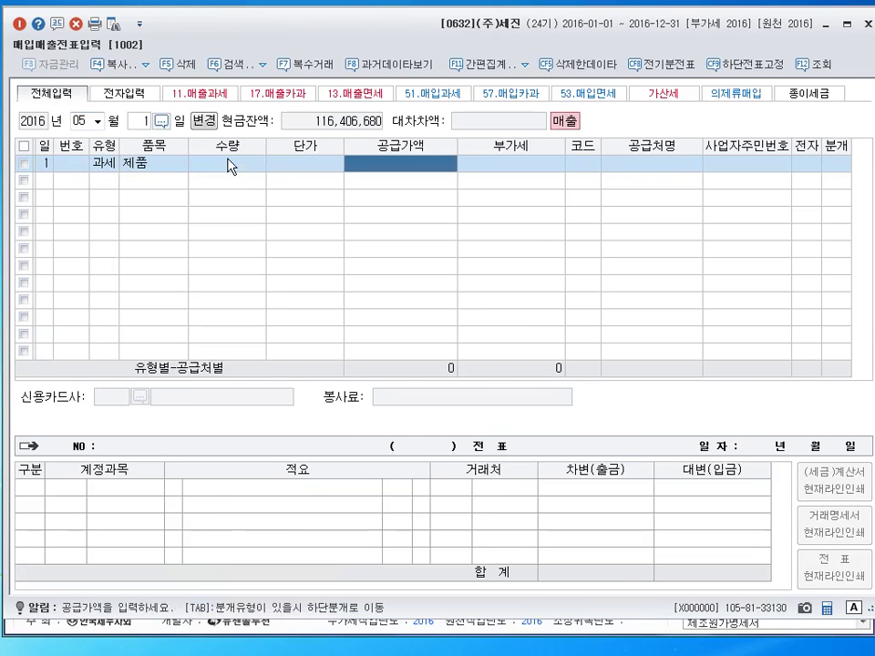
type("10000000")
key("Return")
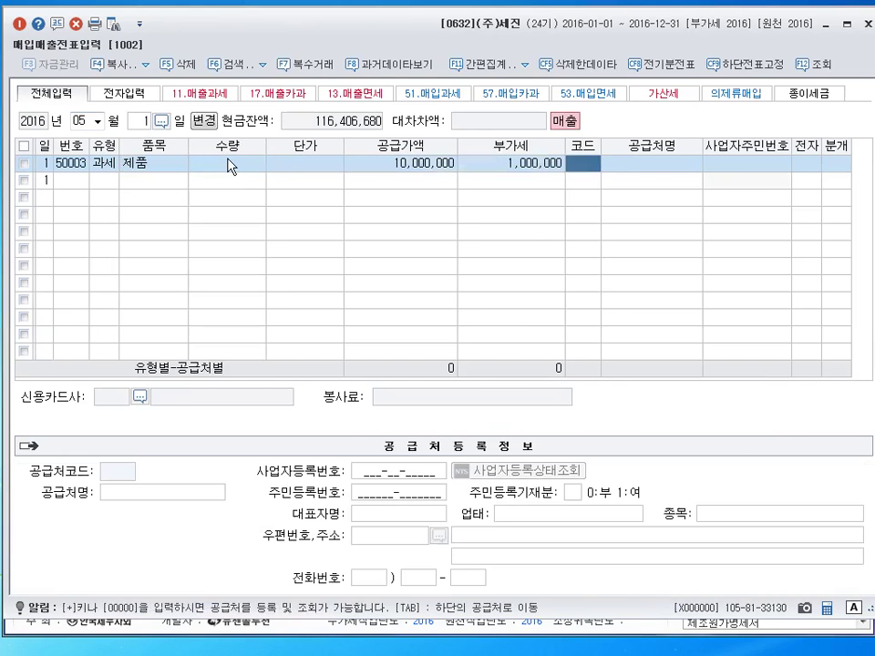
Assign (주)삼정 as the customer of the May 1 sale and mark its tax invoice as electronic.
type("삼정")
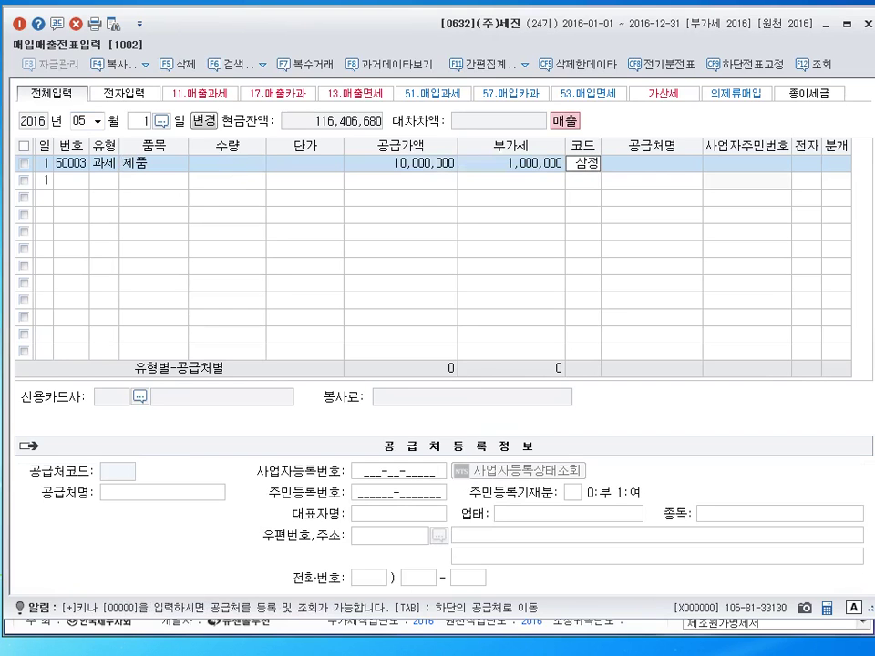
key("Return")
key("Return")
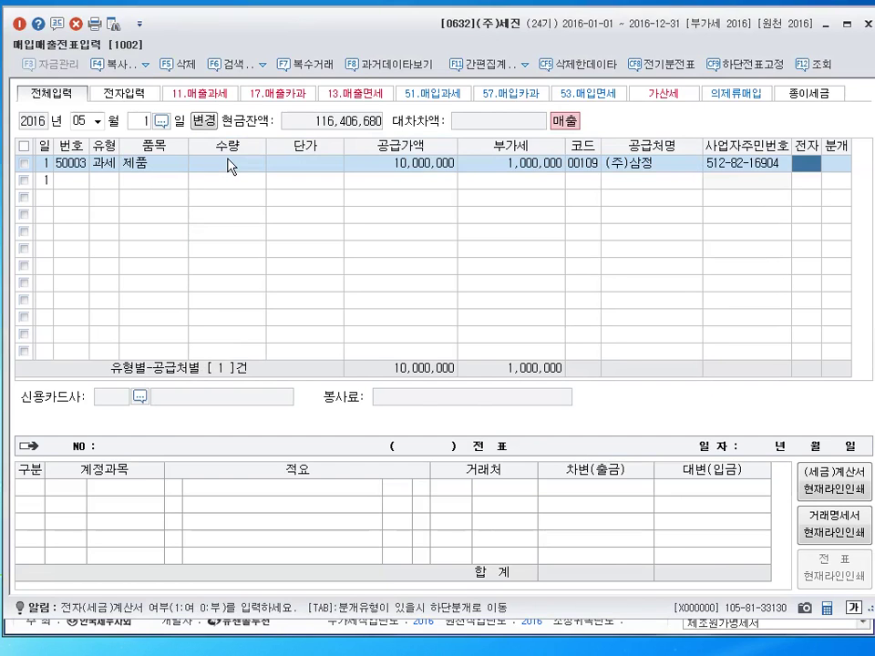
type("1")
key("Return")
Set the sale's journal type to 3.혼합 and add a debit line of 3,000,000 to account 0259 선수금.
type("3")
key("Return")
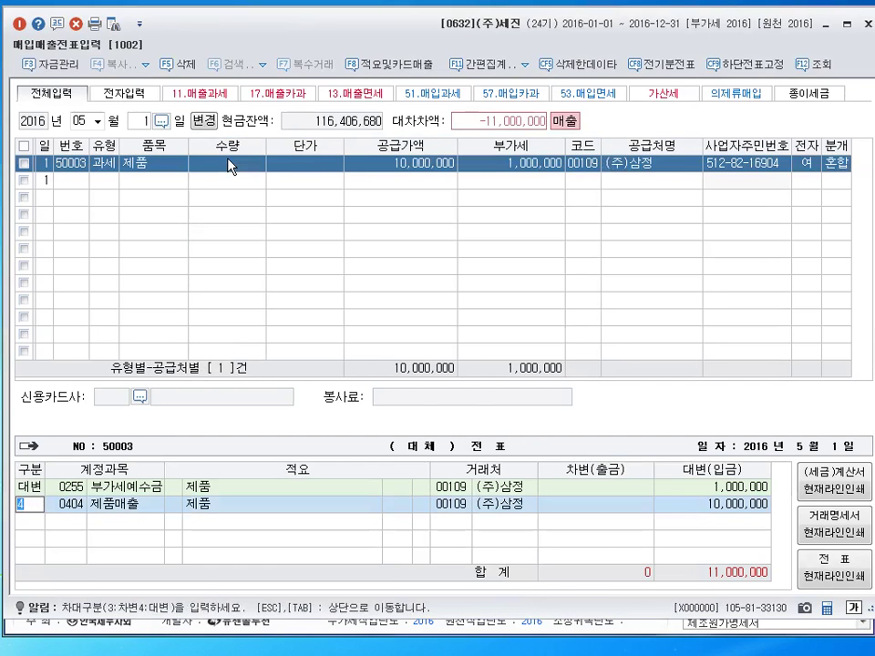
key("Return")
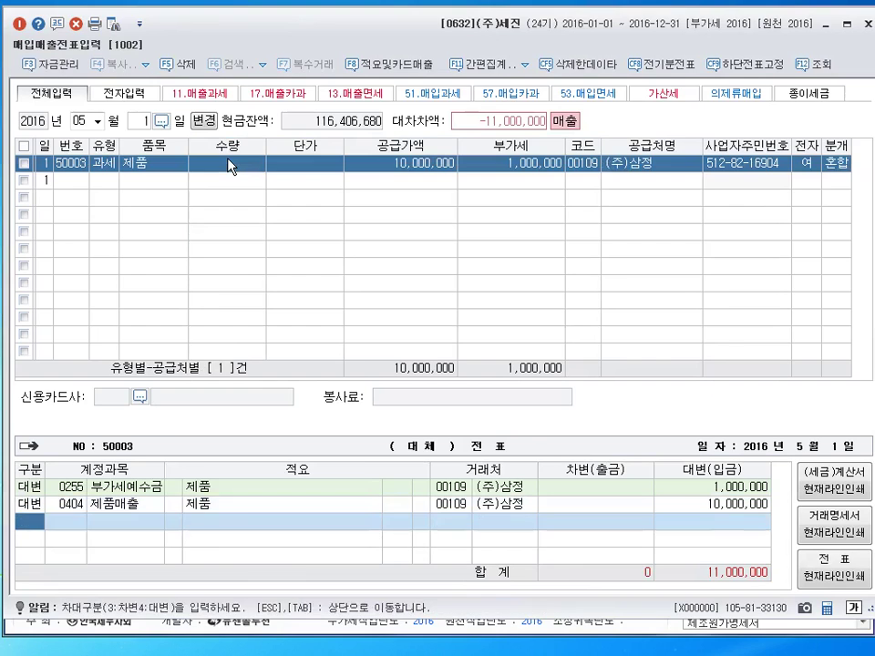
type("3")
key("Return")
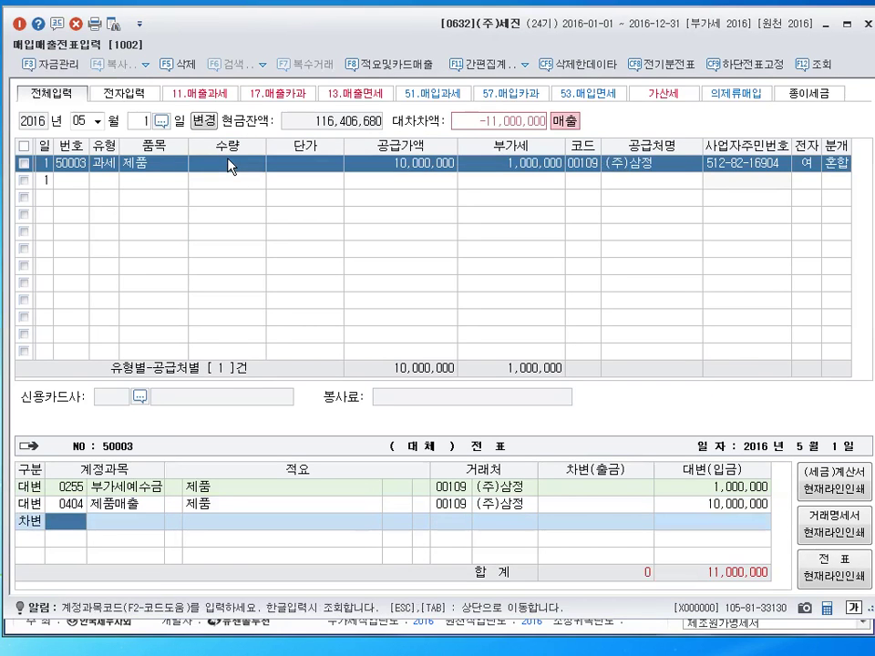
type("259")
key("Return")
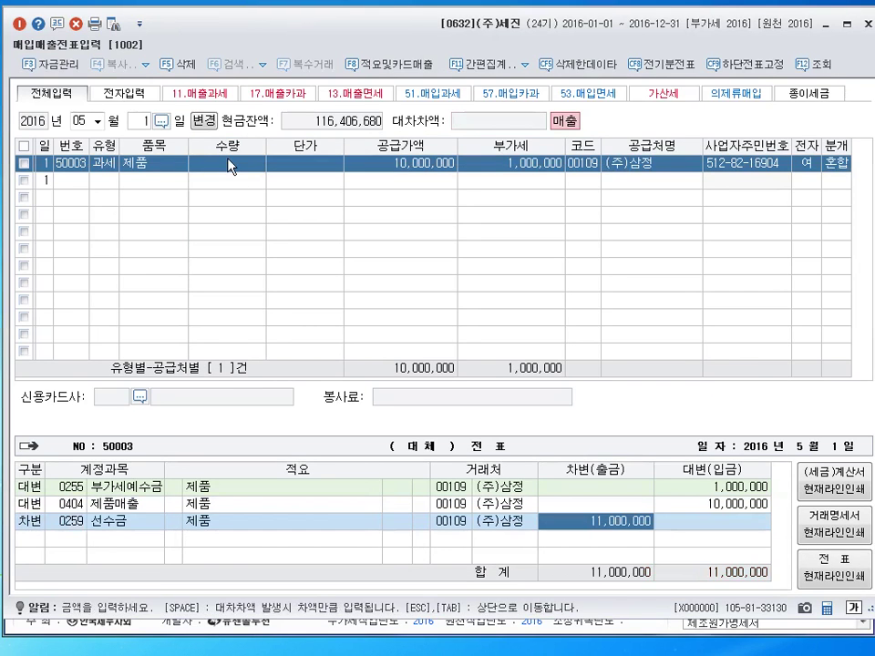
type("3000000")
key("Return")
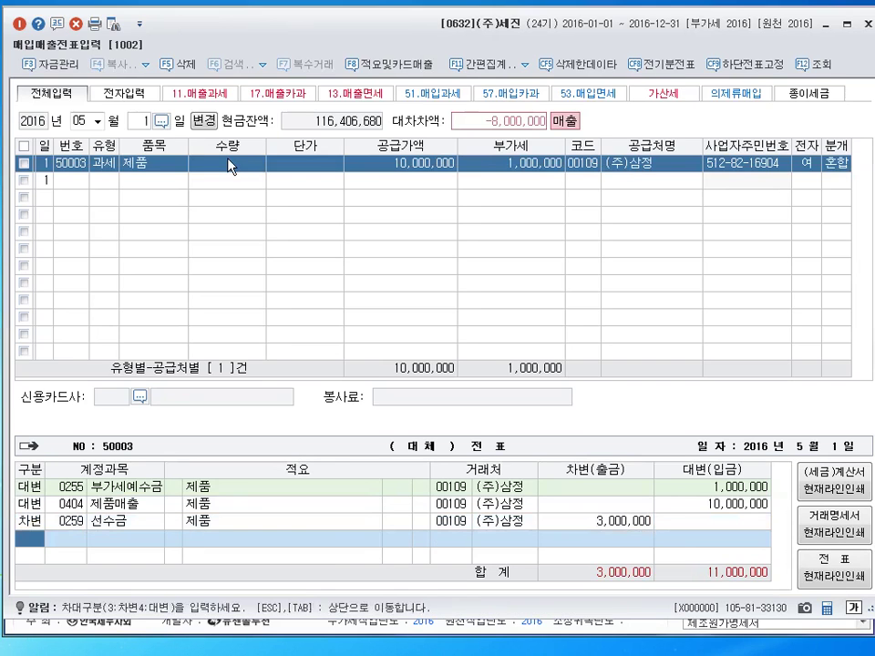
Balance the sale's journal entry with a debit line of 8,000,000 to account 0108 외상매출금.
type("3")
key("Return")
type("108")
key("Return")
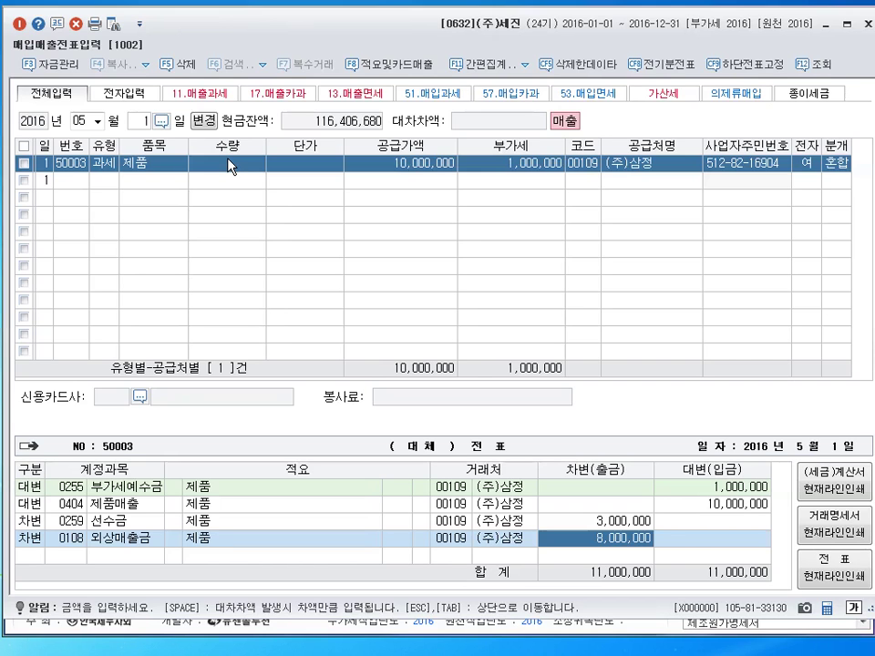
key("Return")
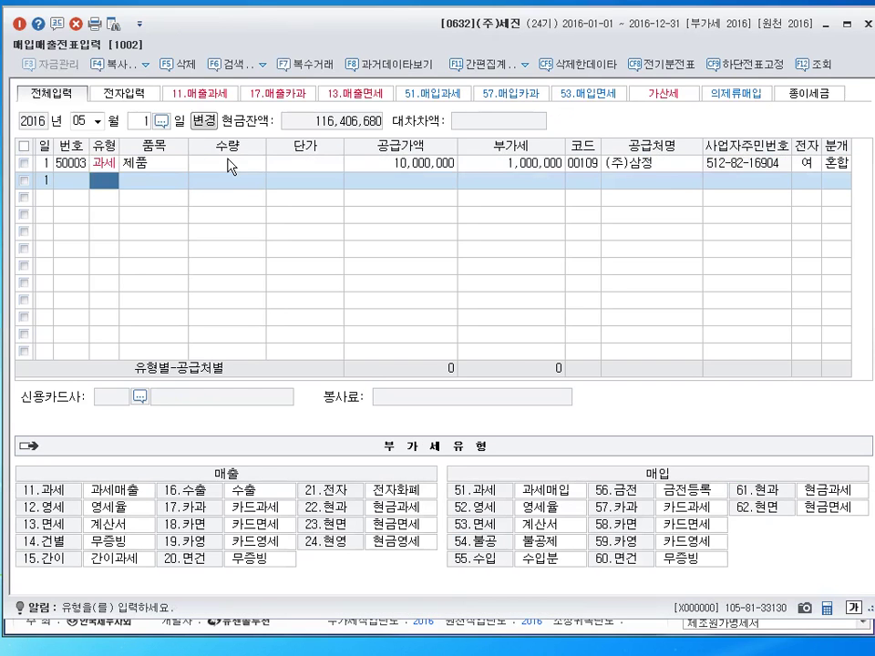
Switch the 매입매출전표 entry date to May 11.
key("shift+Tab")
type("11")
key("Return")
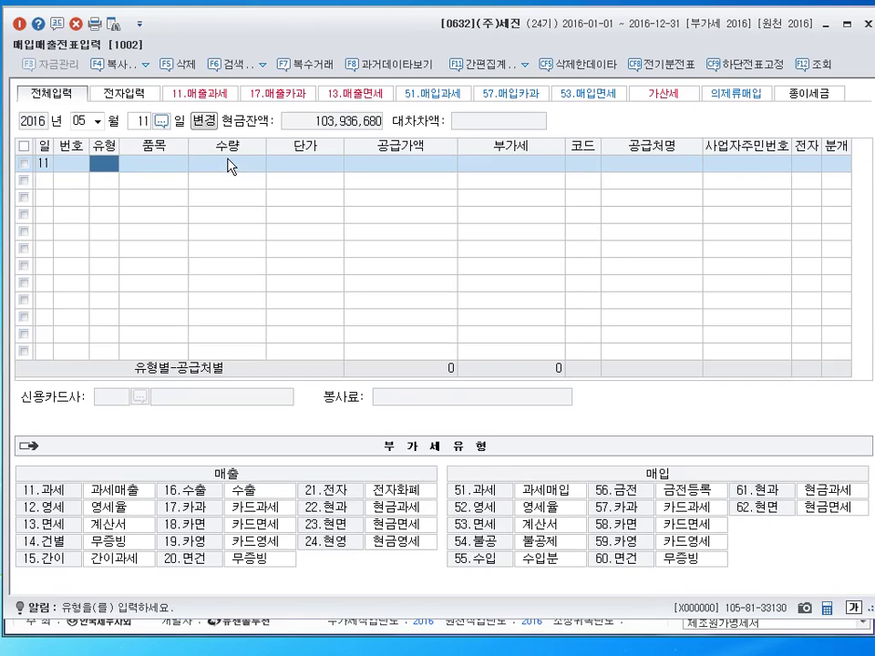
Enter a 12.영세 sales line for 제품 with a supply value of 10,000,000, leaving quantity and unit price blank.
type("12")
key("Return")
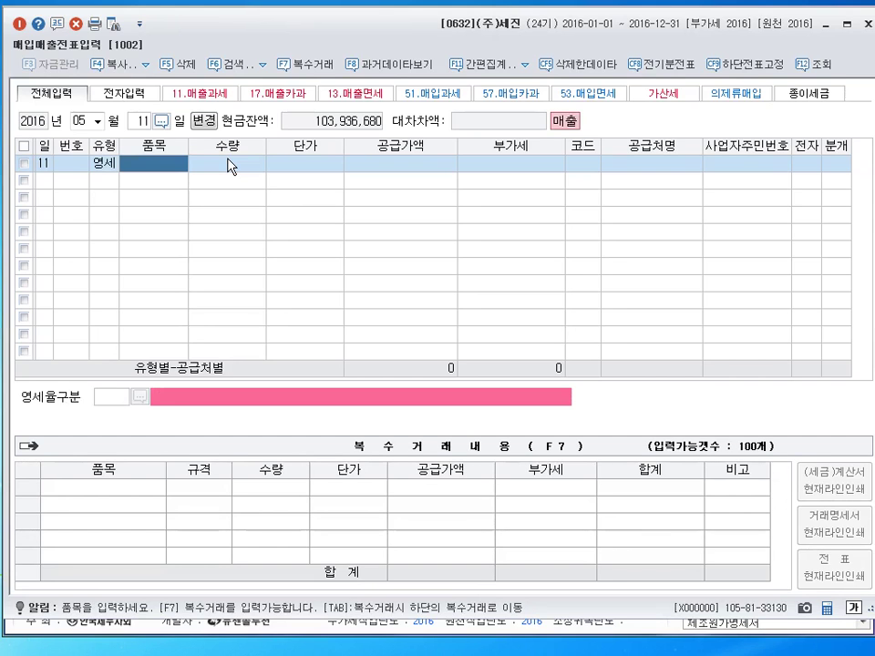
type("제품")
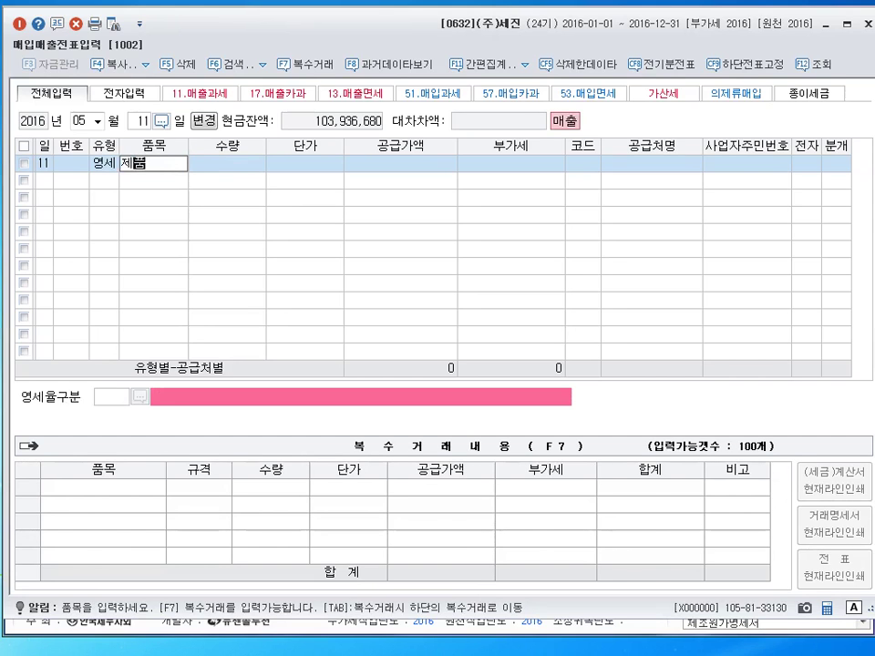
key("Return")
key("Return")
type("10")
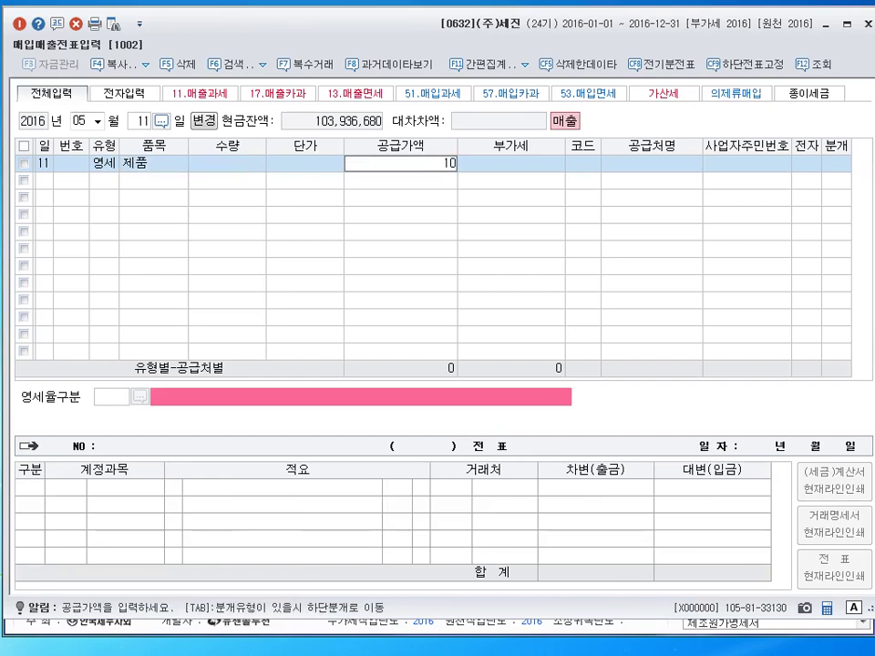
type(",000,000")
key("Return")
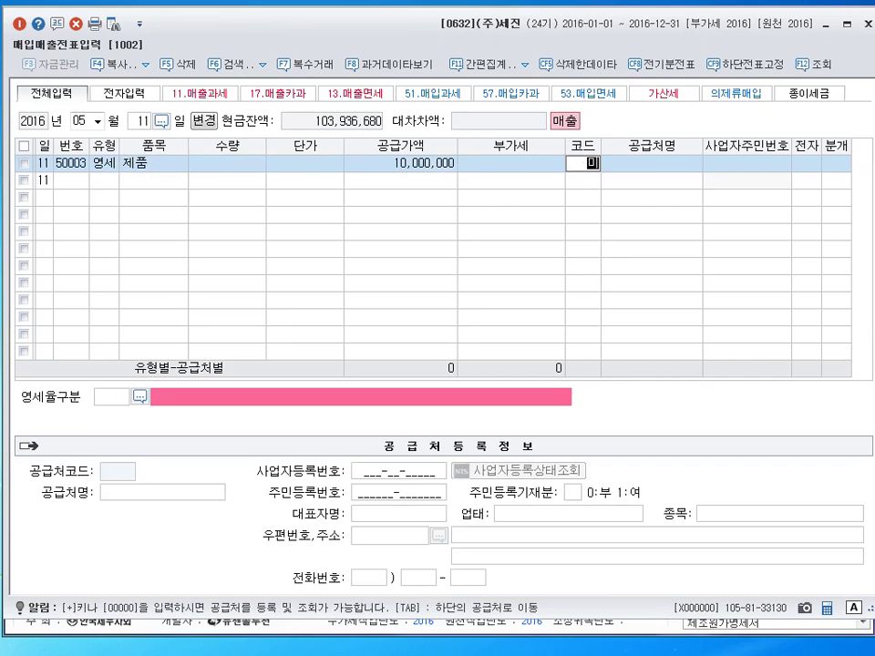
Assign (주)한미상사 as the customer of the zero-rated sale and mark its tax invoice as electronic.
type("한미")
key("Return")
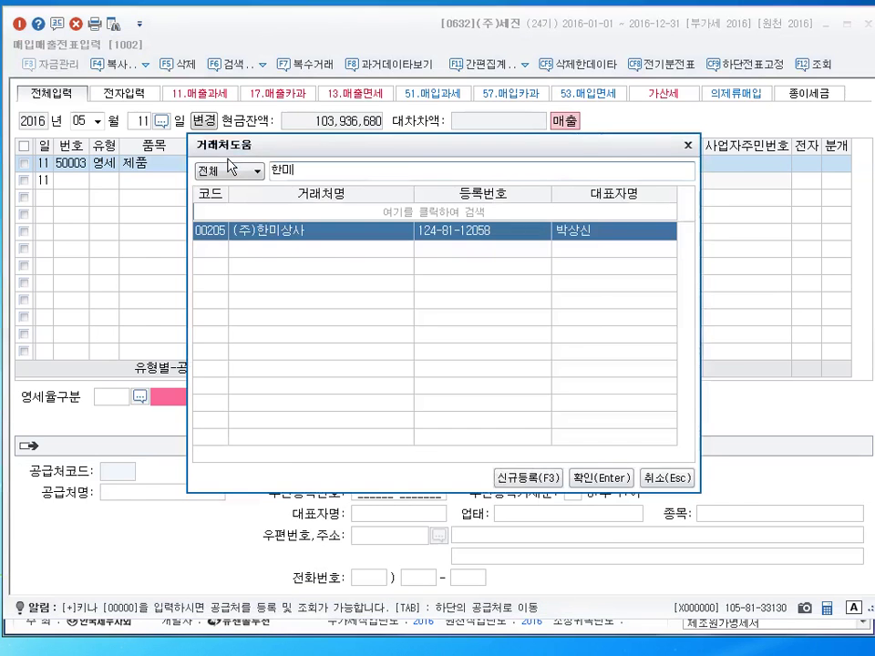
key("Return")
key("Return")
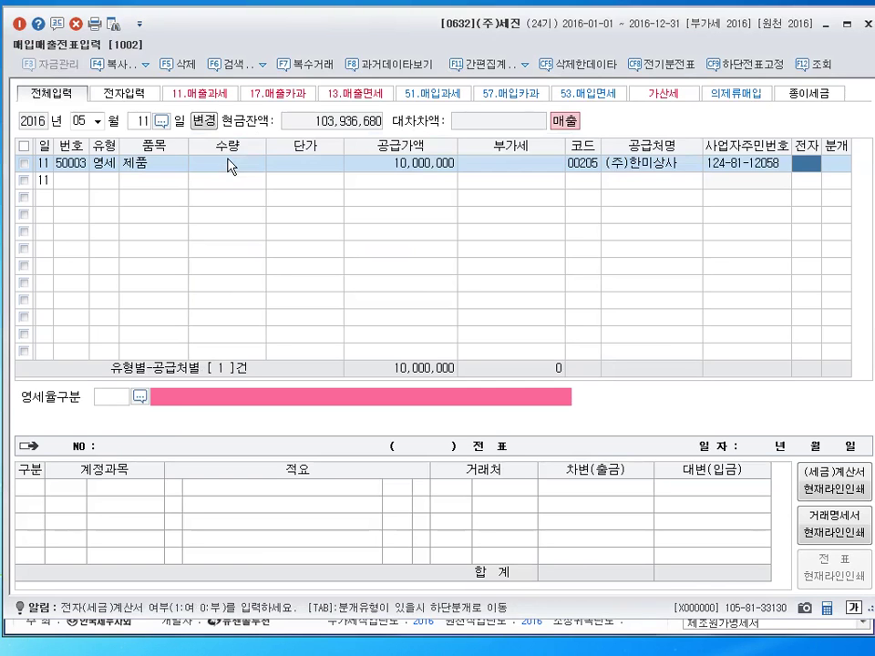
type("1")
Set the 영세율구분 to 3 (내국신용장·구매확인서에 의하여 공급하는 재화) and journalize the sale as 2.외상.
type("3")
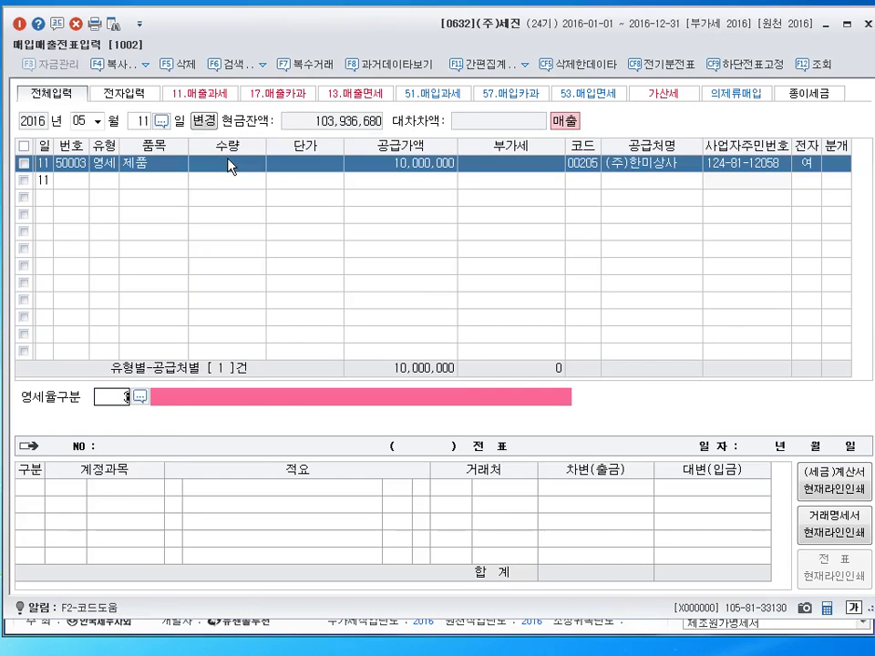
key("Return")
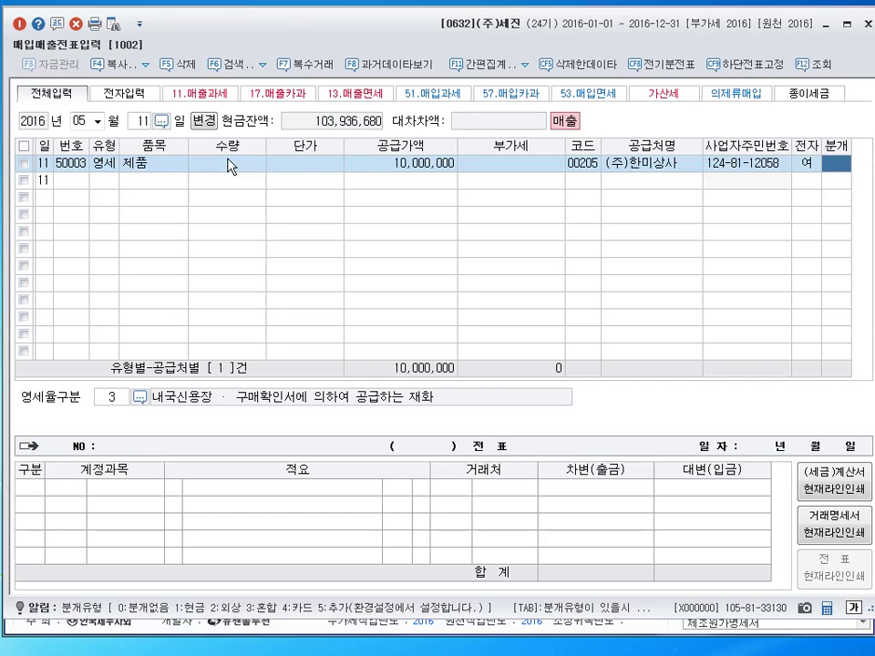
type("2")
key("Return")
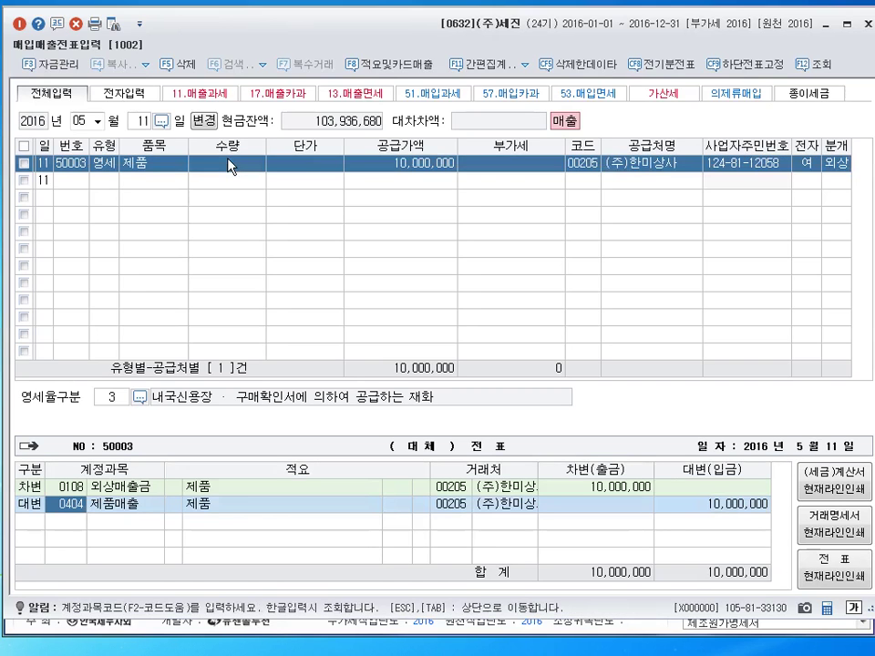
key("Escape")
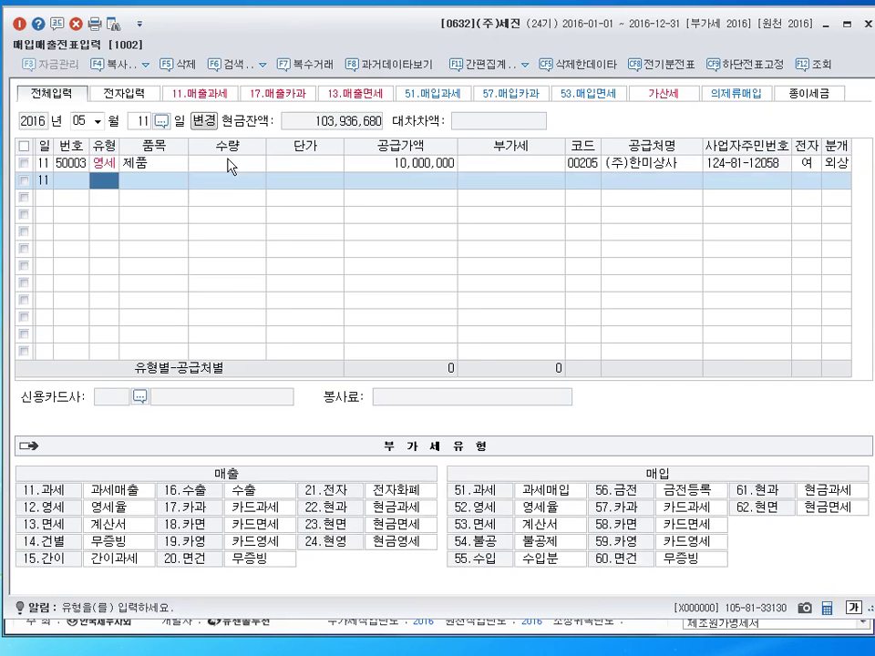
Switch the 매입매출전표 entry date to May 25.
key("Escape")
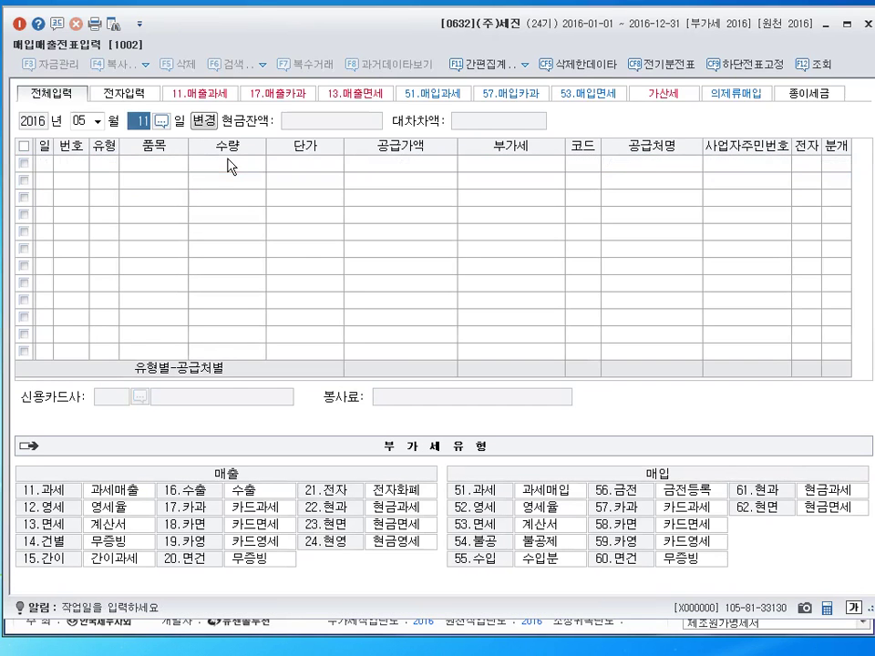
type("25")
key("Return")
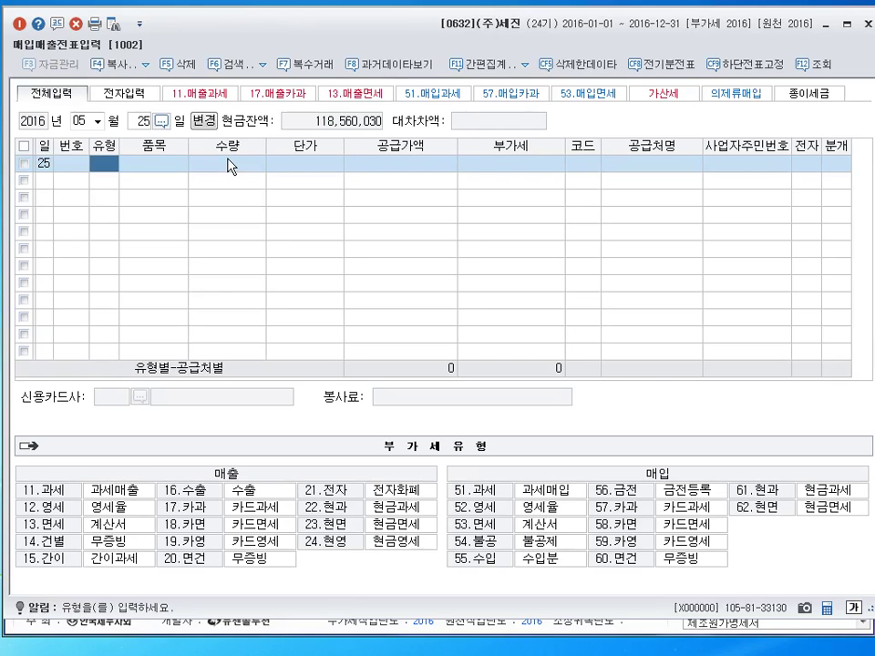
Enter an 11.과세 sales line for 건물 with a supply value of 40,000,000, accepting the calculated VAT.
type("11")
key("Return")
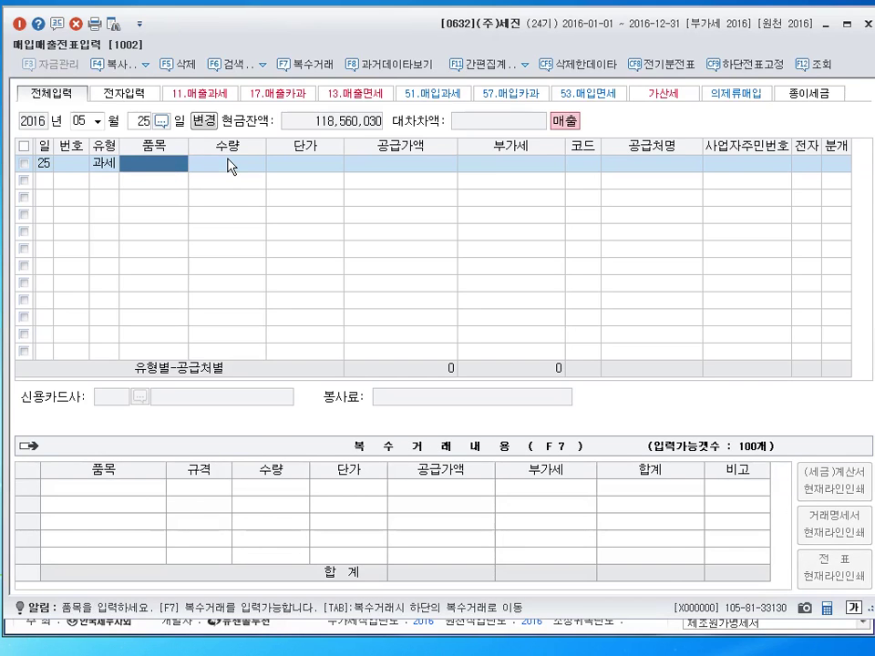
type("건물")
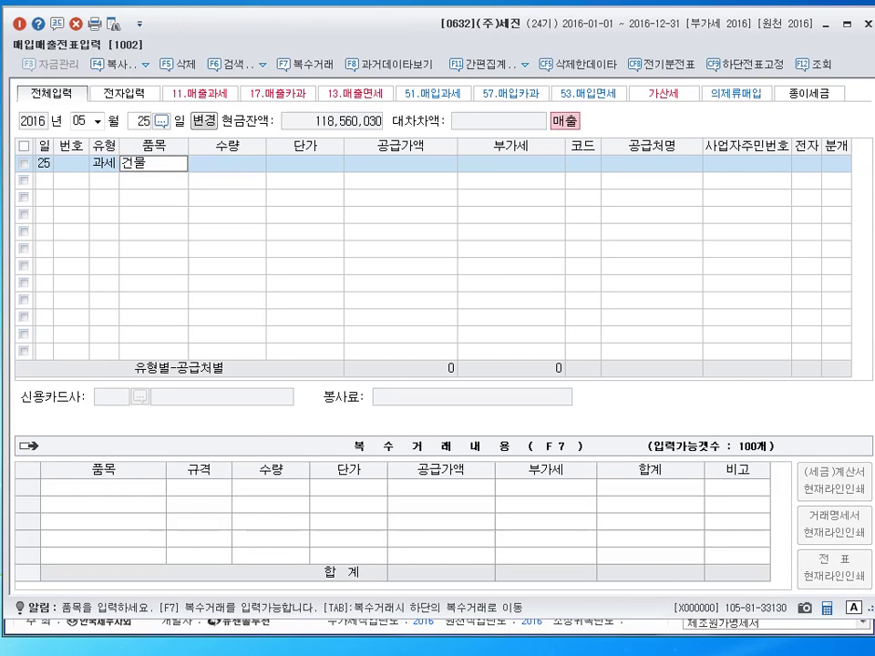
key("Return")
key("Return")
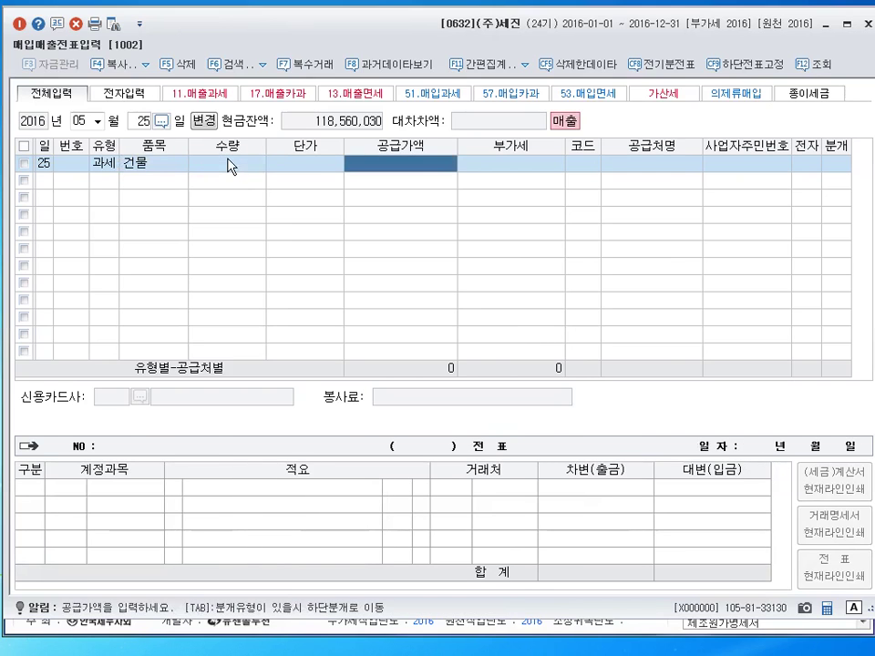
type("40000000")
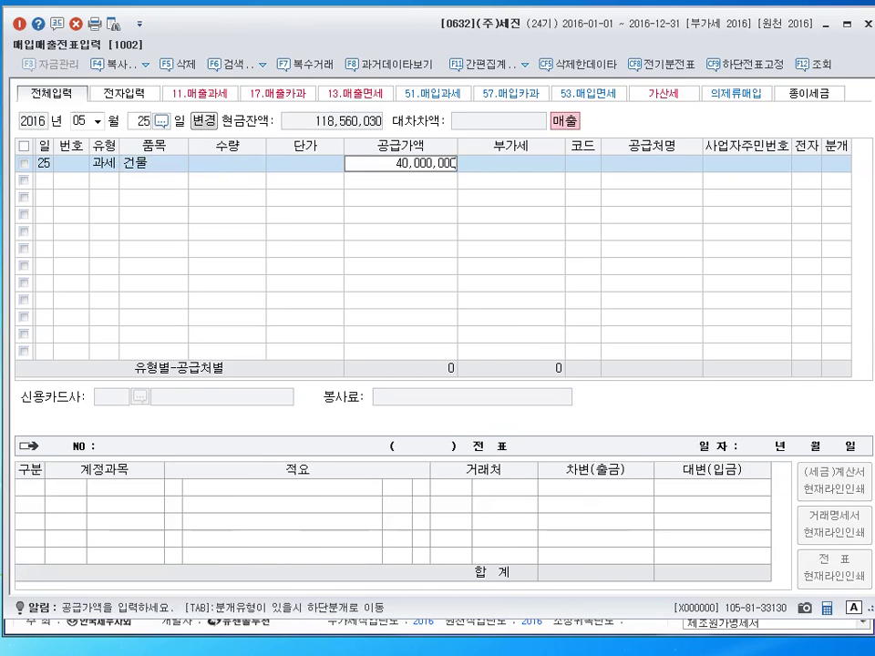
key("Return")
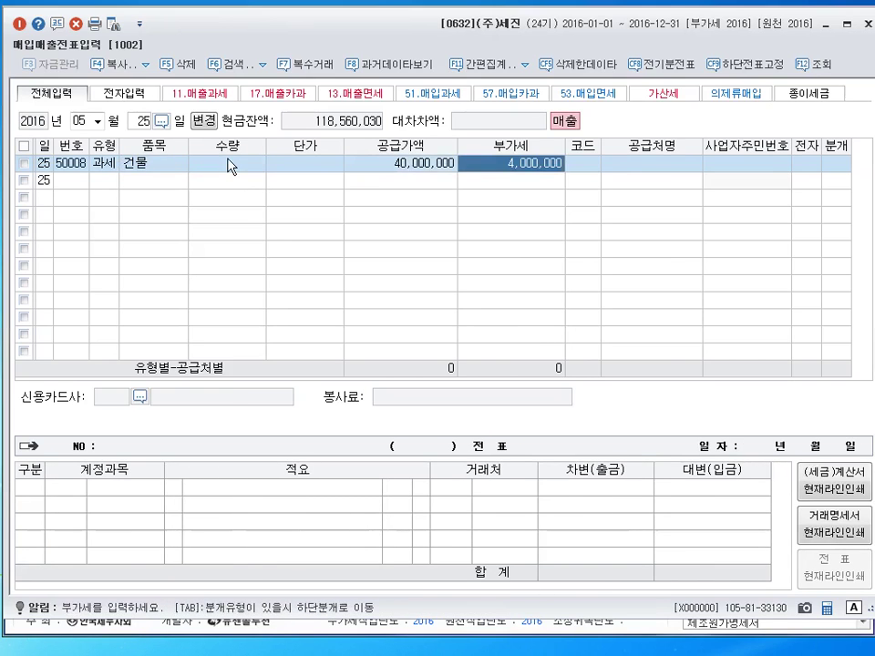
key("Return")
Assign (주)신방 as the customer of the building sale and mark its tax invoice as electronic.
type("신방ㄹ")
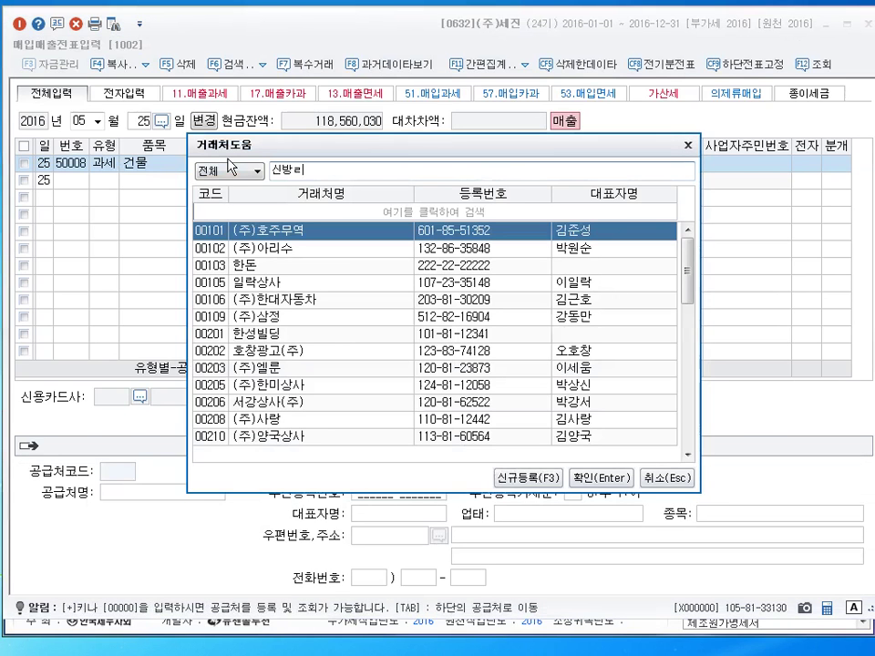
key("BackSpace")
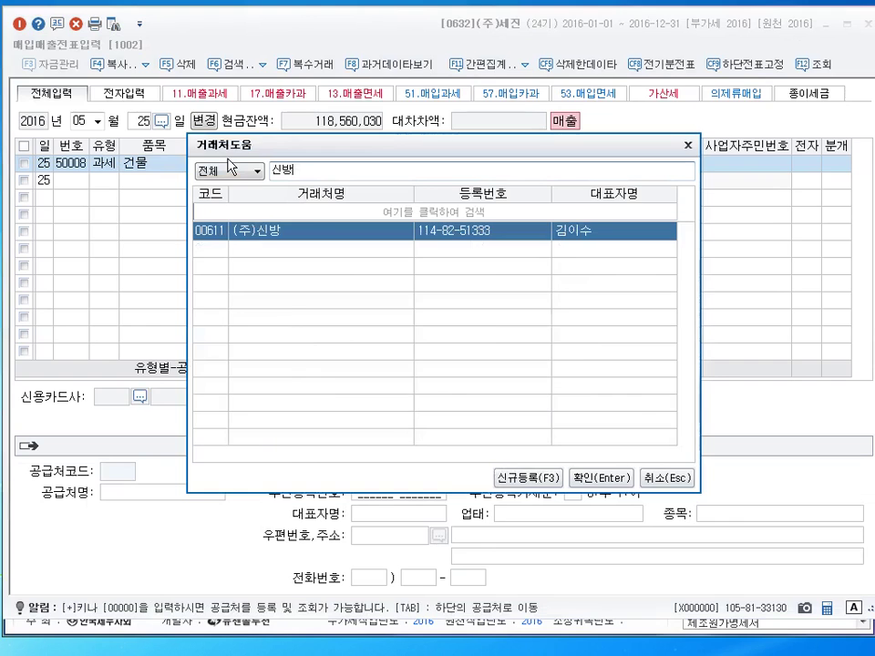
key("Return")
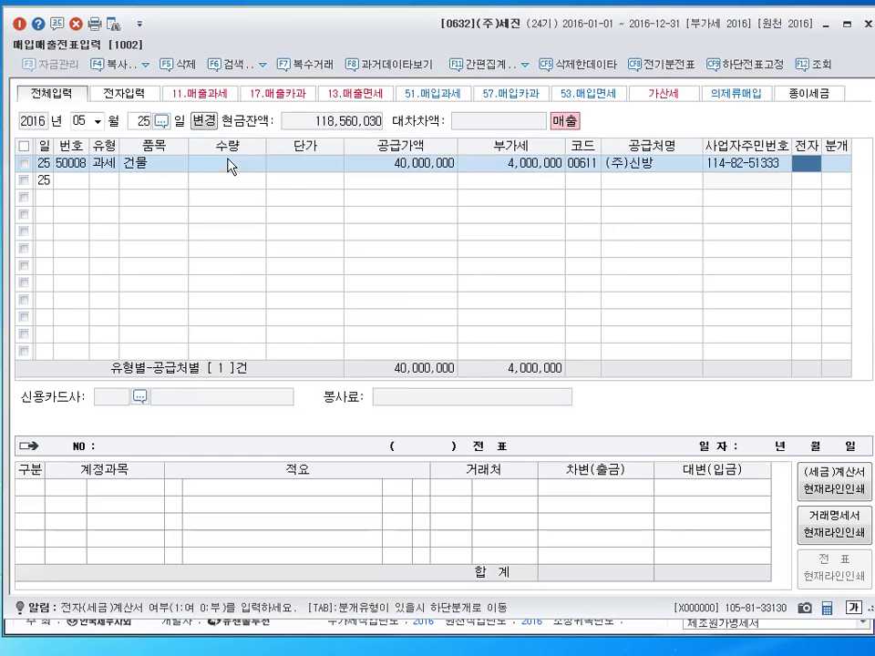
key("1")
key("Return")
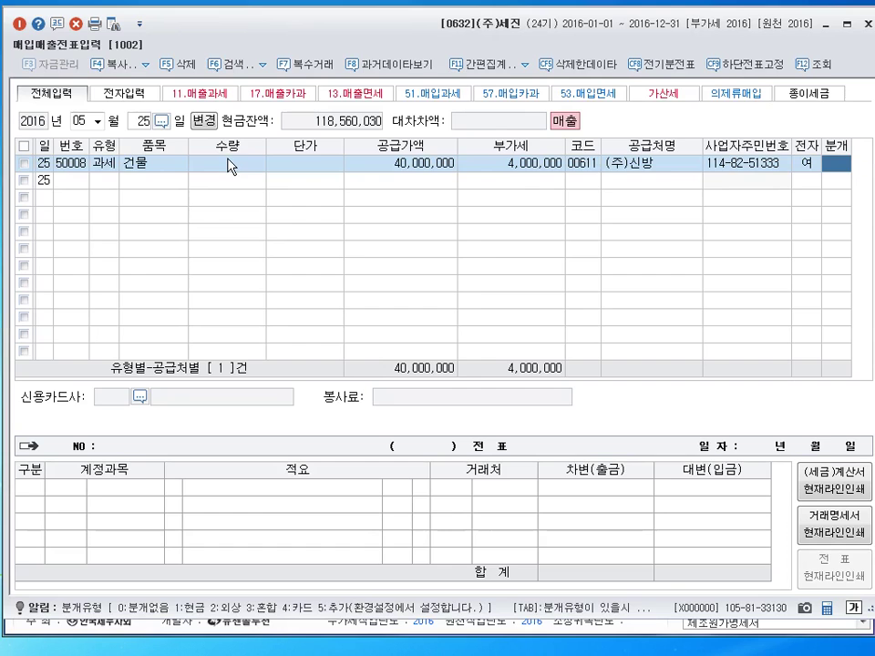
Set the building sale's journal type to 3.혼합 and change its sales credit line to account 0202 건물 for 100,000,000.
type("3")
key("Return")
key("Return")
type("202")
key("Return")
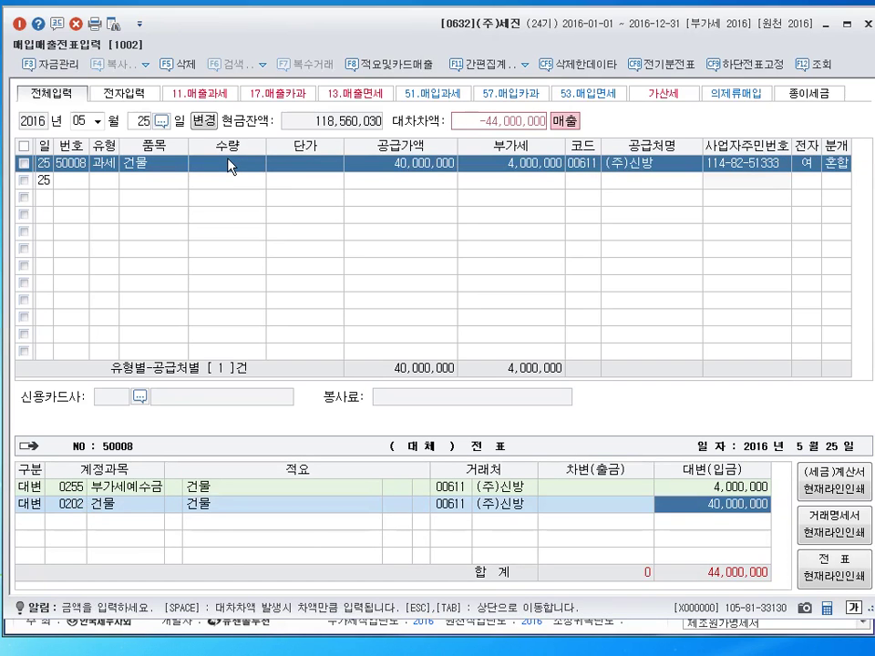
type("100000000")
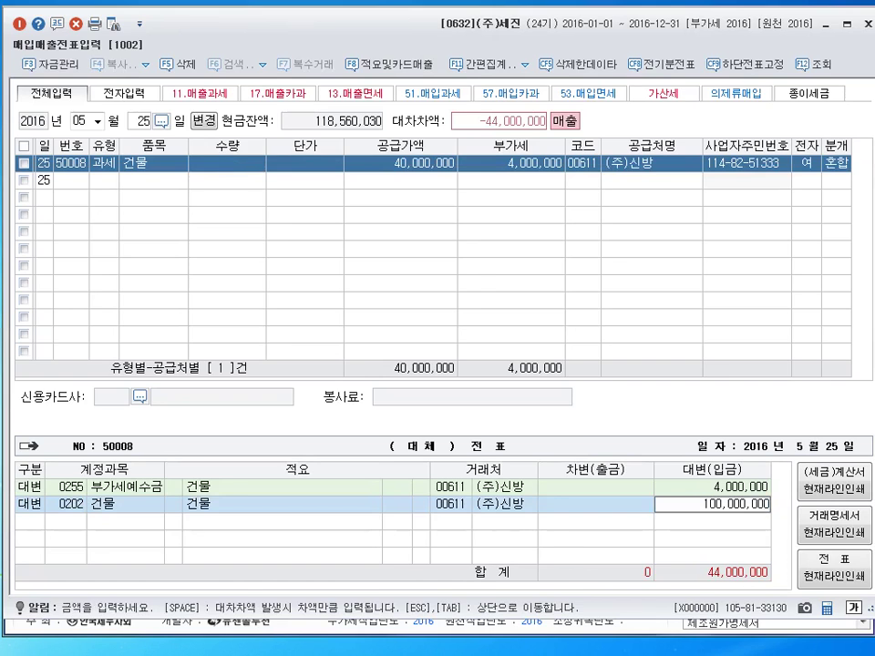
key("Return")
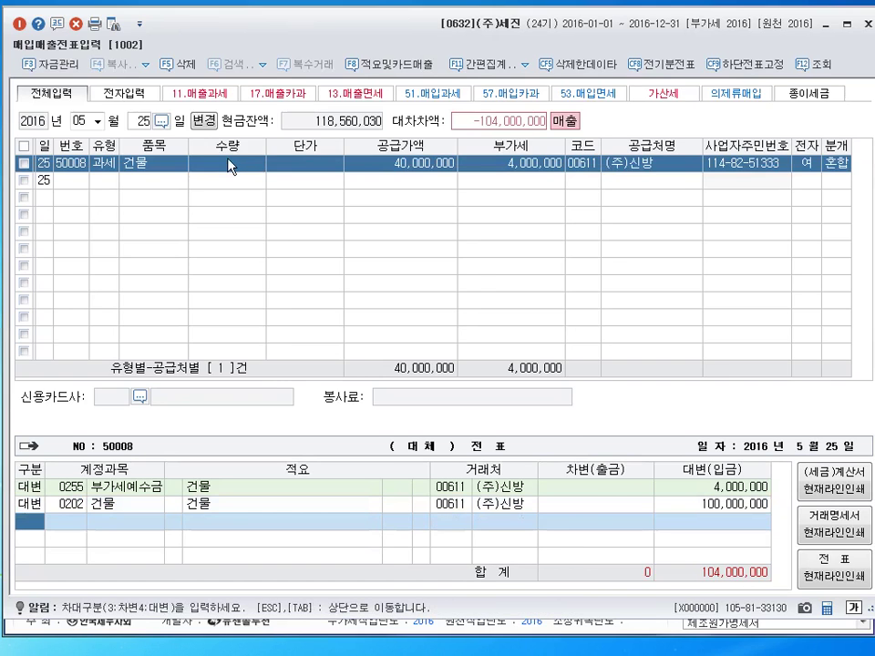
Add a debit line to account 0203 감가상각누계액 for 40,000,000 in the building sale's journal.
type("3")
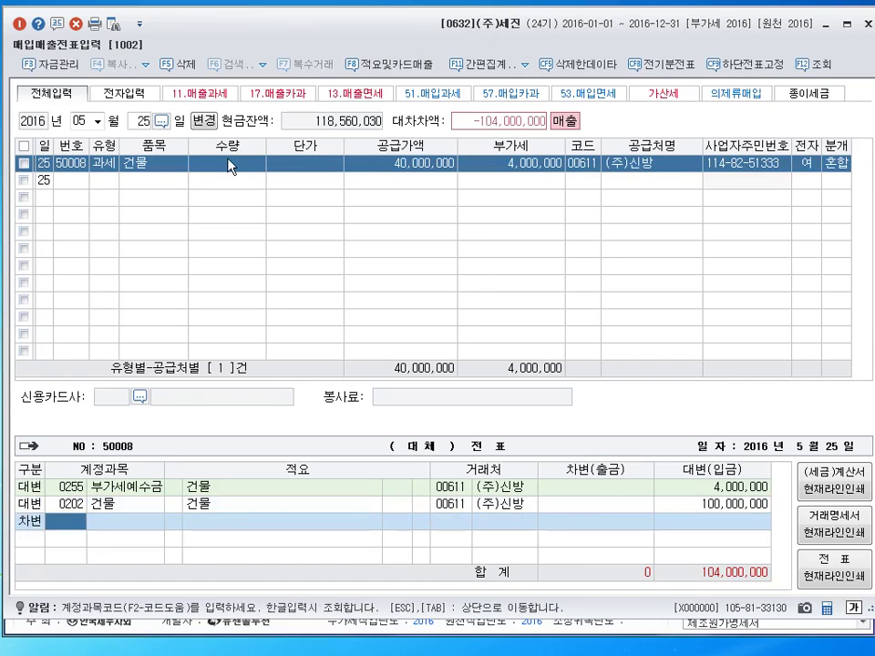
type("0203")
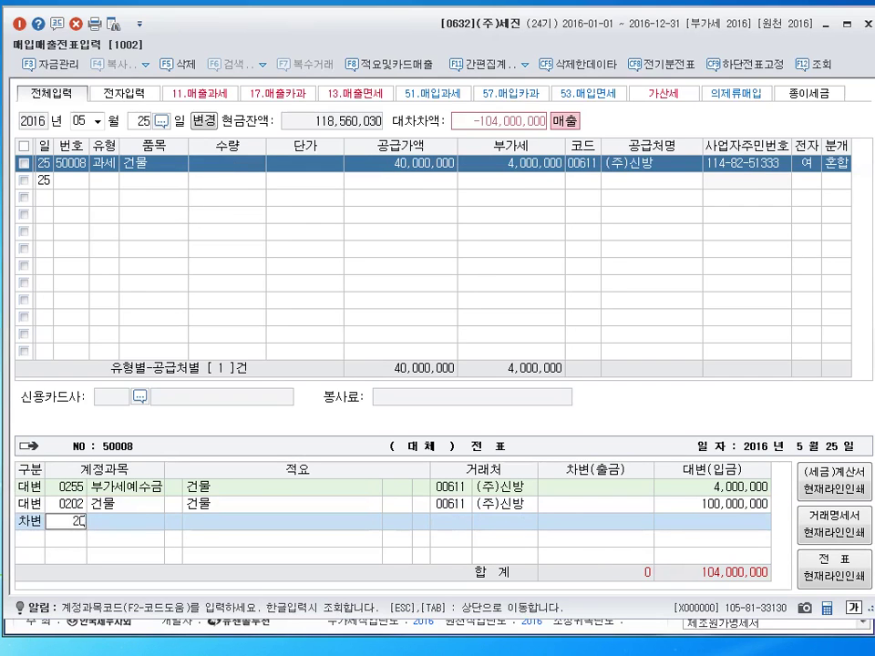
key("Return")
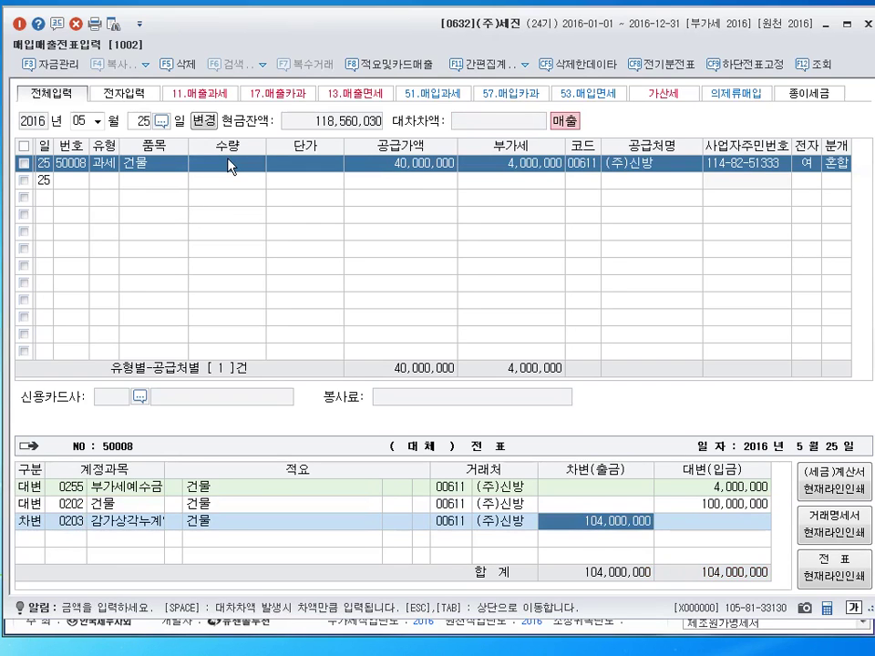
type("40000000")
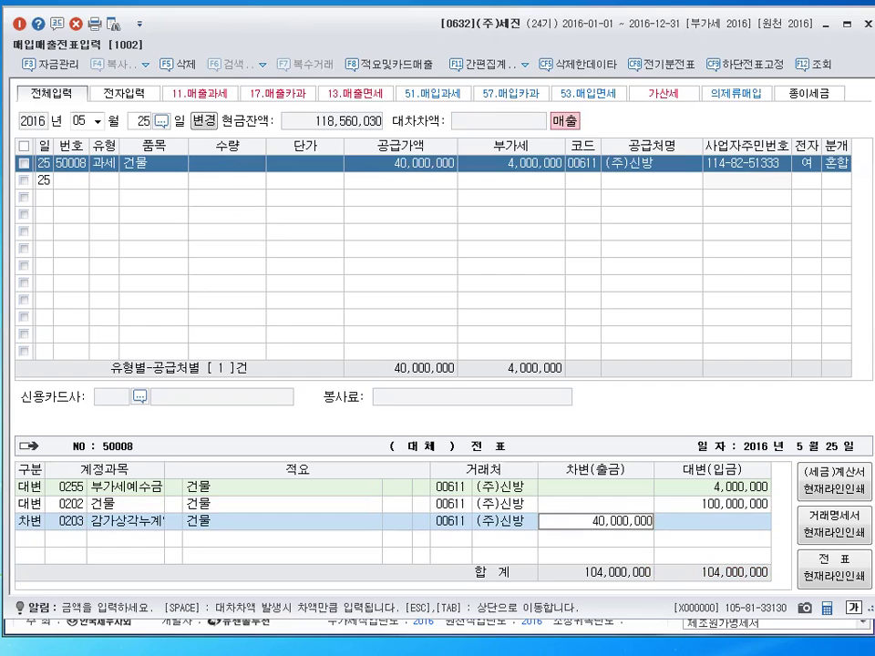
key("Return")
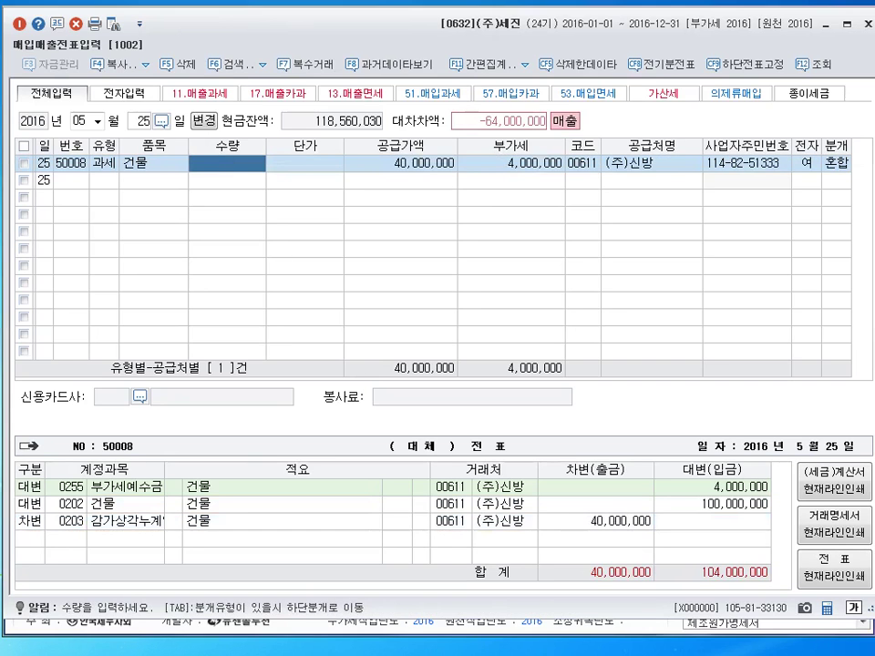
Add a debit line to account 0251 외상매입금 for 30,000,000 with (주)나이스 as its counterparty.
left_click(31, 542)
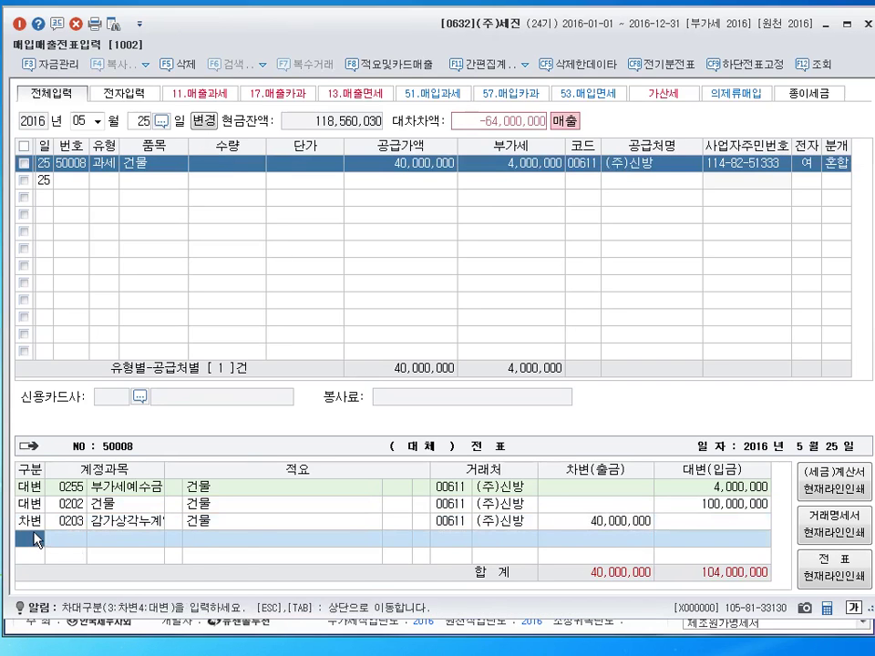
type("3")
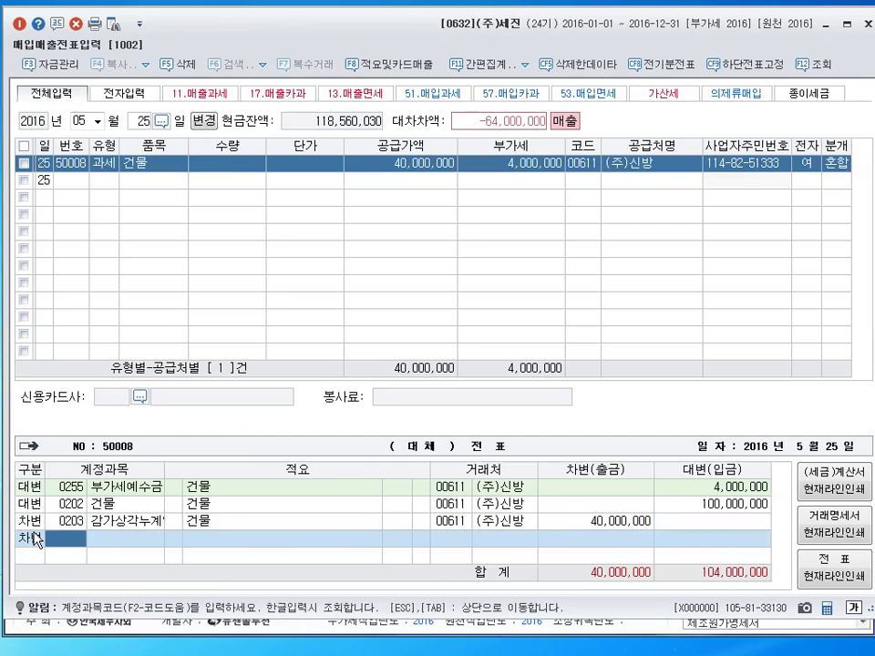
type("251")
key("Return")
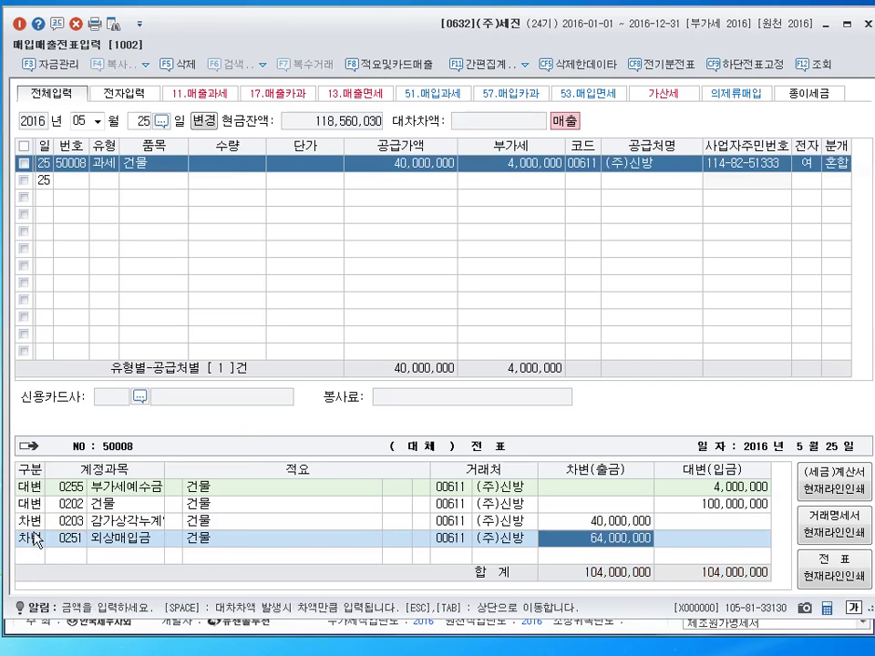
key("shift+Tab")
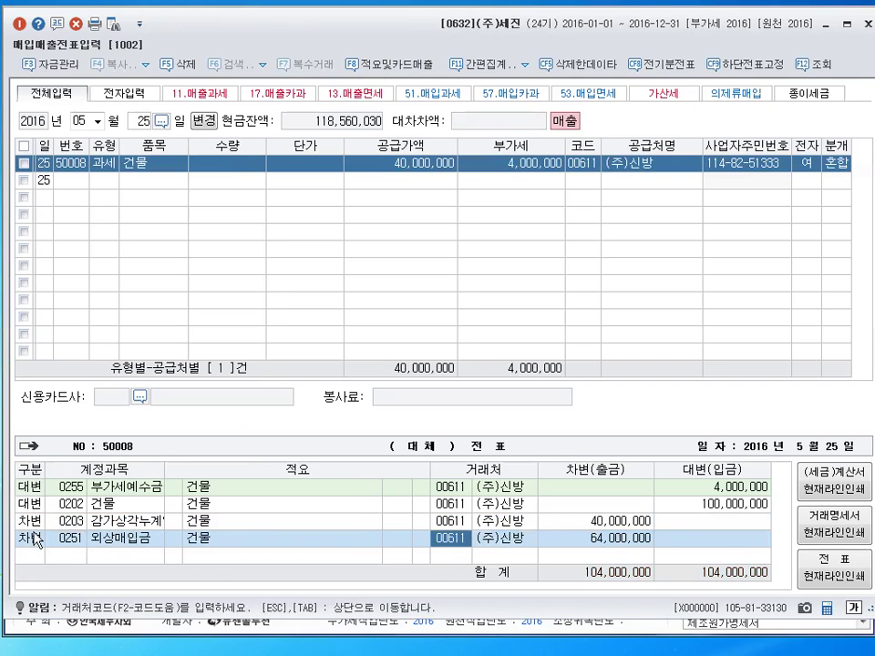
type("나이")
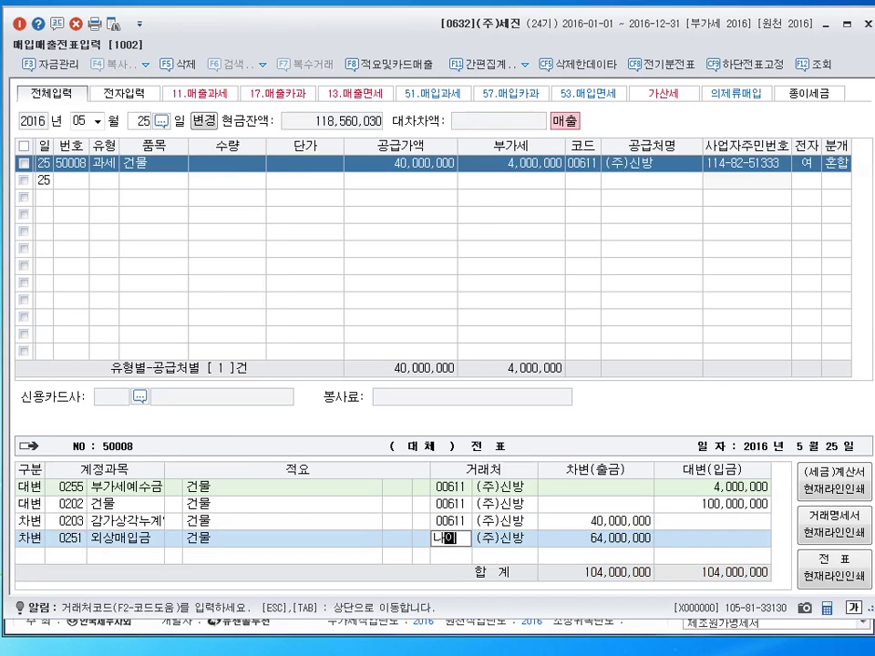
key("Return")
key("Return")
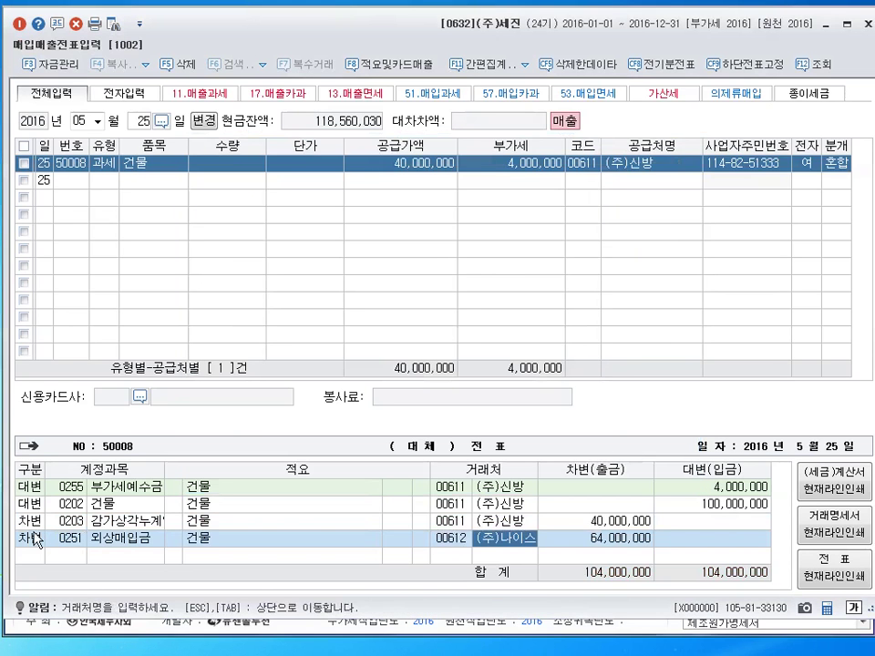
key("Return")
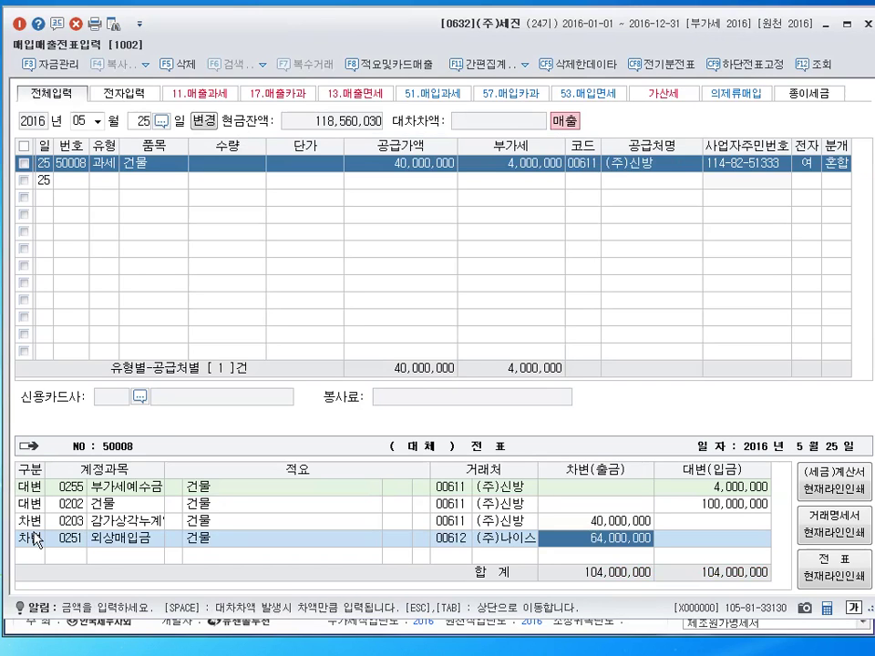
type("30000000")
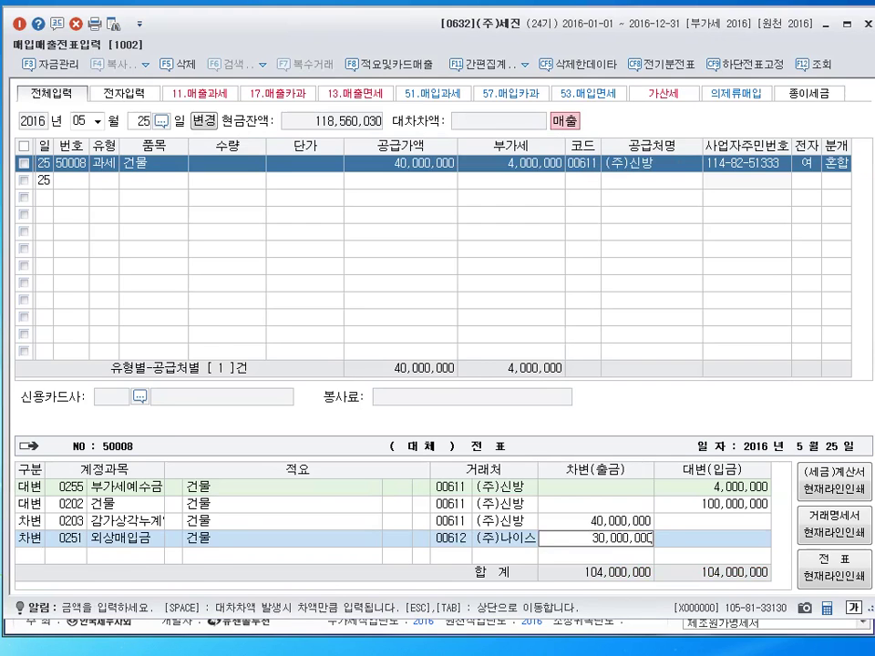
key("Return")
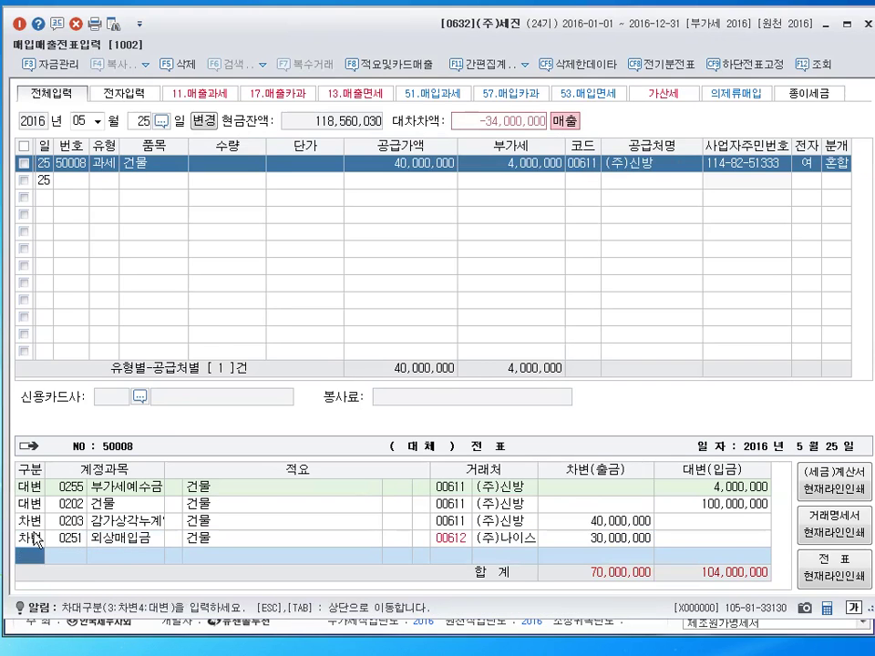
Add a debit line to account 0103 보통예금 for 14,000,000 in the building sale's journal.
type("3")
key("Return")
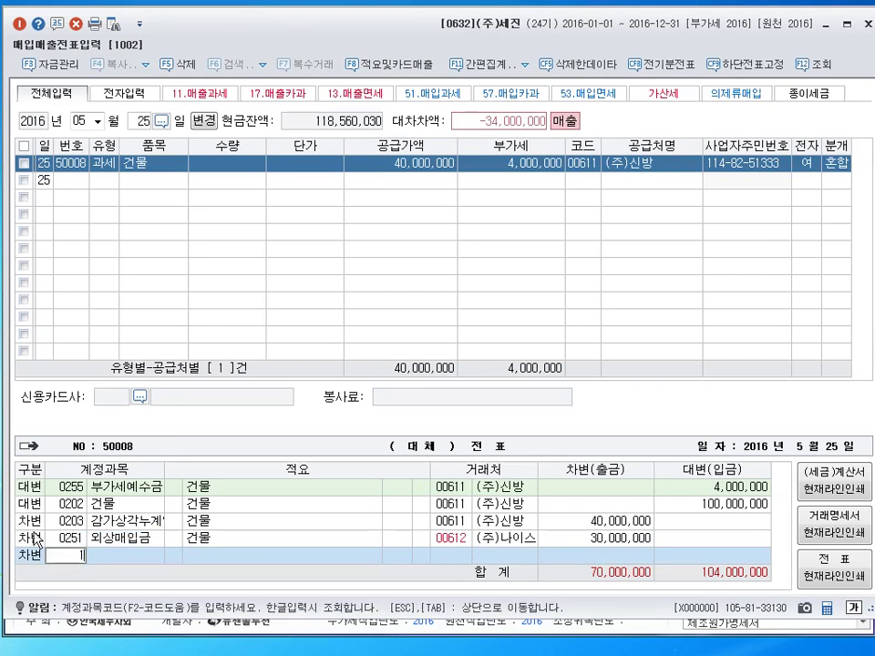
type("0103")
key("Return")
key("Return")
key("Return")
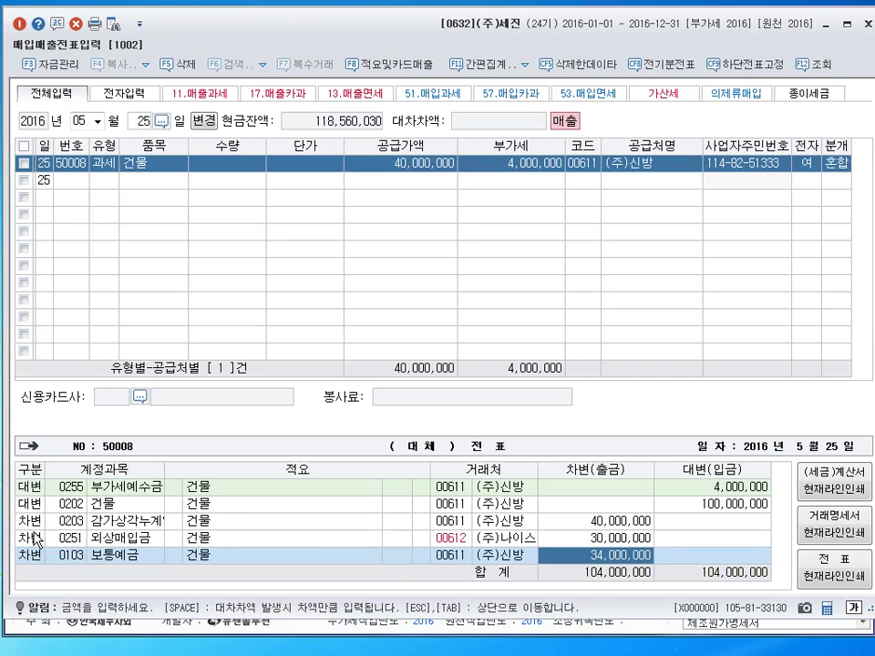
type("14000000")
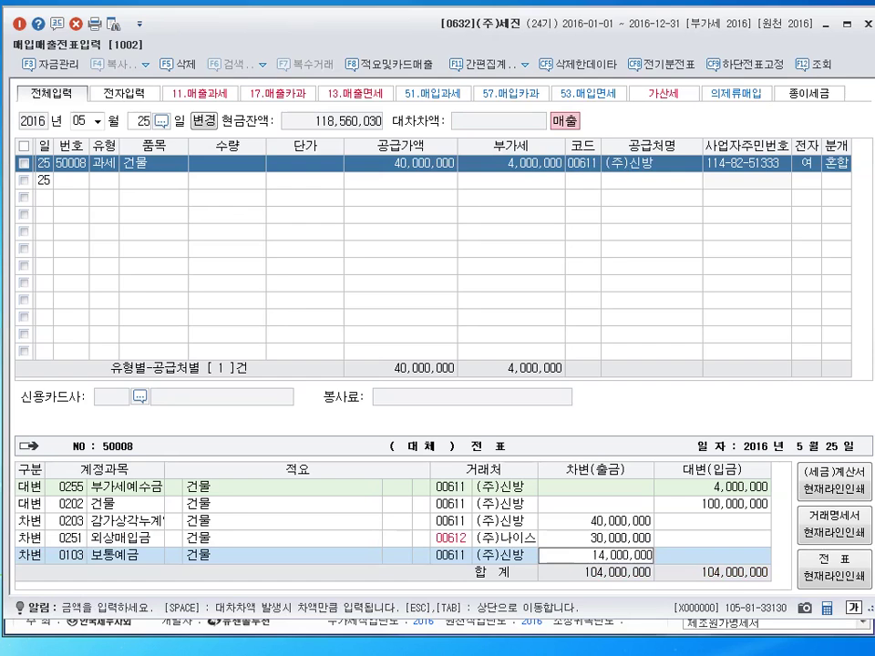
key("Return")
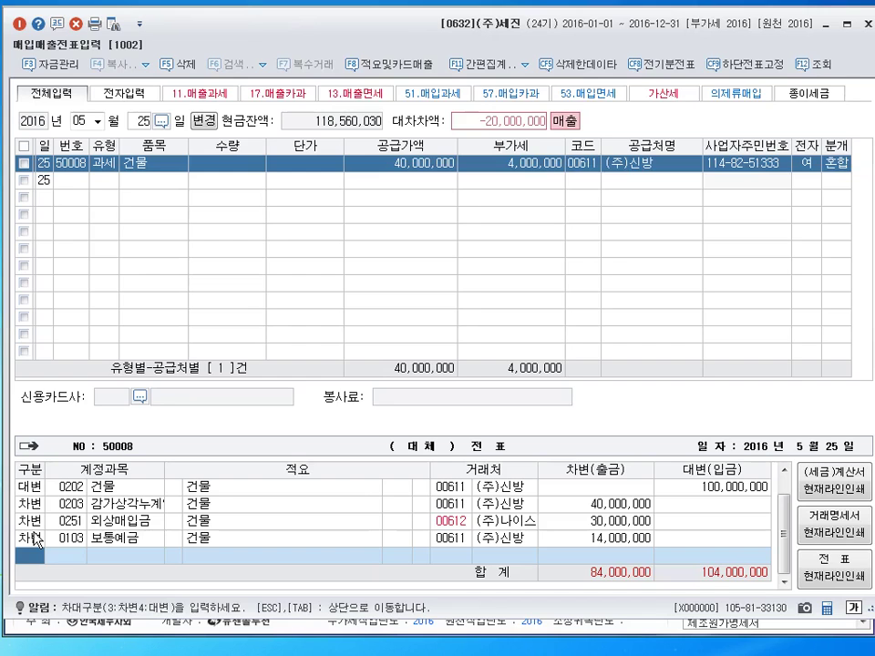
Add a debit line to account 0970 for the remaining 20,000,000 and widen the journal's 계정과목 column.
type("3")
key("Return")
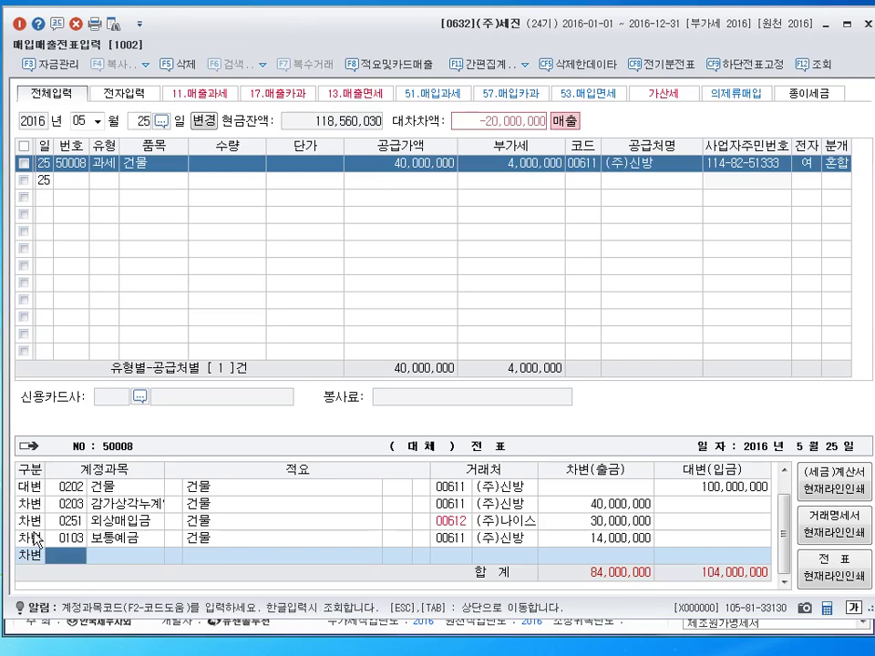
type("970")
key("Return")
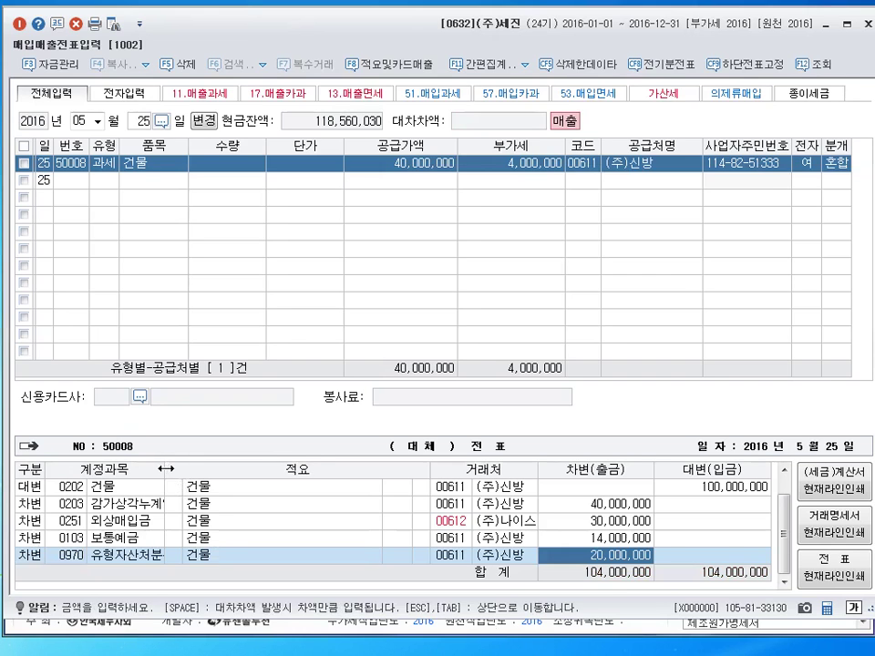
left_click_drag(165, 468, 189, 470)
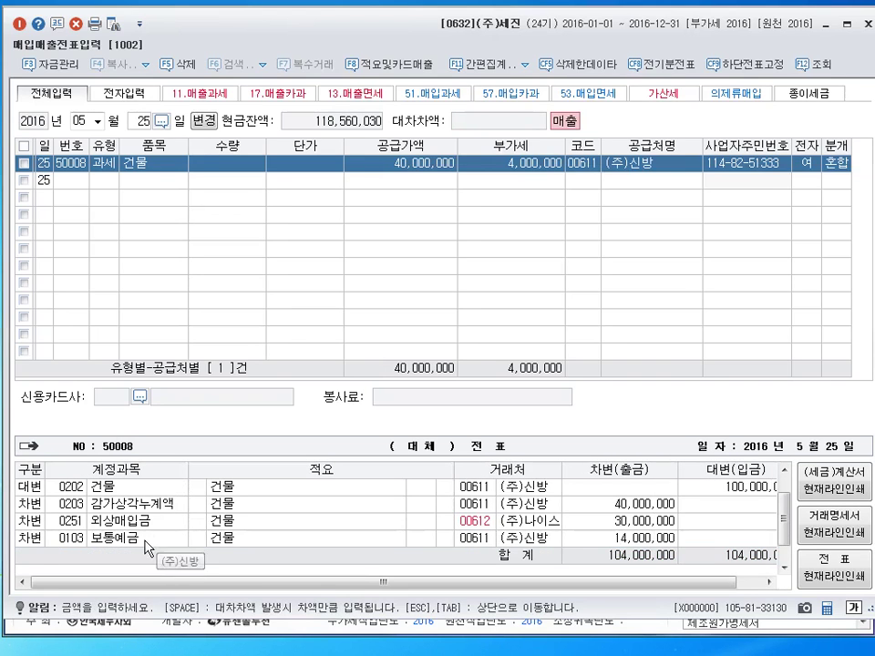
scroll(146, 547, "down", 1)
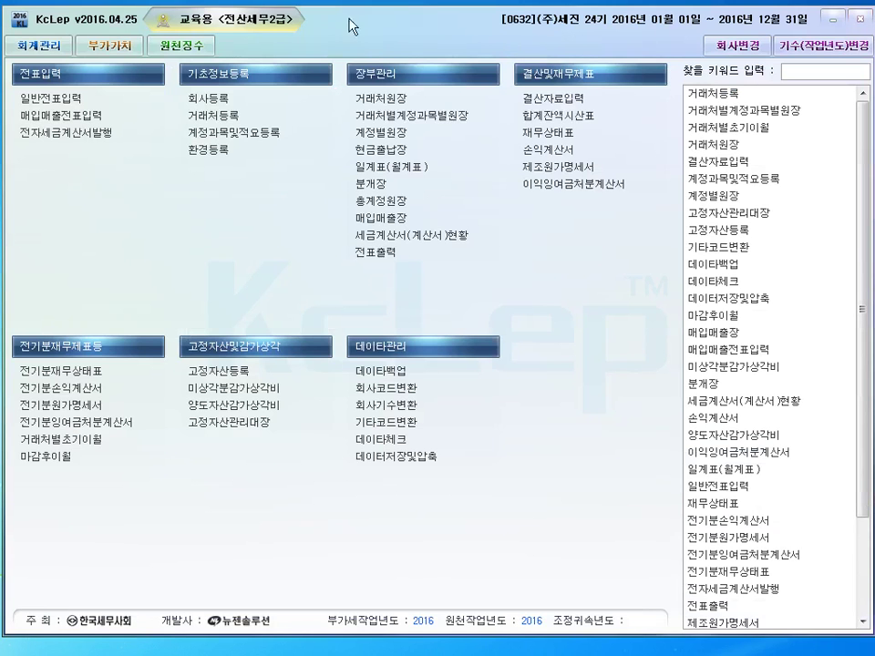
Close the voucher entry and open the VAT form 의제매입세액공제신고서 for October to December 2016.
key("Escape")
left_click(110, 47)
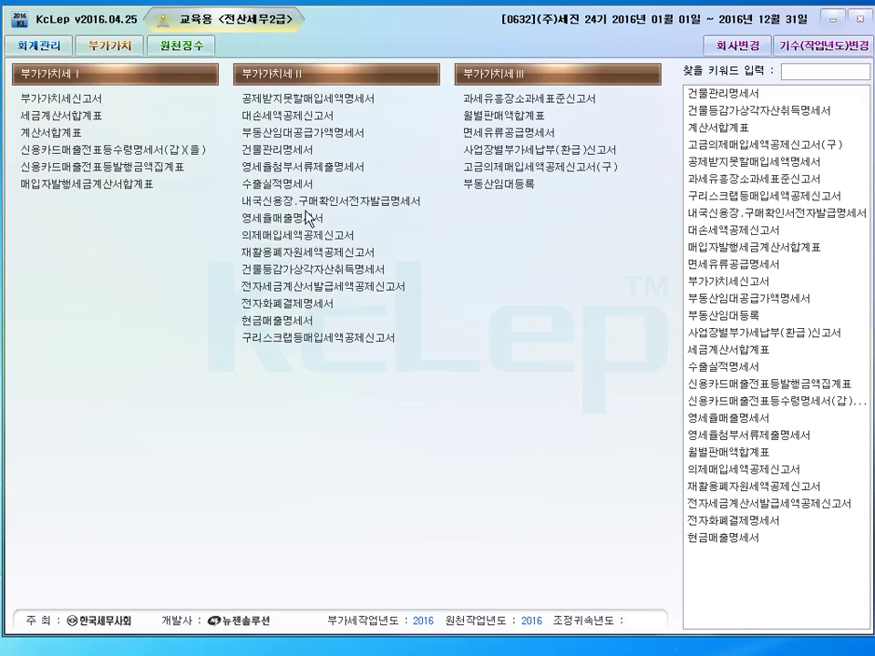
left_click(291, 234)
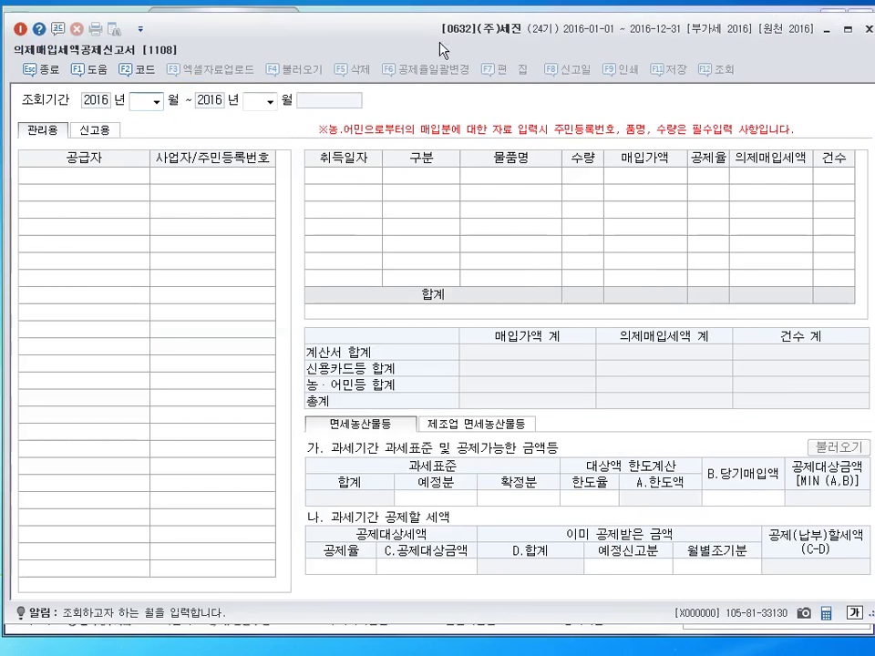
type("1012")
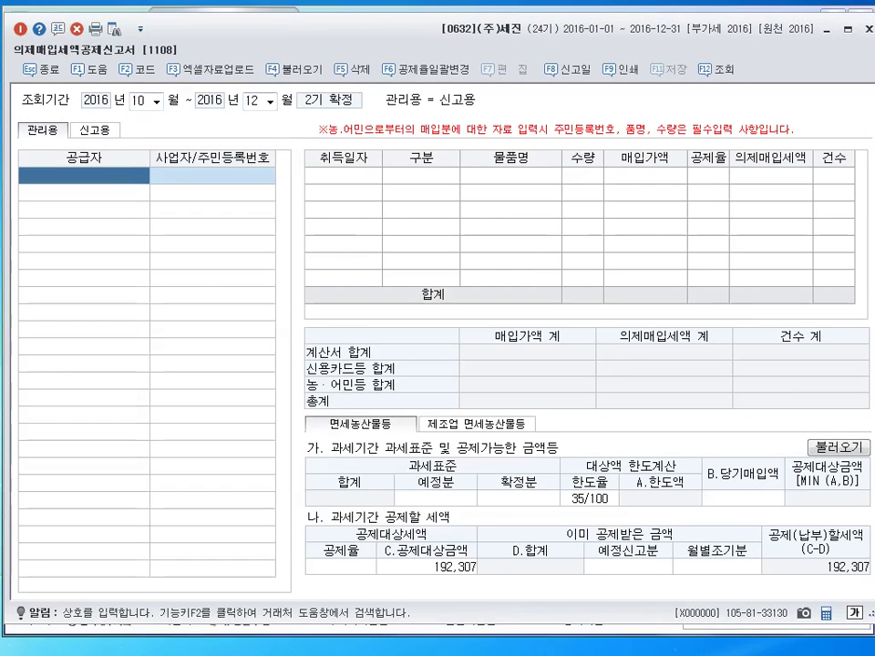
Look up the vendor 한우 and add it as the first supplier of the deduction report.
key("F2")
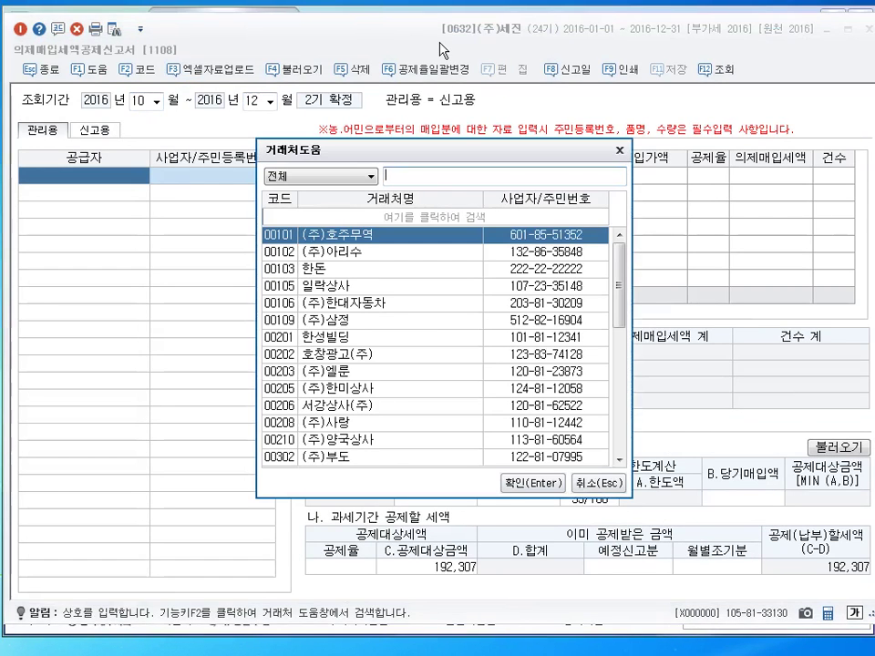
type("한우")
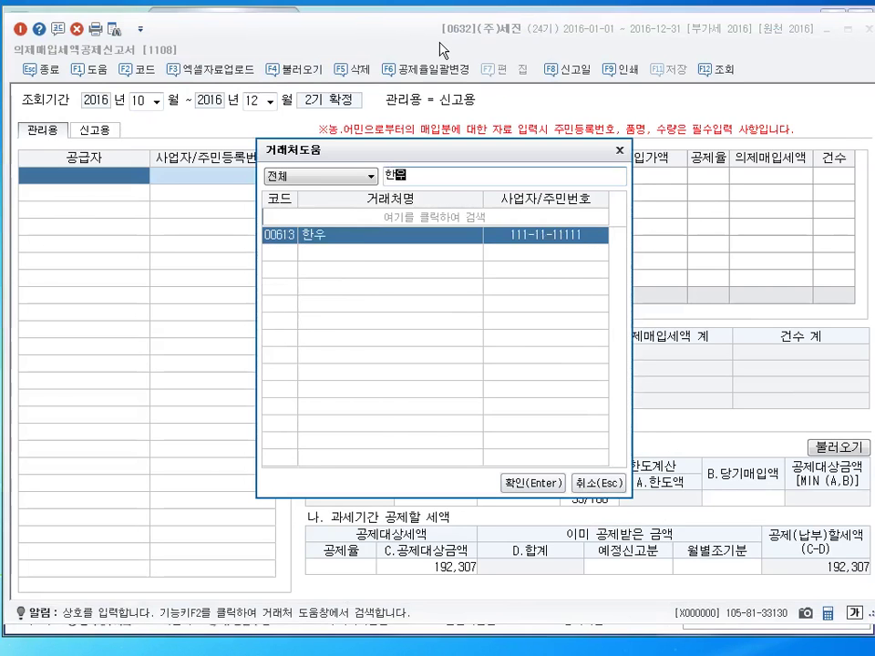
key("Return")
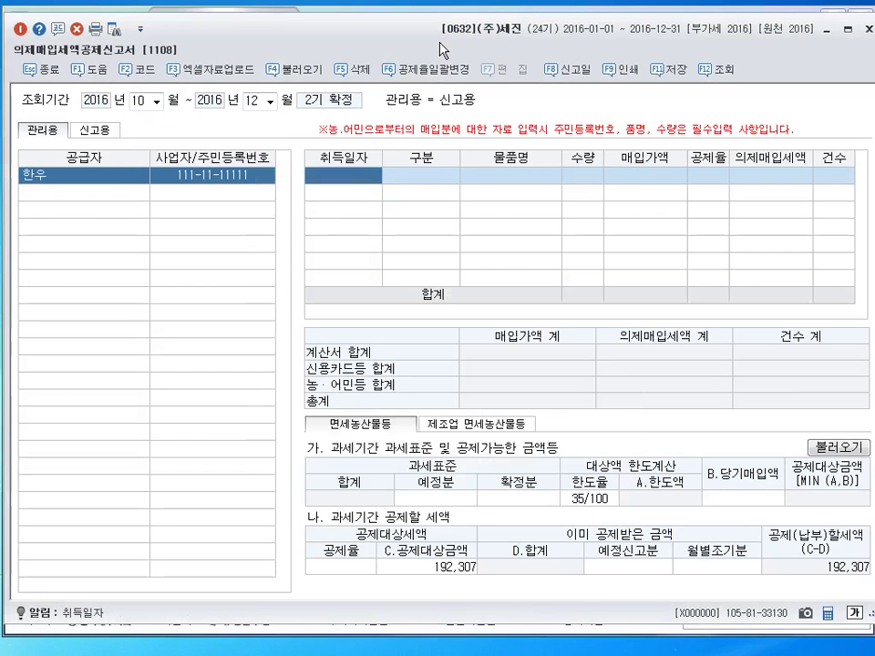
Start 한우's purchase line with acquisition date 2016-10-05 and evidence type 1.계산서.
type("2016-")
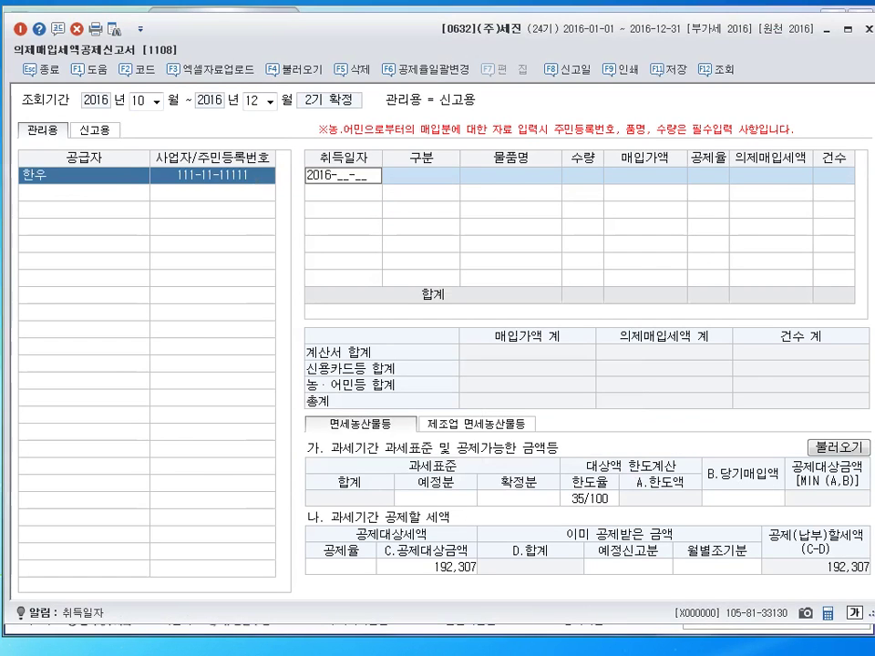
type("10-05")
key("Return")
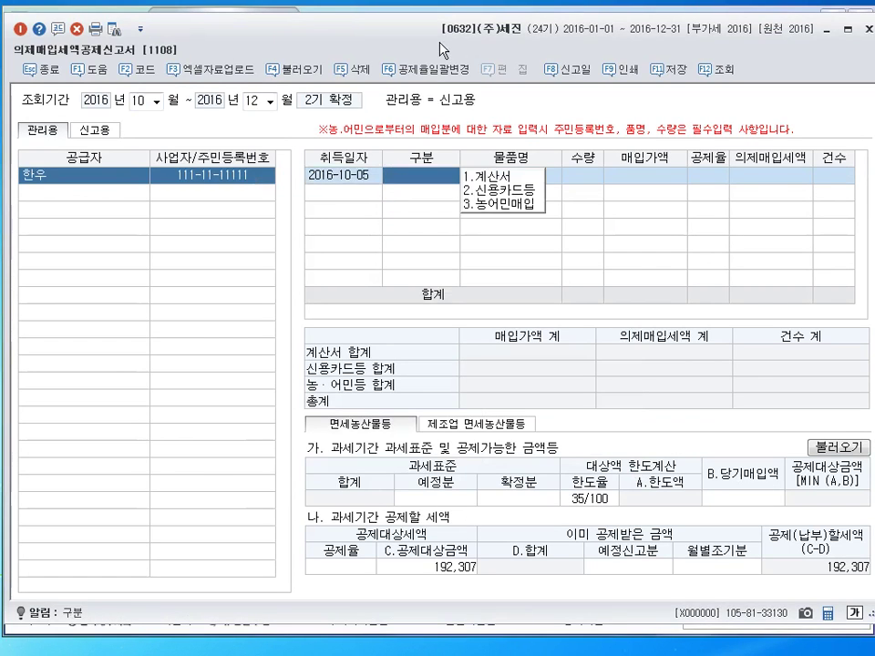
key("1")
key("Return")
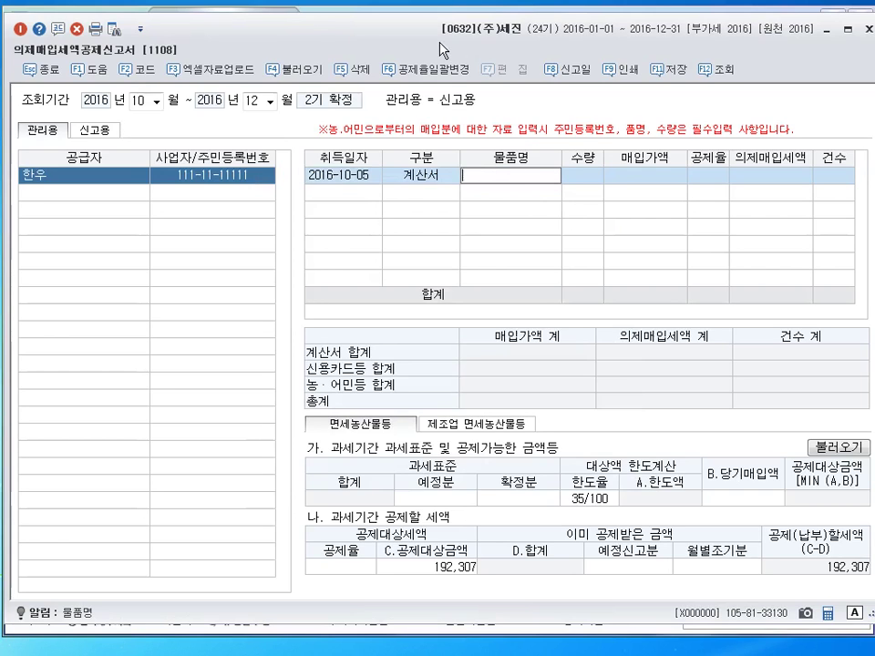
Complete 한우's purchase line with item 소고기, quantity 100, purchase amount 5,000,000 and deduction rate 4/104.
type("속")
type("고기")
key("Return")
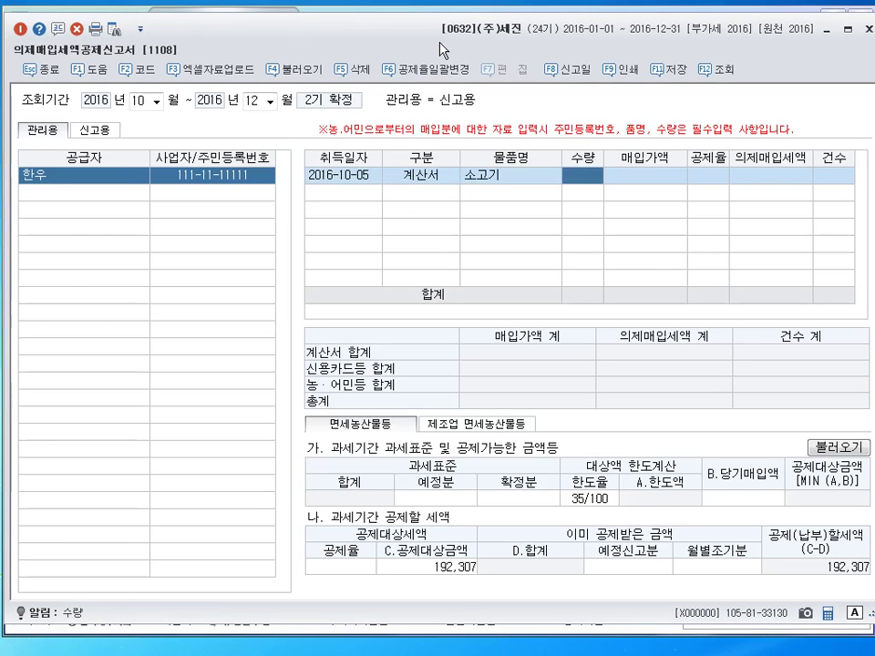
type("100")
key("Return")
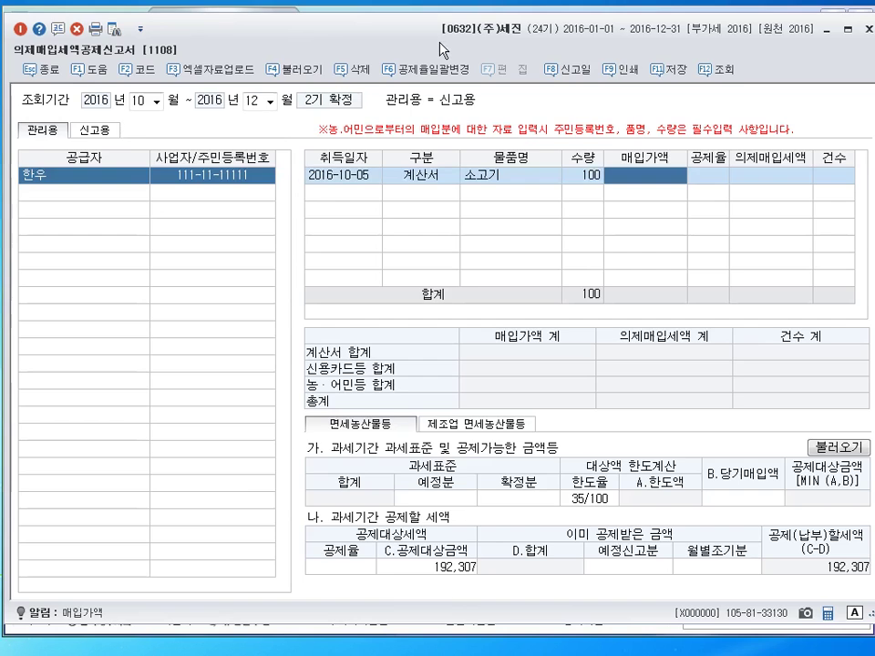
type("5000000")
key("Return")
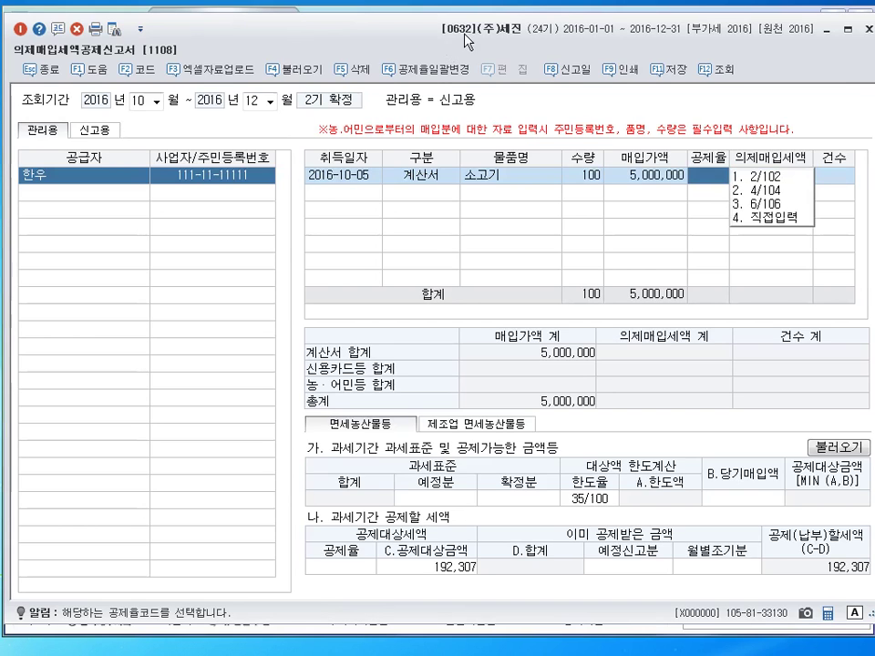
left_click(761, 191)
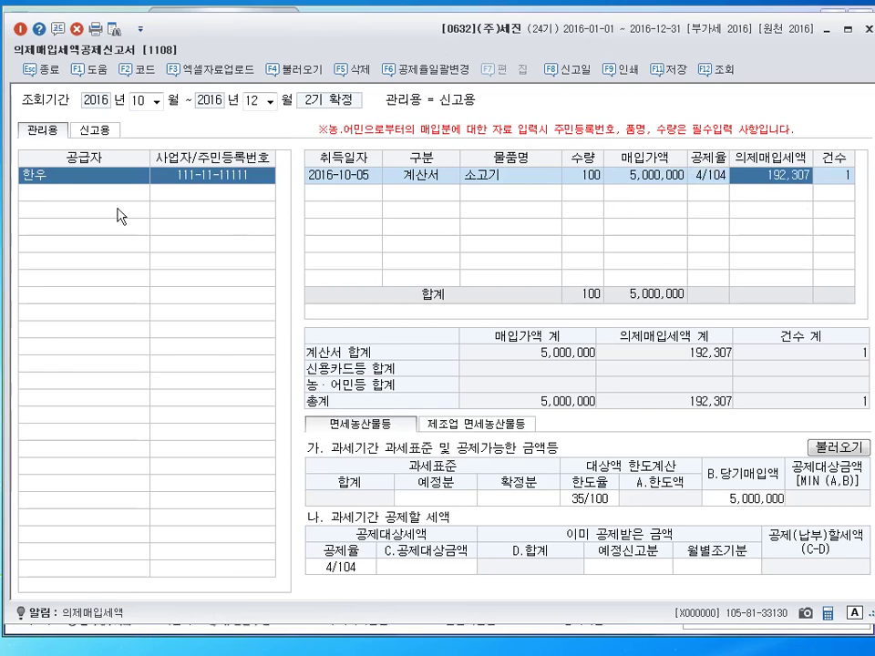
Look up the vendor 한돈 and add it as the second supplier of the deduction report.
left_click(82, 193)
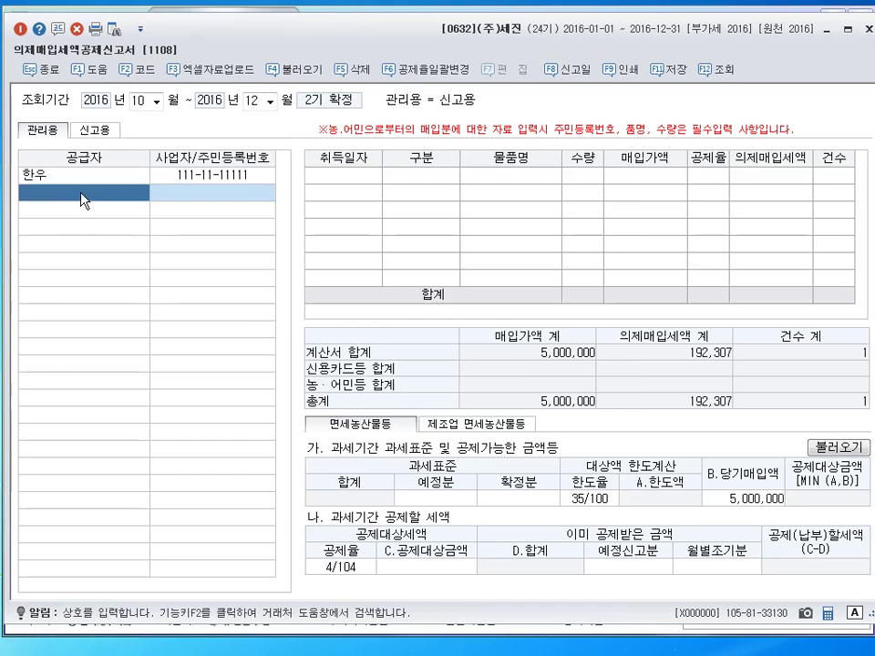
key("F2")
type("한돈")
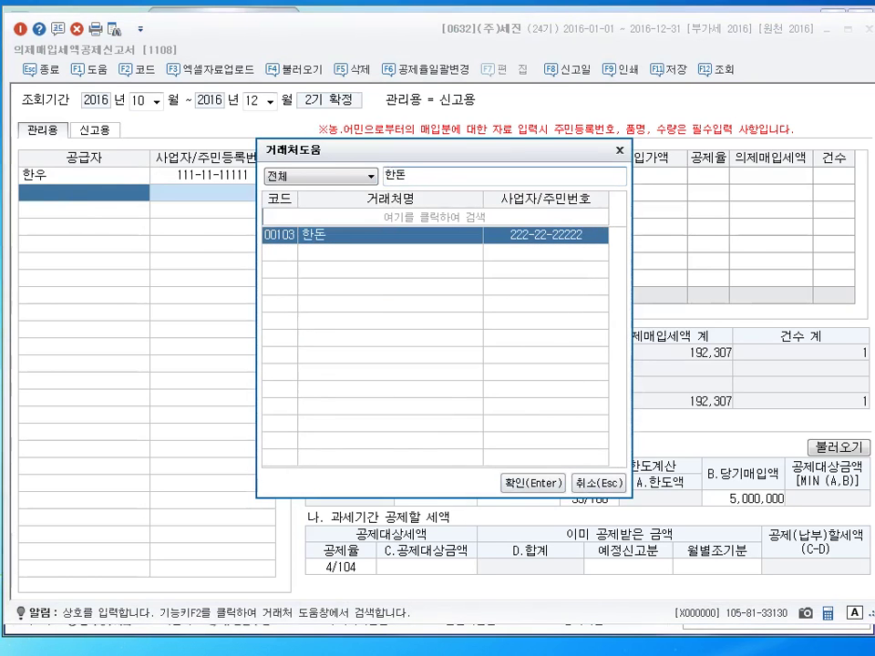
key("Return")
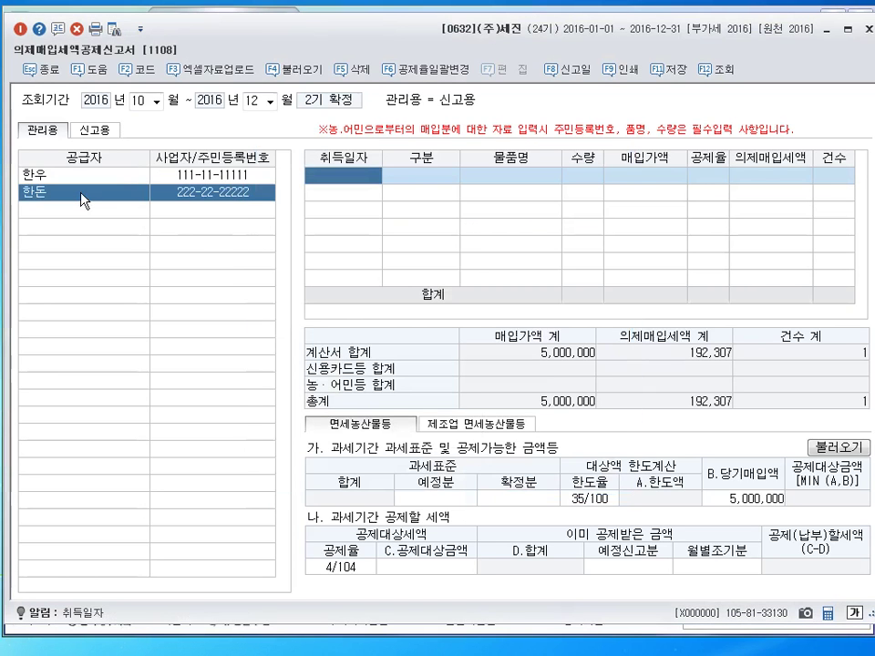
Start 한돈's purchase line with acquisition date 2016-11-07 and evidence type 2.신용카드등.
type("201")
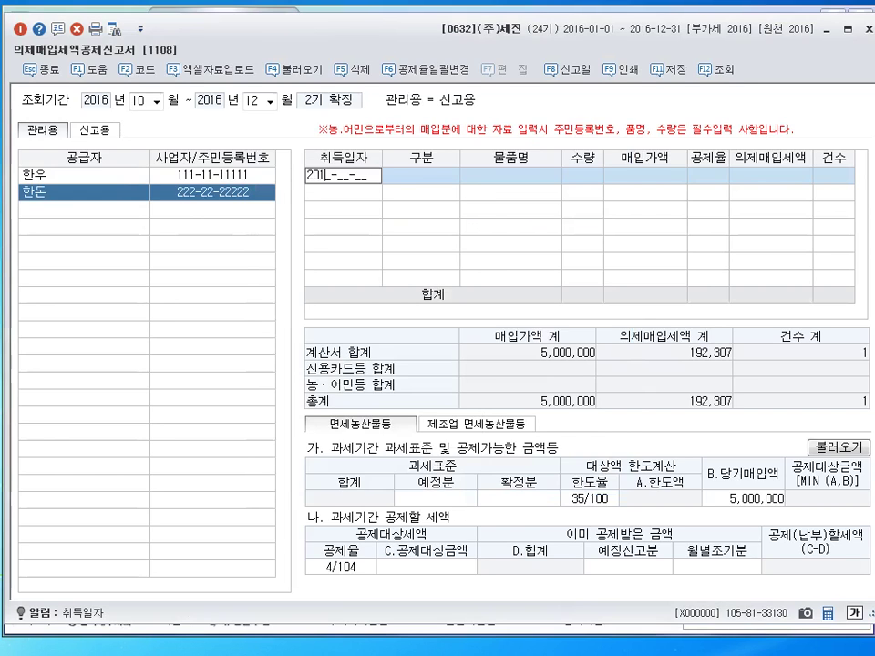
type("6-11-07")
key("Return")
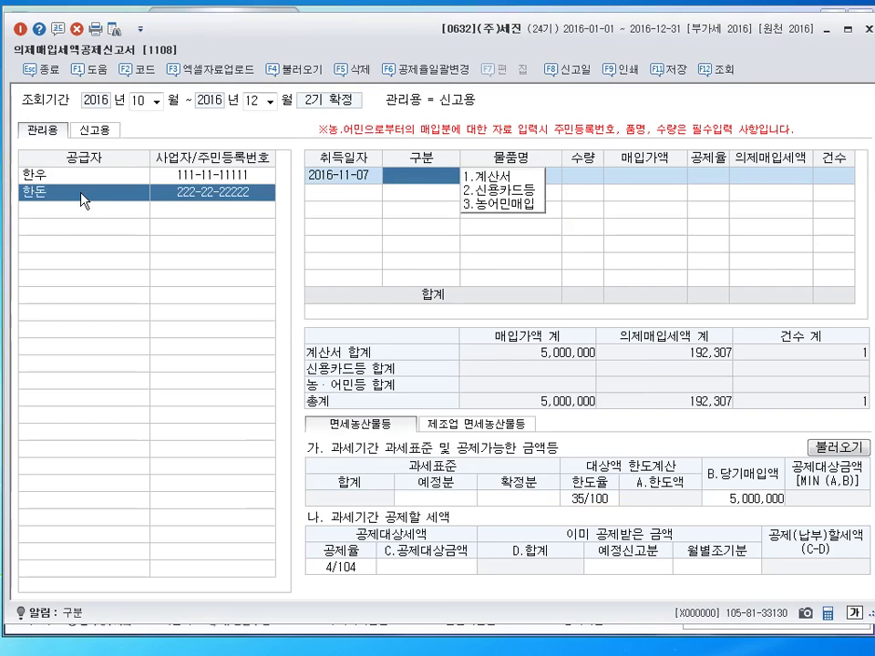
key("2")
key("Return")
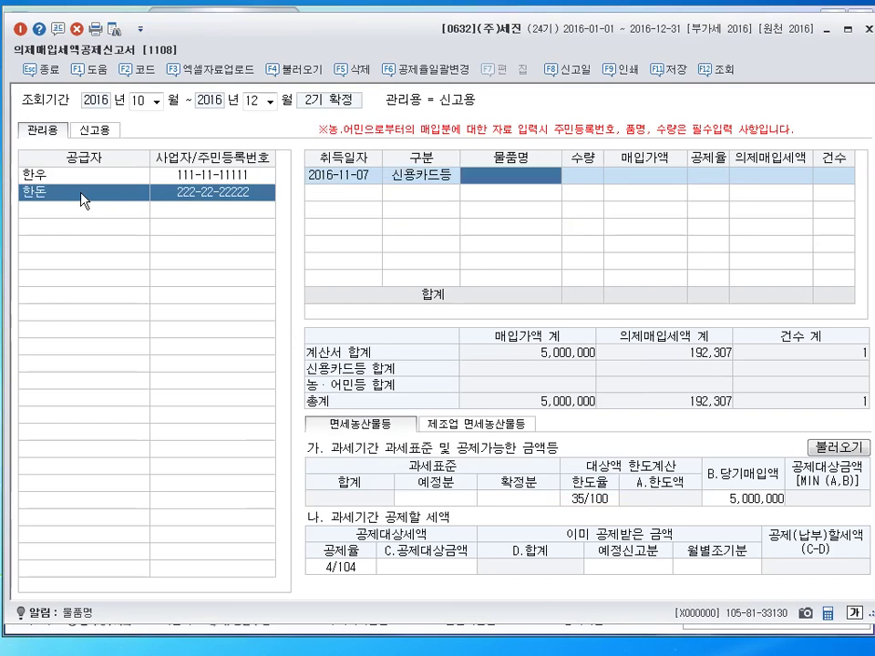
Complete 한돈's purchase line with item 돼지고기, quantity 200, purchase amount 4,000,000 and deduction rate 4/104.
type("돼지고기")
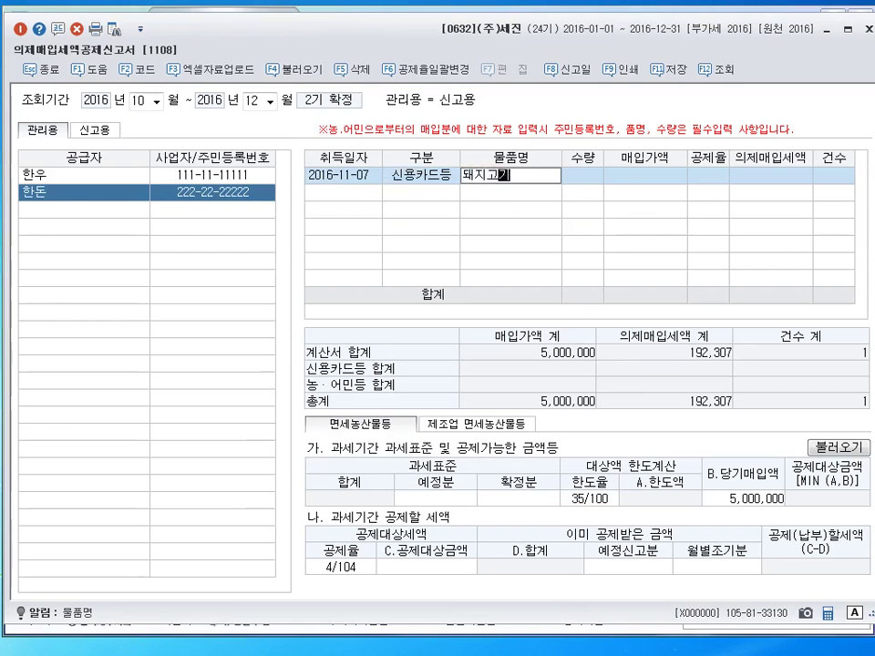
key("Return")
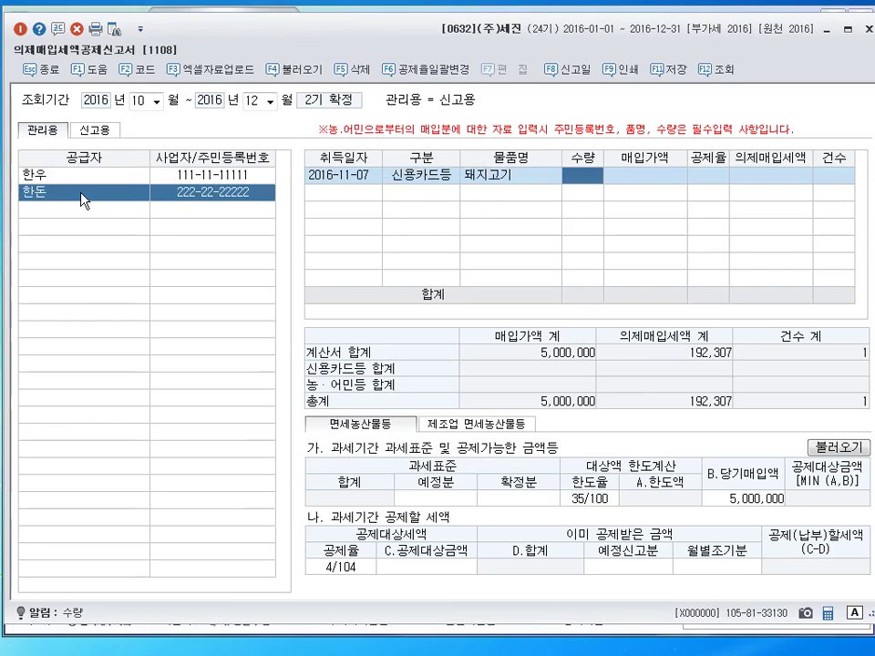
type("200")
key("Return")
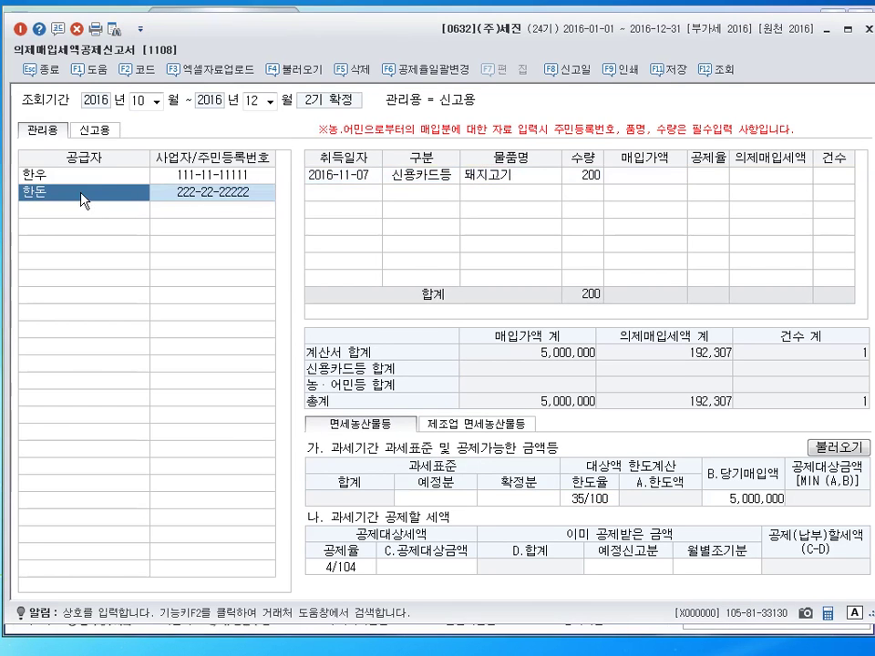
left_click(648, 185)
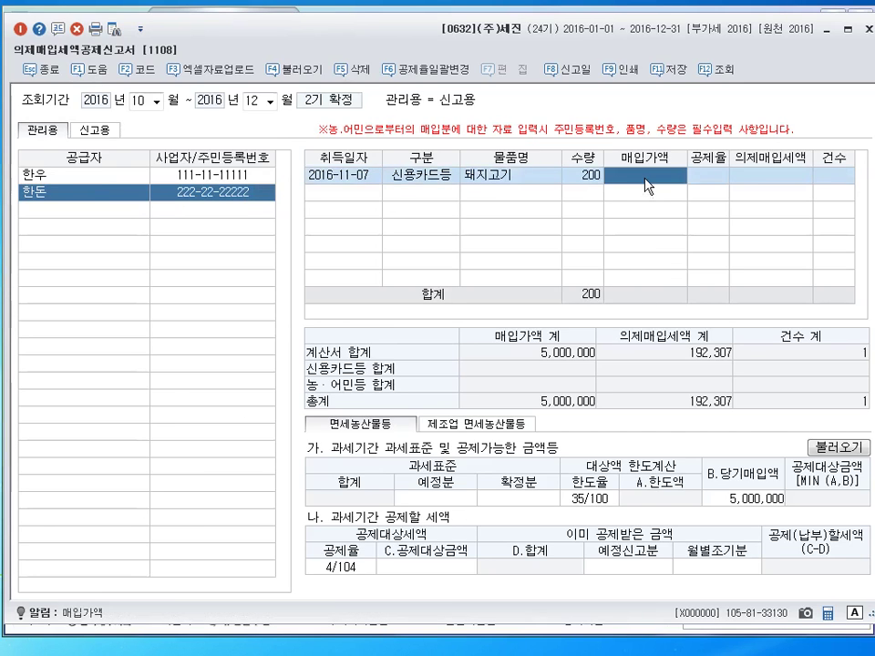
type("4000000")
key("Return")
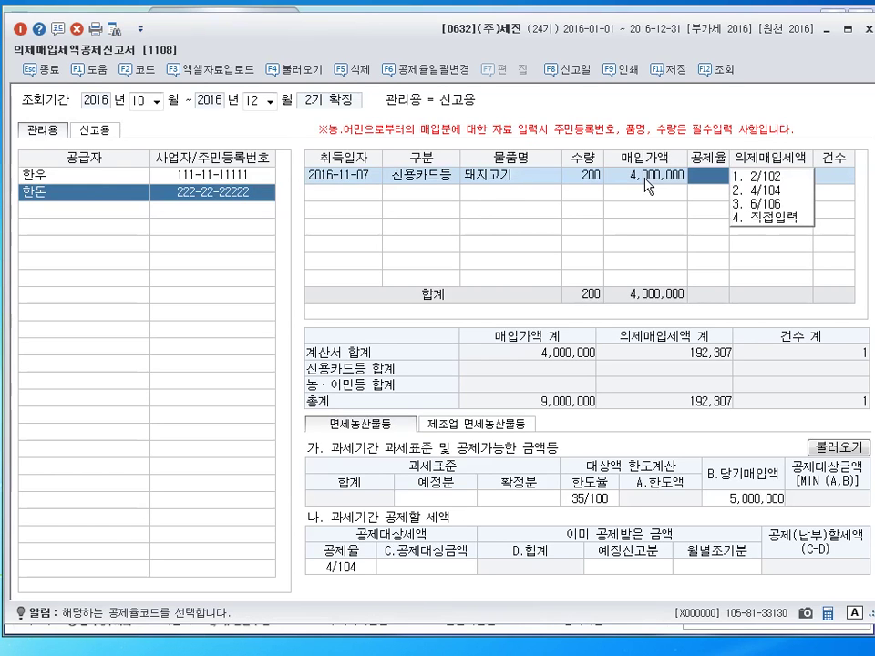
type("2")
key("Return")
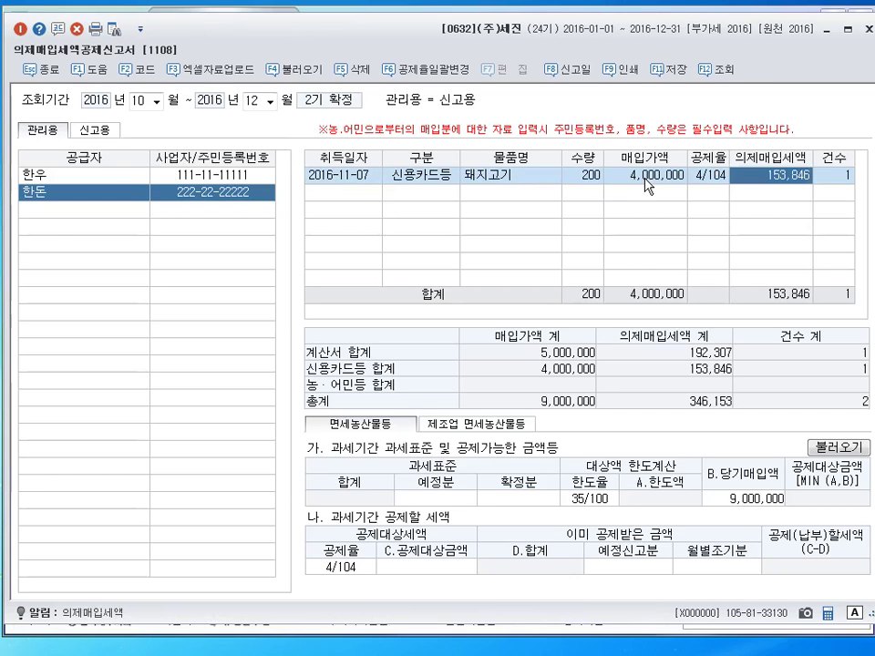
key("Return")
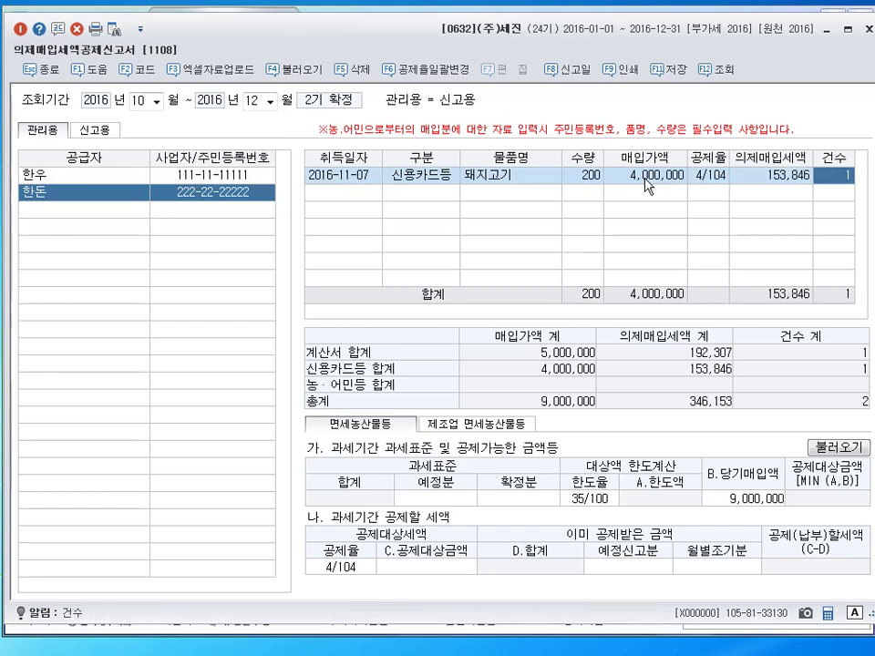
Compare the purchase lines entered for the suppliers 한우 and 한돈.
left_click(122, 176)
left_click(124, 192)
left_click(125, 177)
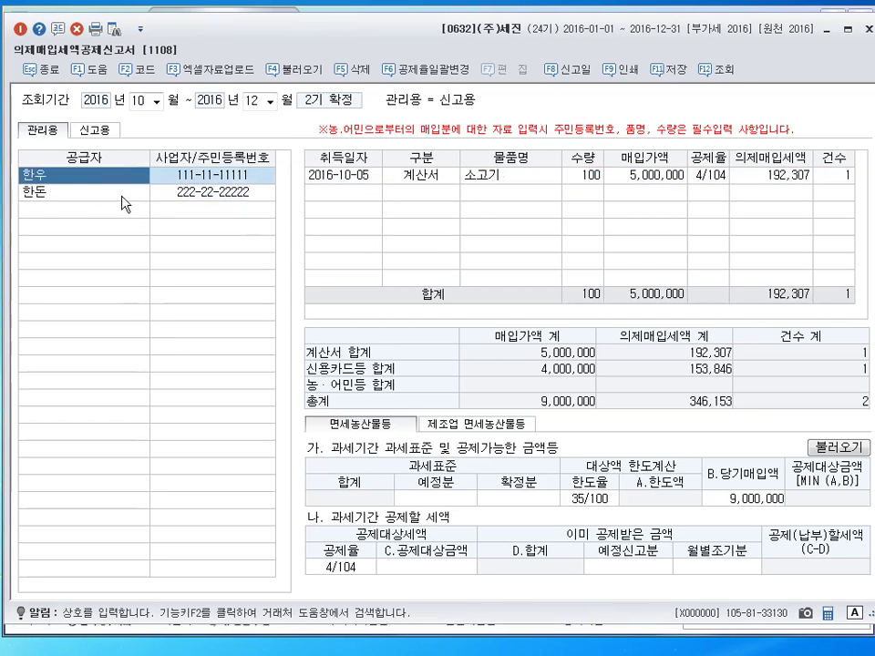
left_click(125, 193)
left_click(126, 175)
left_click(125, 188)
left_click(127, 176)
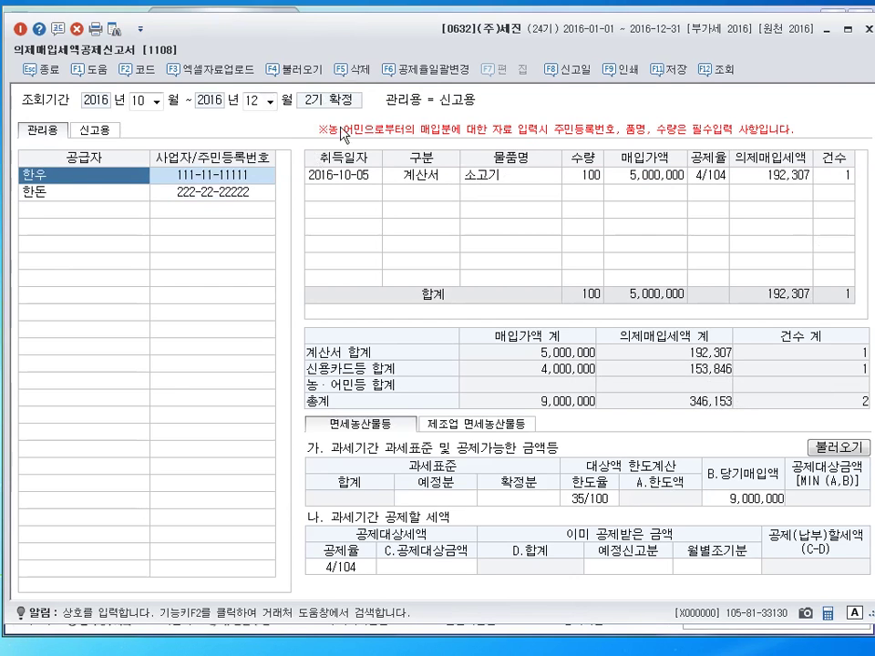
Enter the 과세표준 amounts: 14,000,000 for 예정분 and 15,500,000 for 확정분.
left_click(435, 498)
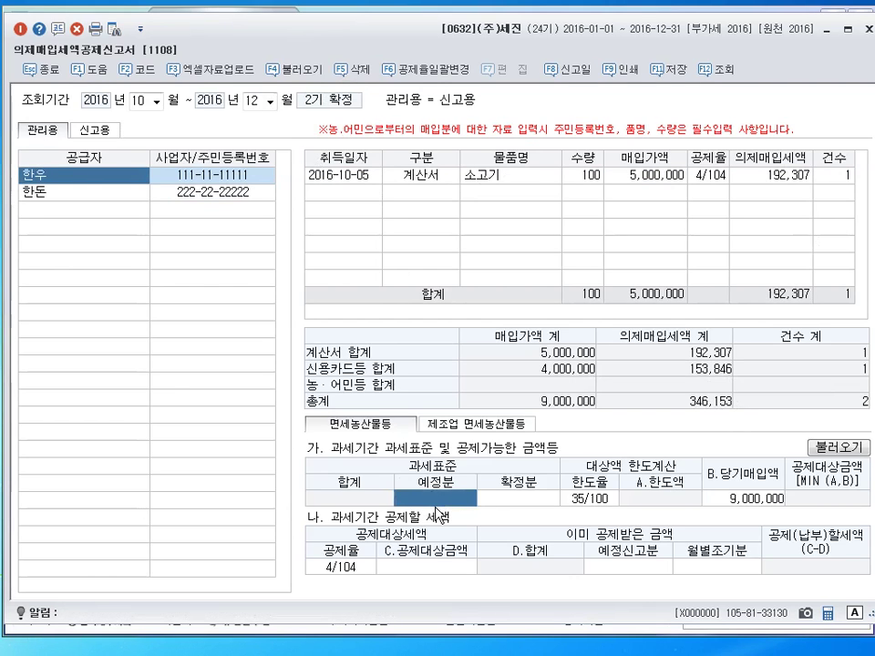
type("14000000")
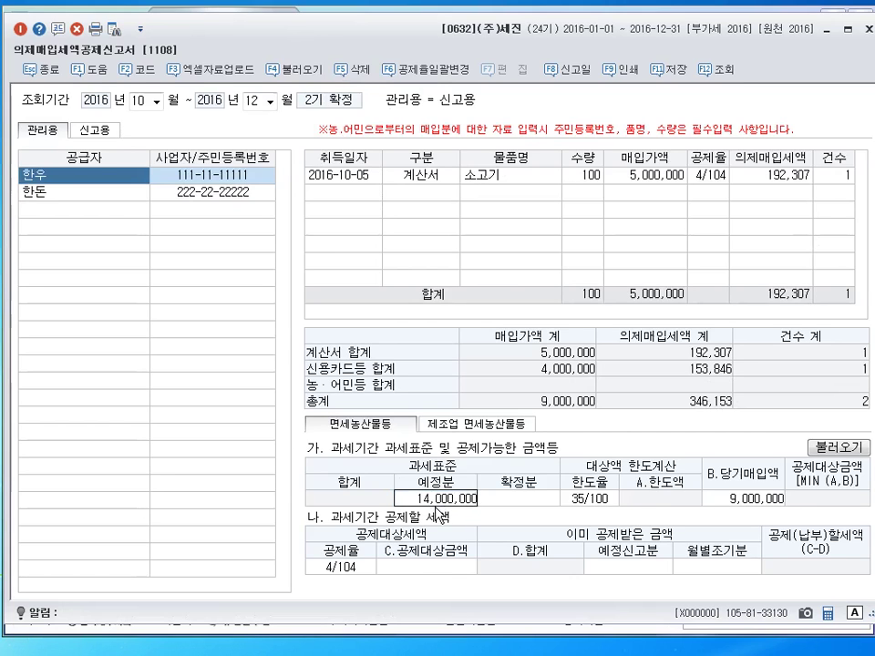
key("Return")
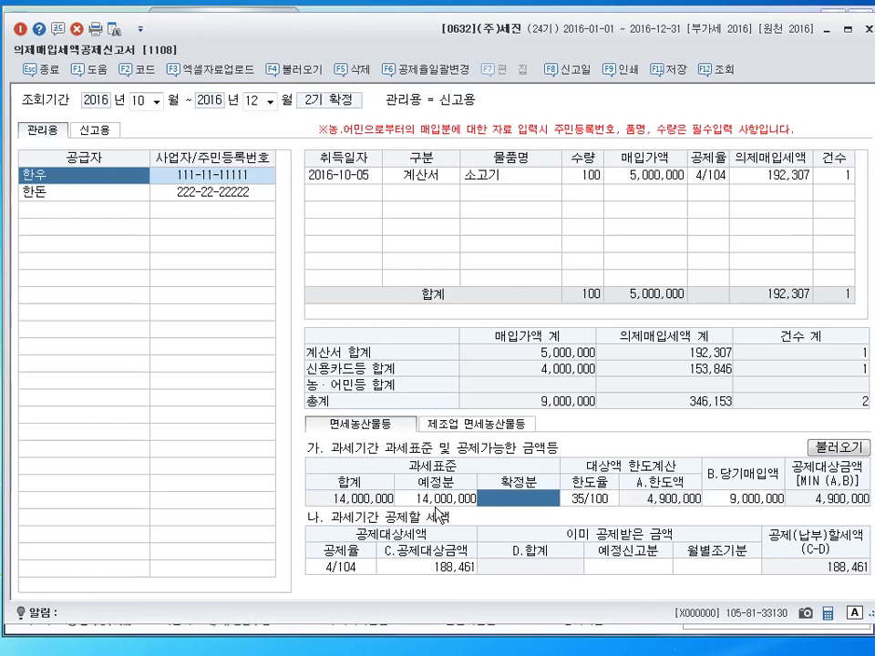
type("15500000")
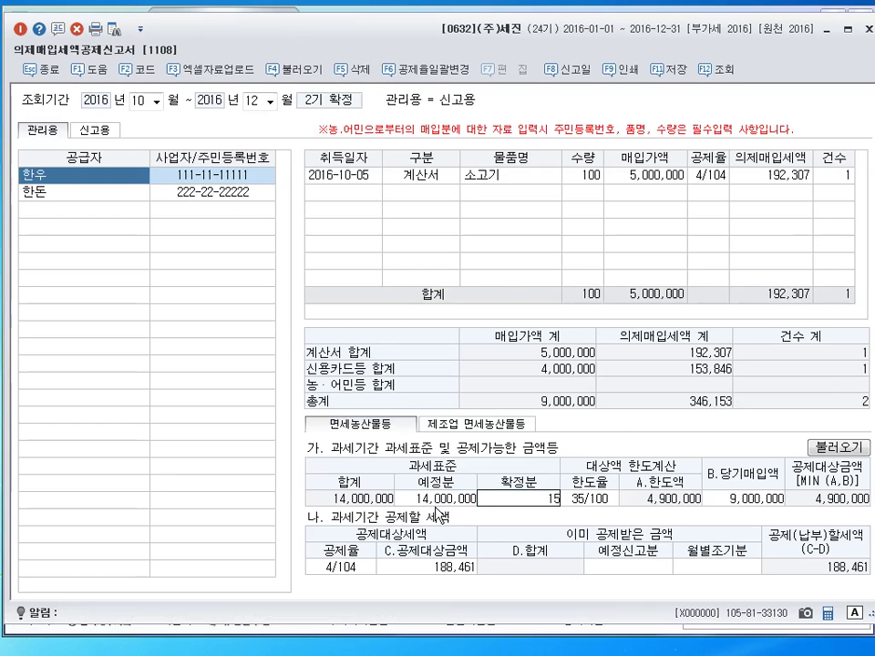
key("Return")
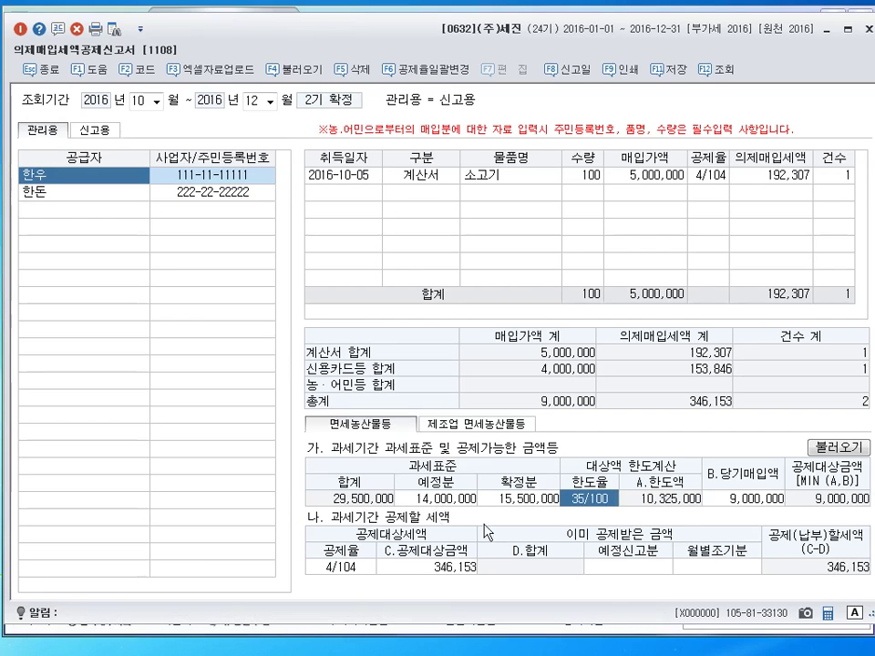
left_click(743, 499)
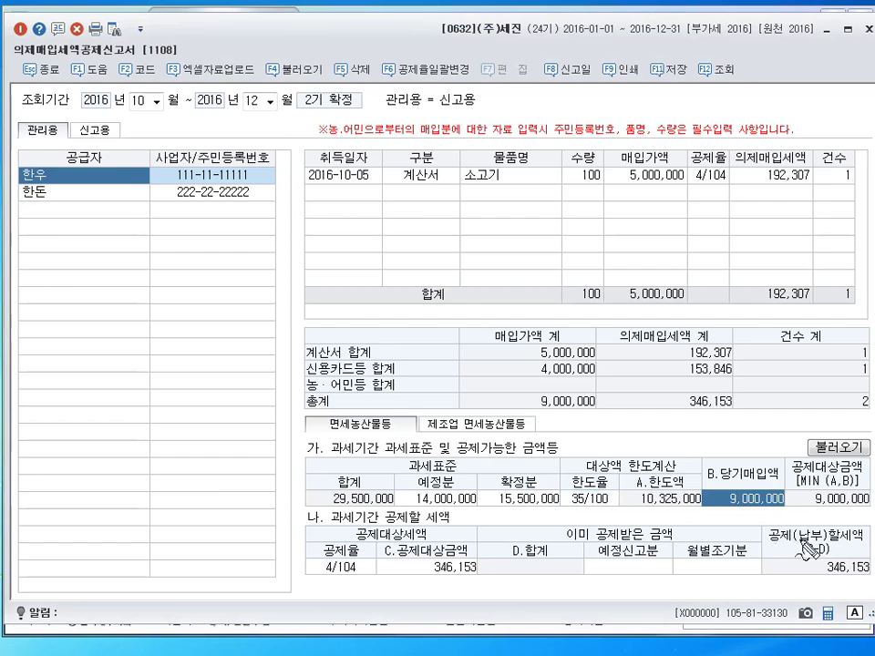
left_click_drag(789, 510, 718, 501)
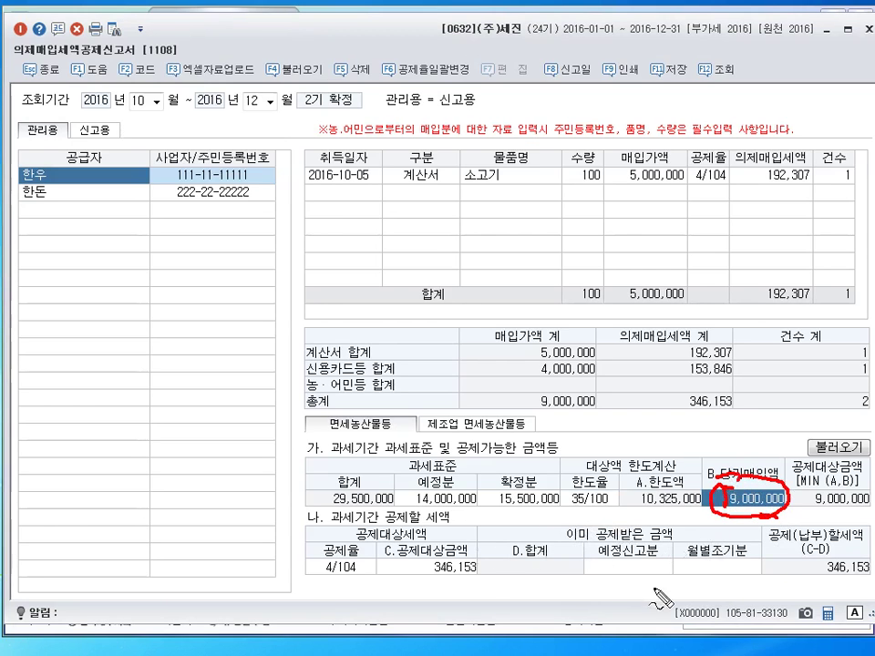
mouse_move(642, 579)
left_mouse_down()
mouse_move(618, 588)
mouse_move(638, 574)
mouse_move(619, 565)
mouse_move(622, 554)
mouse_move(612, 580)
left_mouse_up()
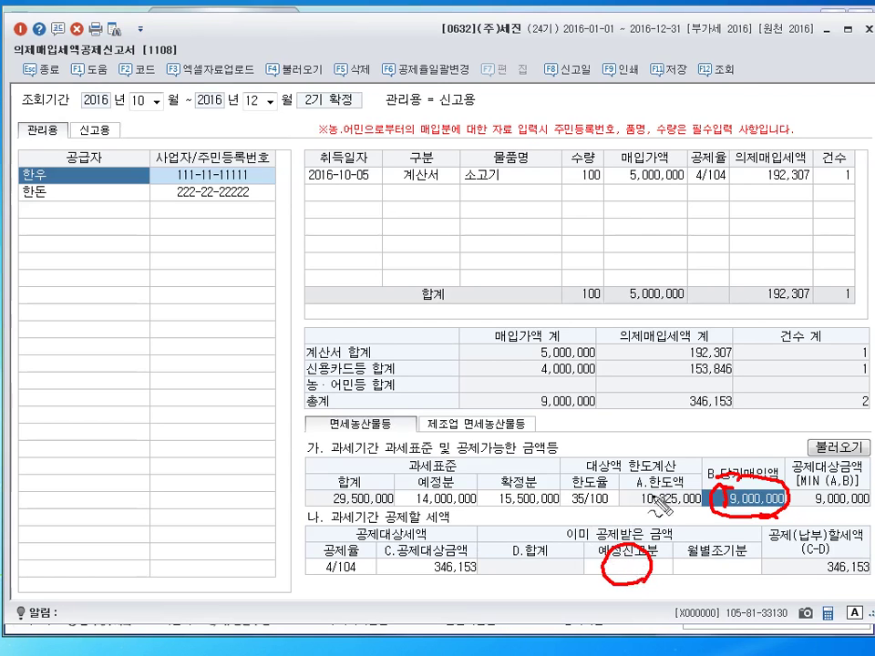
mouse_move(720, 388)
left_mouse_down()
mouse_move(688, 417)
mouse_move(740, 418)
left_mouse_up()
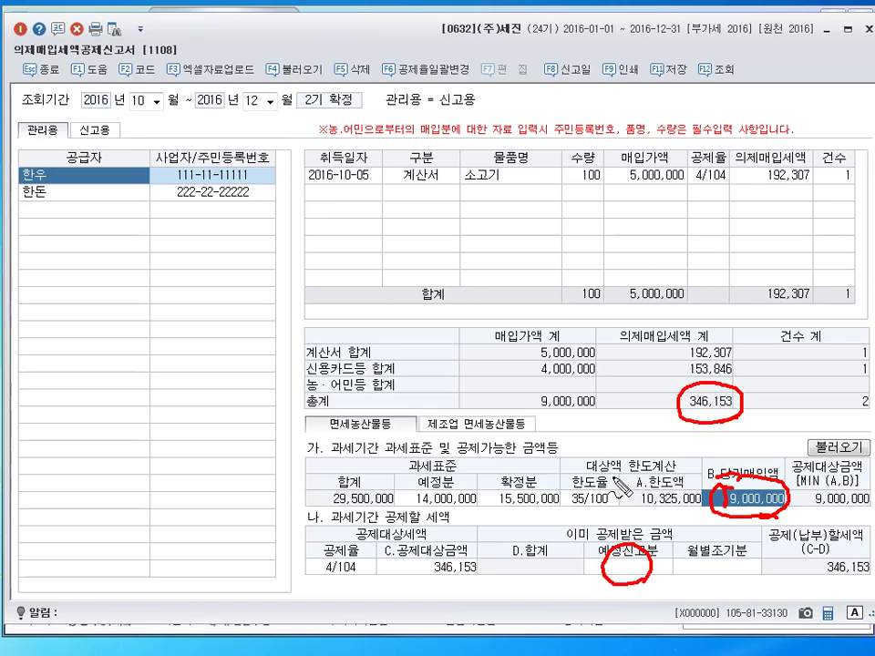
mouse_move(612, 481)
left_mouse_down()
mouse_move(572, 501)
mouse_move(616, 487)
mouse_move(694, 507)
mouse_move(720, 527)
left_mouse_up()
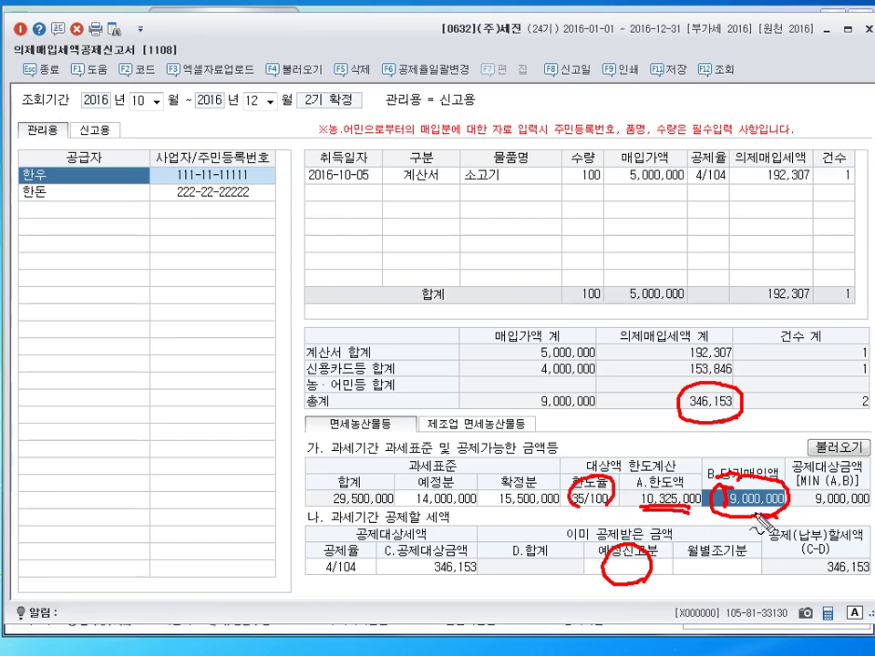
key("ctrl+z")
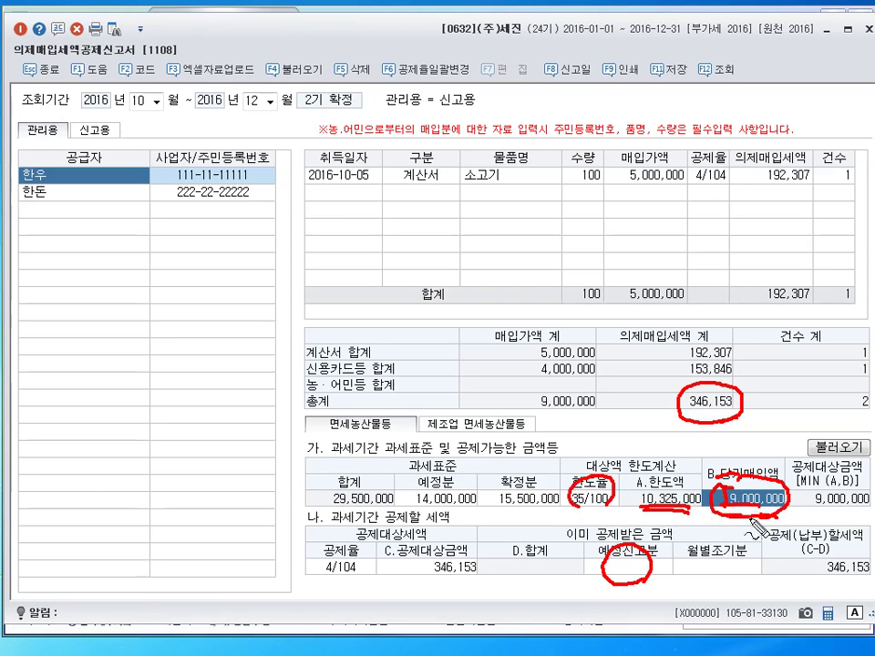
left_click_drag(744, 533, 757, 529)
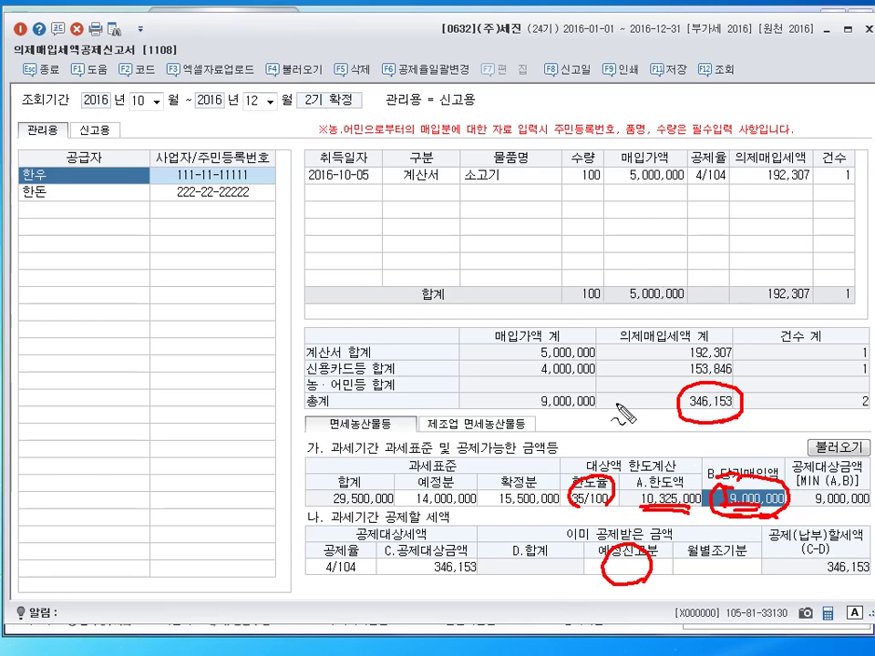
left_click_drag(616, 402, 630, 402)
left_click_drag(633, 396, 639, 414)
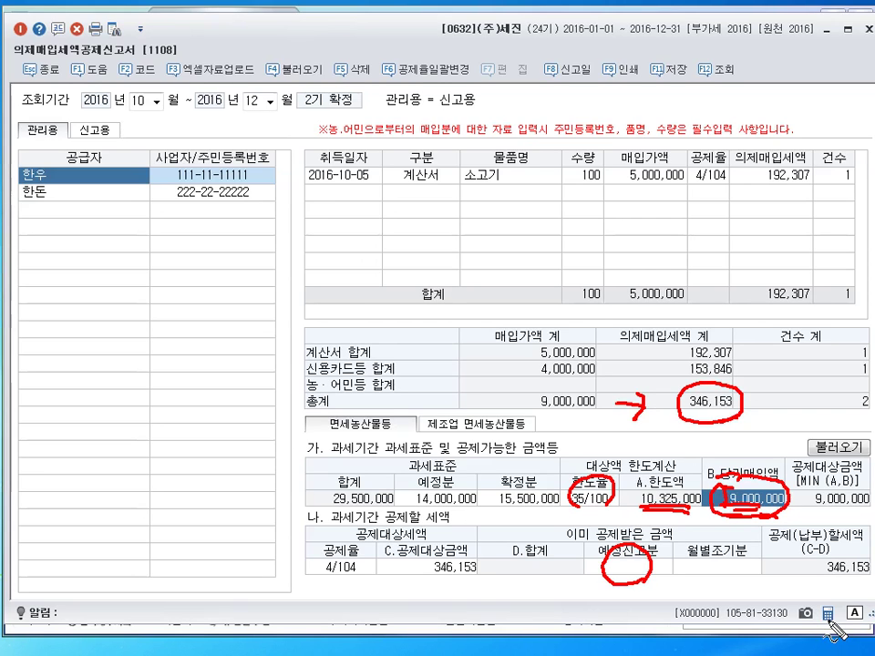
key("Escape")
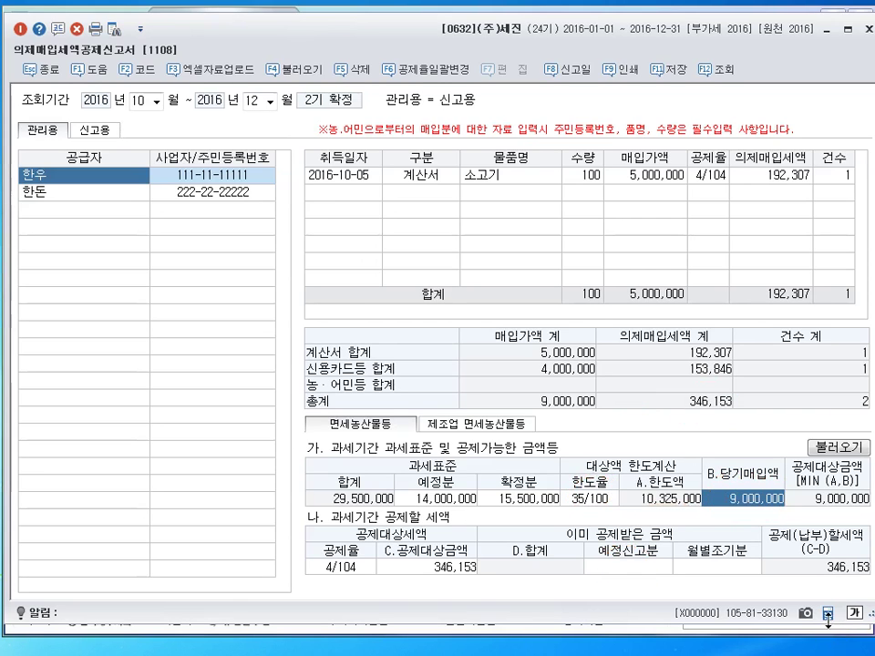
Save the completed 의제매입세액공제신고서 and close it.
left_click(667, 72)
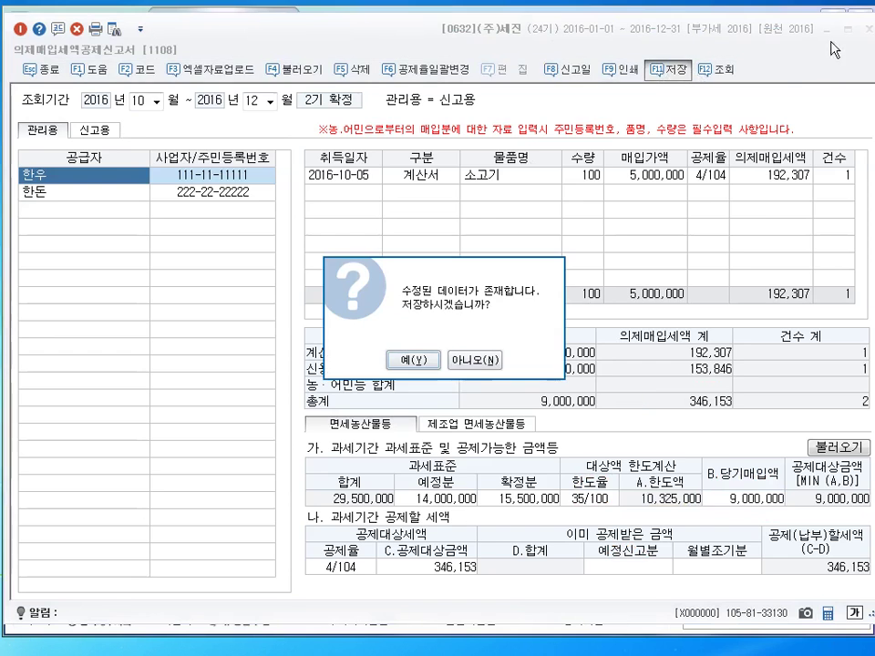
left_click(429, 367)
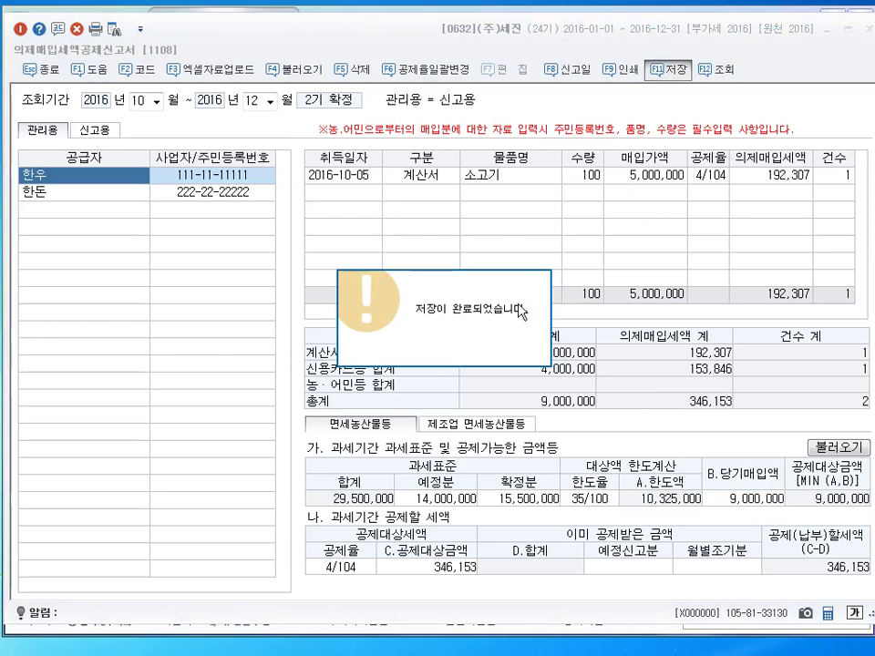
key("Escape")
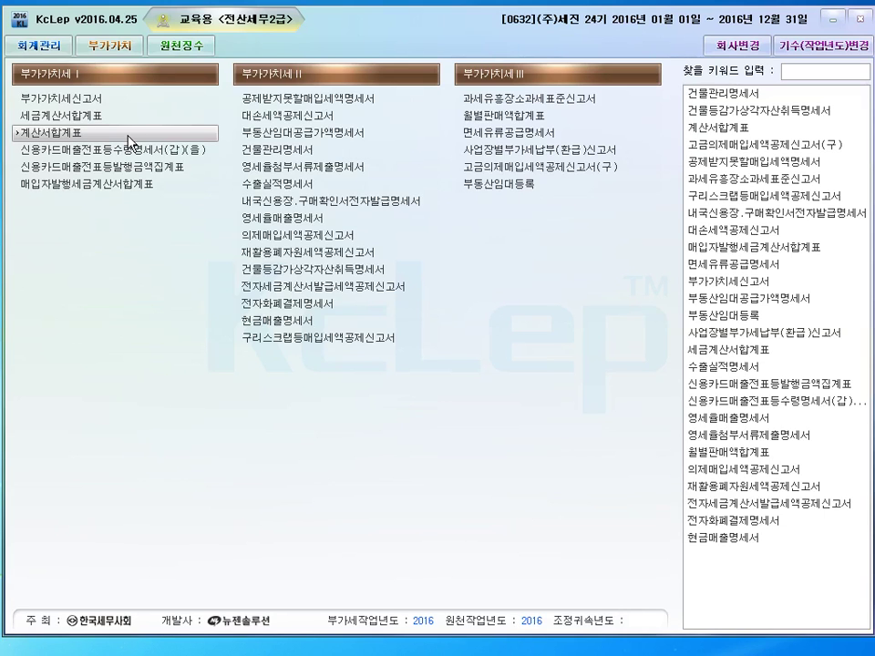
Open the 부가가치세신고서 and load the return for the period 4월 1일 to 6월 30일, 2016.
left_click(87, 102)
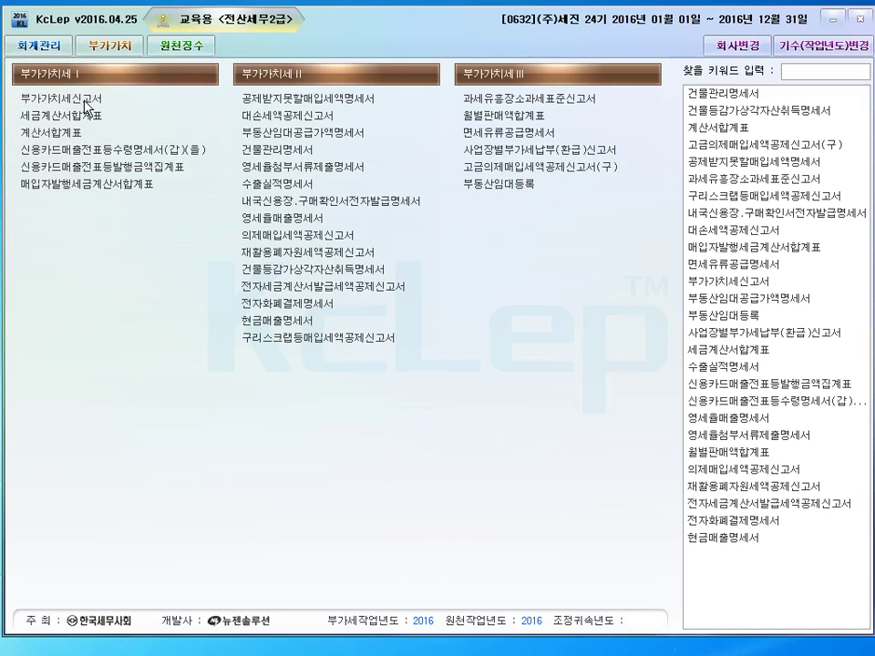
left_click(87, 102)
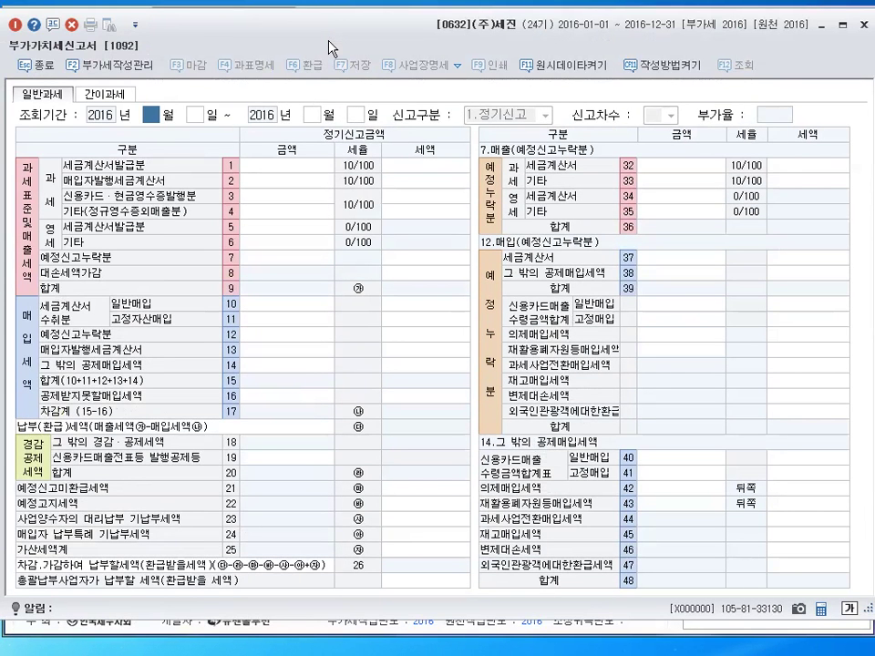
type("4")
key("Return")
key("Return")
type("6")
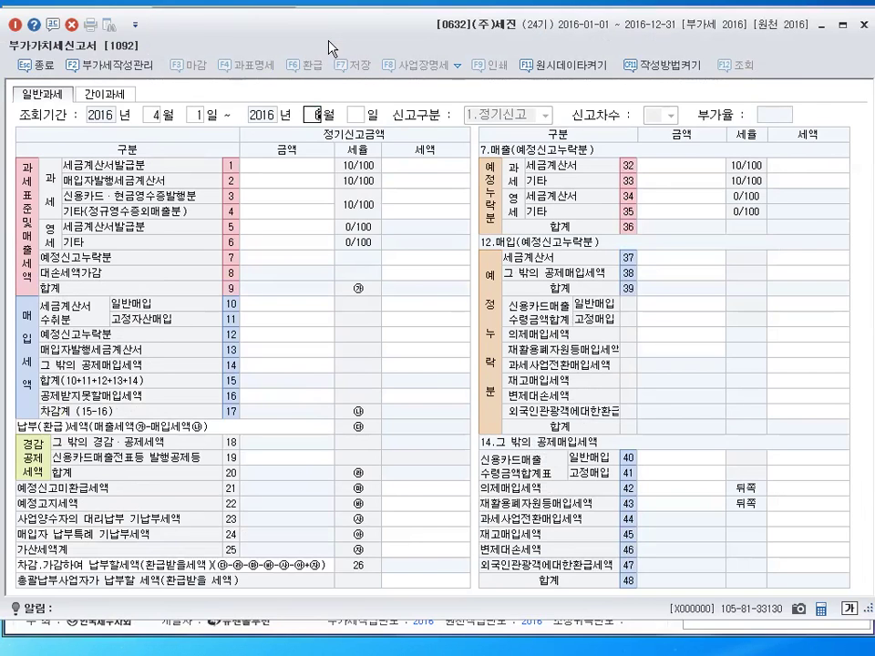
key("Return")
key("Return")
key("Delete")
key("Return")
key("Return")
key("Return")
key("Return")
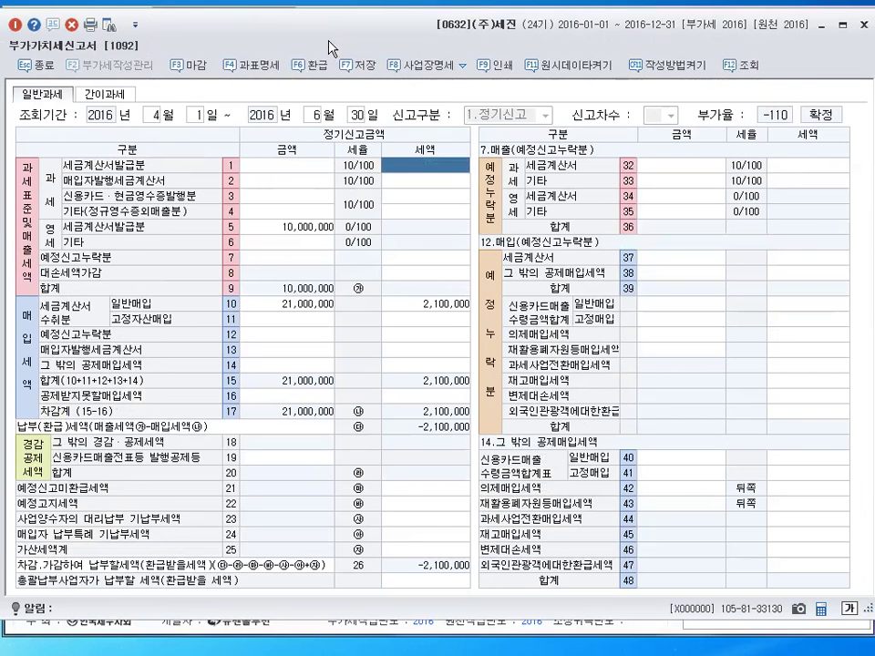
Clear the preloaded amount in 영세 세금계산서발급분 (line 5).
key("Return")
key("Delete")
key("Return")
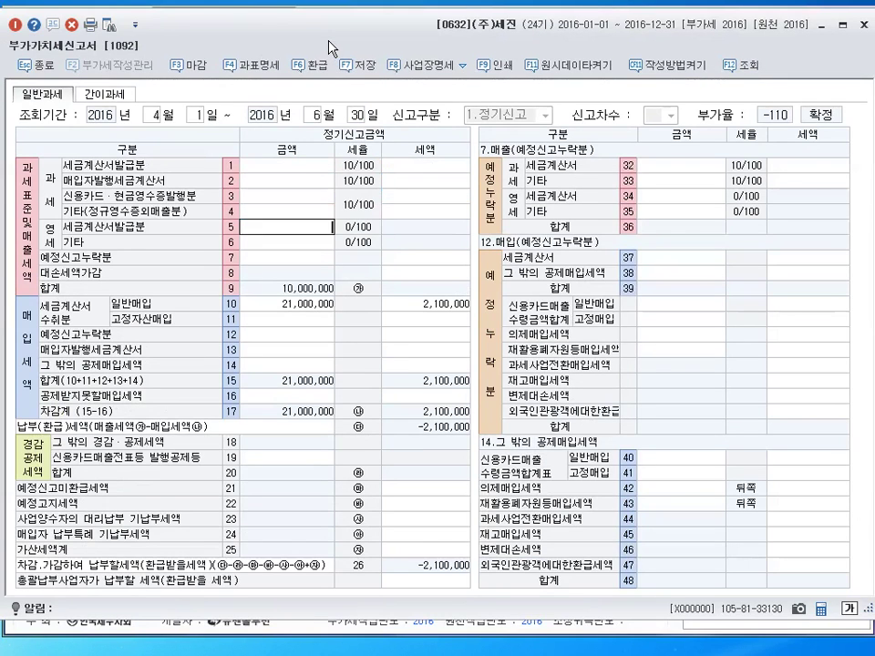
key("Return")
key("Return")
Clear the preloaded amount and tax in 세금계산서수취분 일반매입 (line 10).
key("Return")
key("Return")
key("Right")
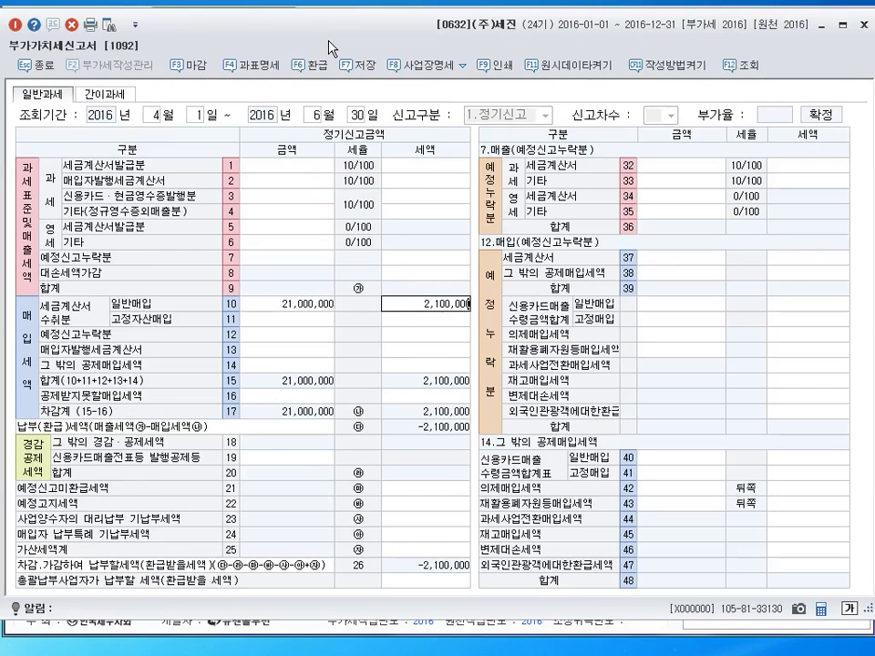
key("Escape")
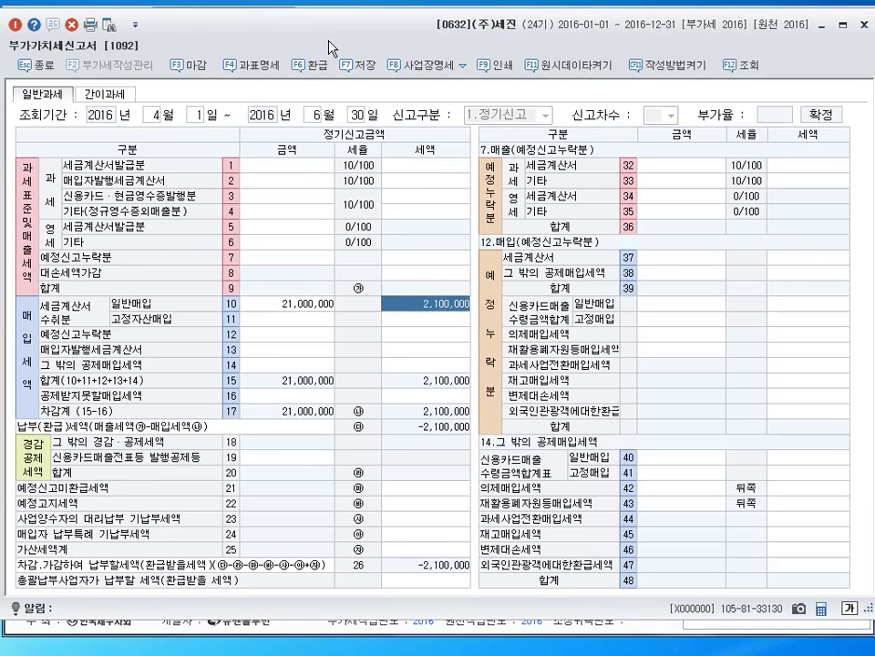
key("Delete")
key("Return")
key("Up")
key("Delete")
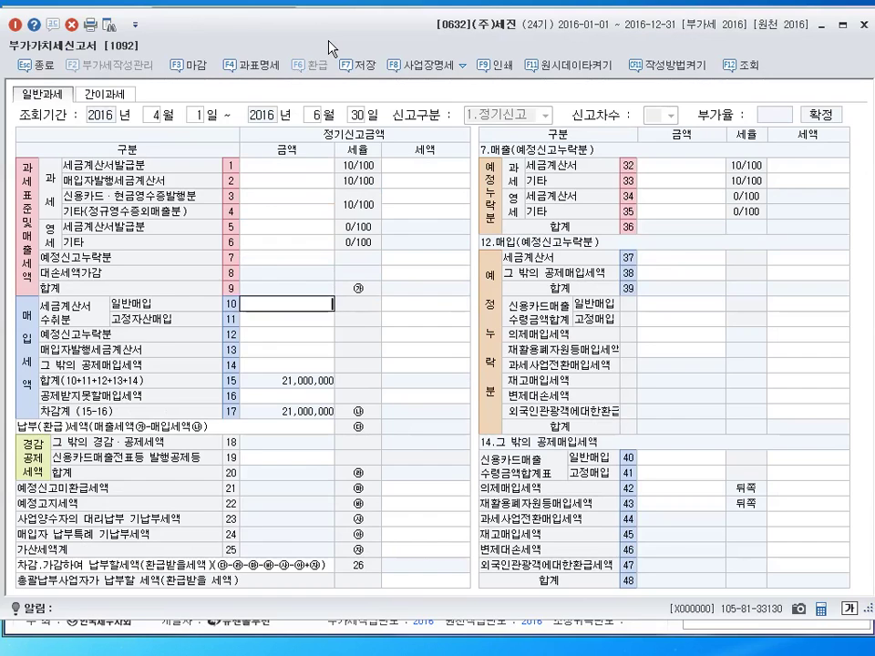
key("Return")
key("Up")
key("Up")
key("Up")
key("Up")
key("Left")
key("Up")
key("Up")
key("Up")
key("Up")
key("Up")
key("Up")
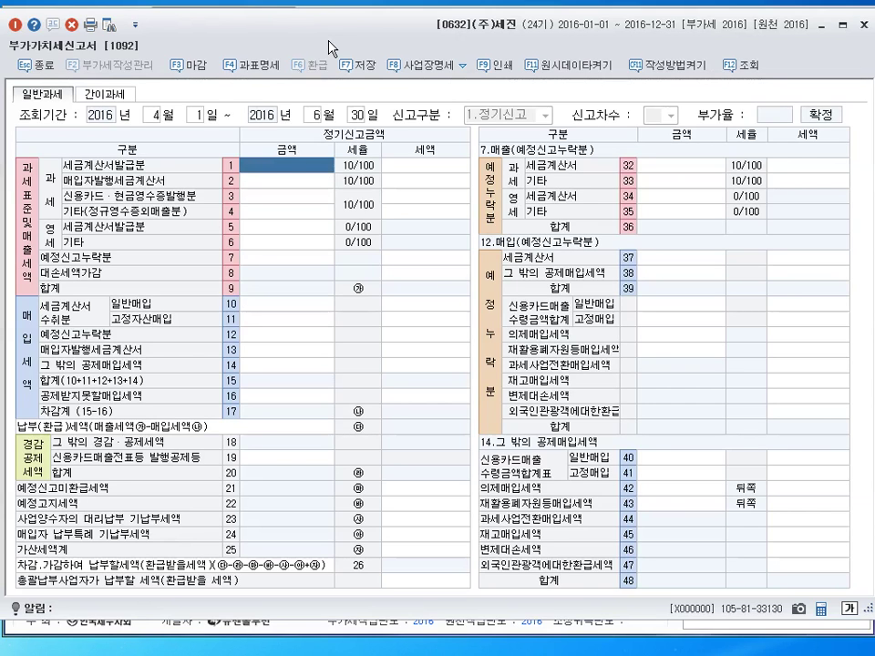
Enter -200,000 as the tax for 대손세액가감 (line 8).
left_click(438, 270)
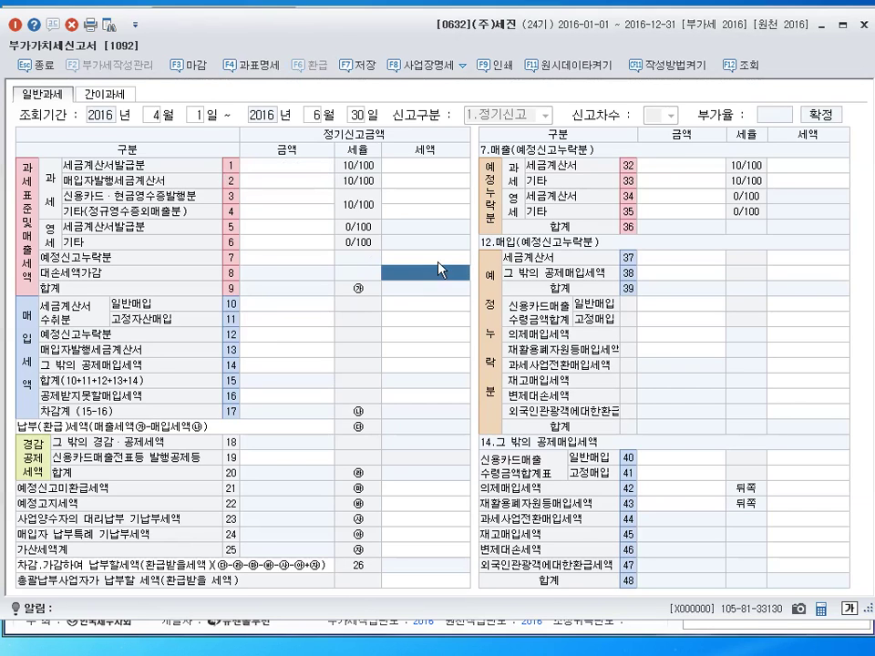
type("-200,")
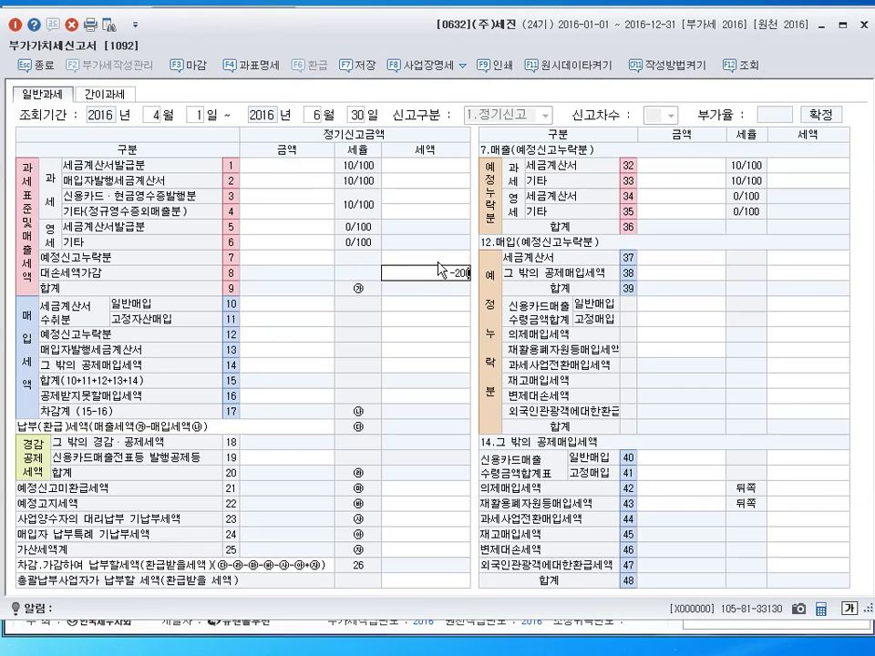
type("000")
key("Return")
left_click(443, 273)
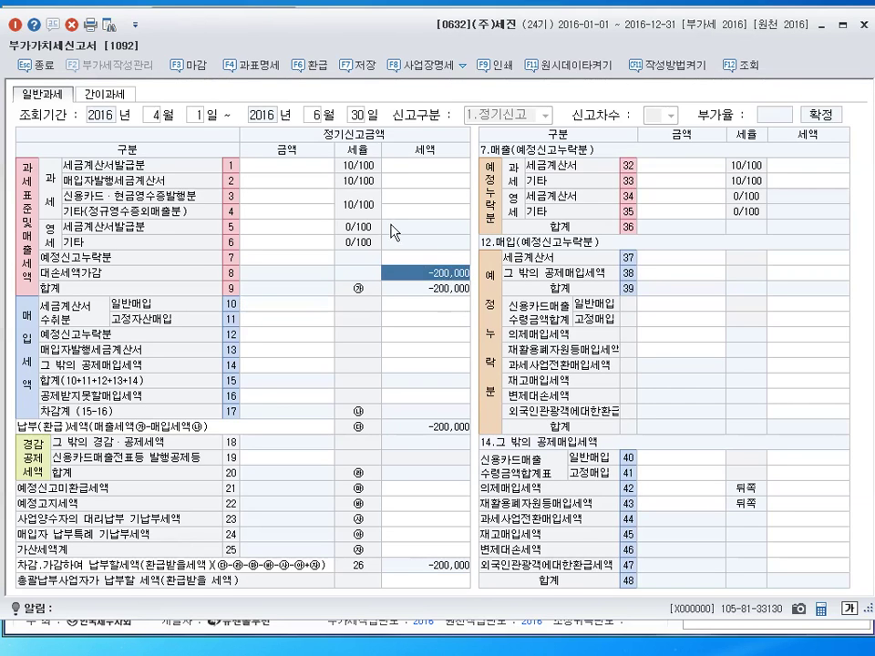
Enter the zero-rated sales: 30,000,000 for 영세 세금계산서발급분 and 24,000,000 for 영세 기타.
left_click(283, 231)
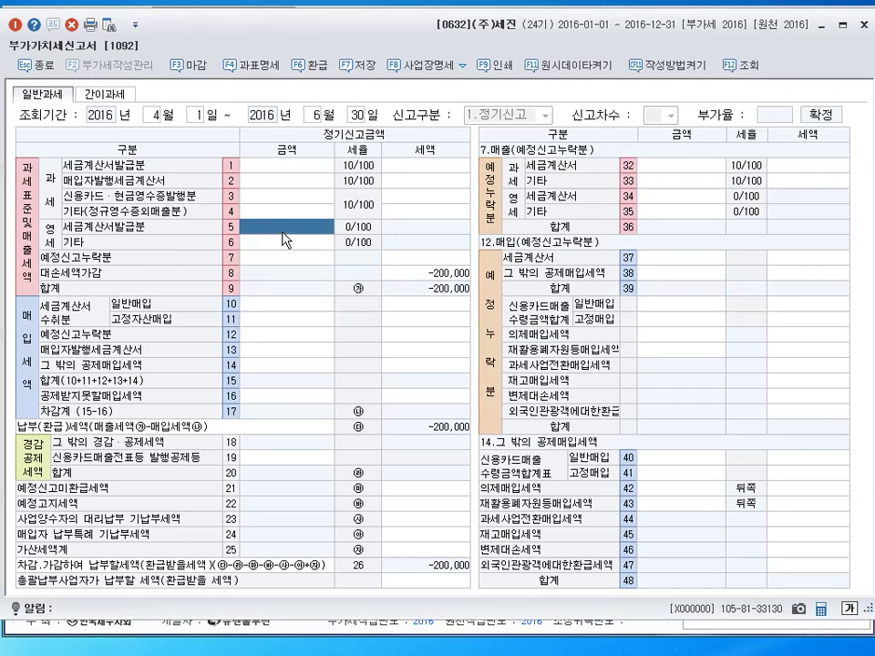
type("30000000")
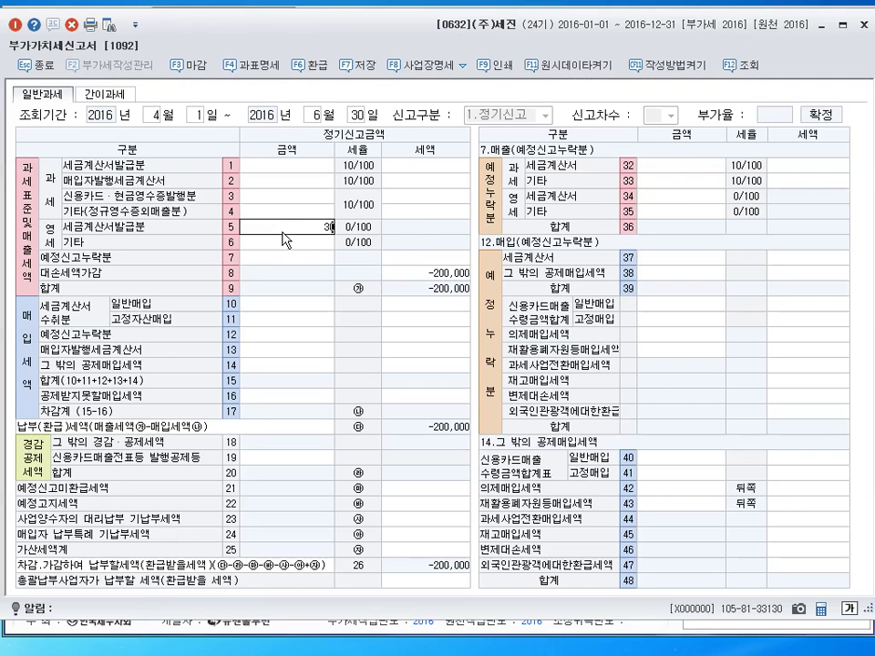
key("Return")
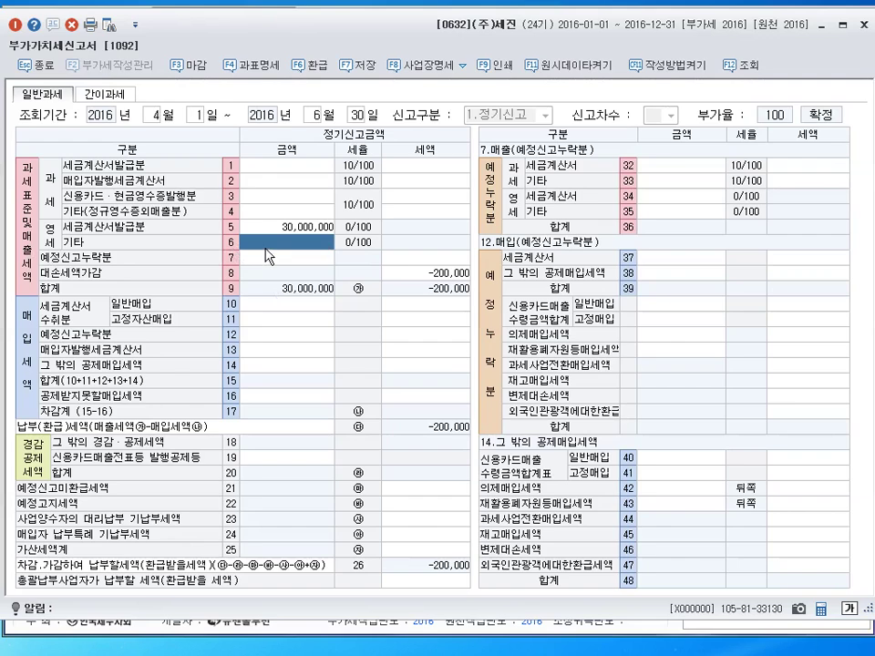
type("24")
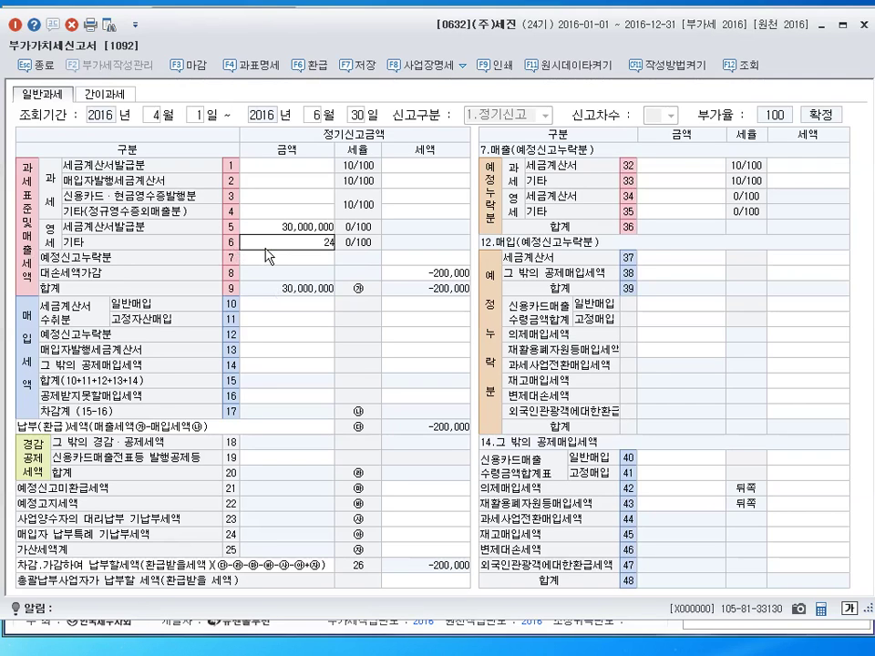
type(",000,000")
key("Return")
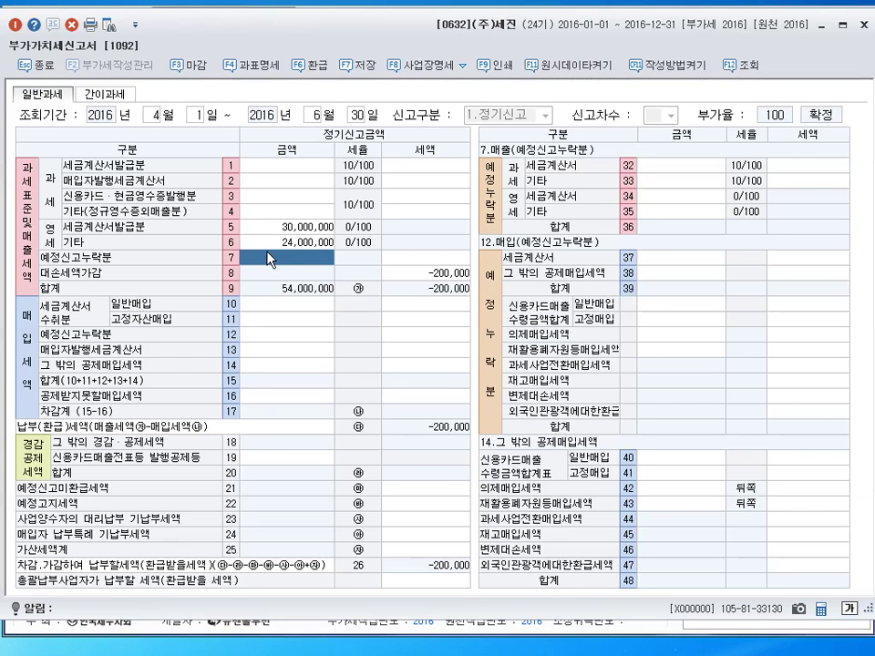
Enter 5,000,000 as the amount for 과세 기타(정규영수증외매출분) on line 4.
left_click(280, 211)
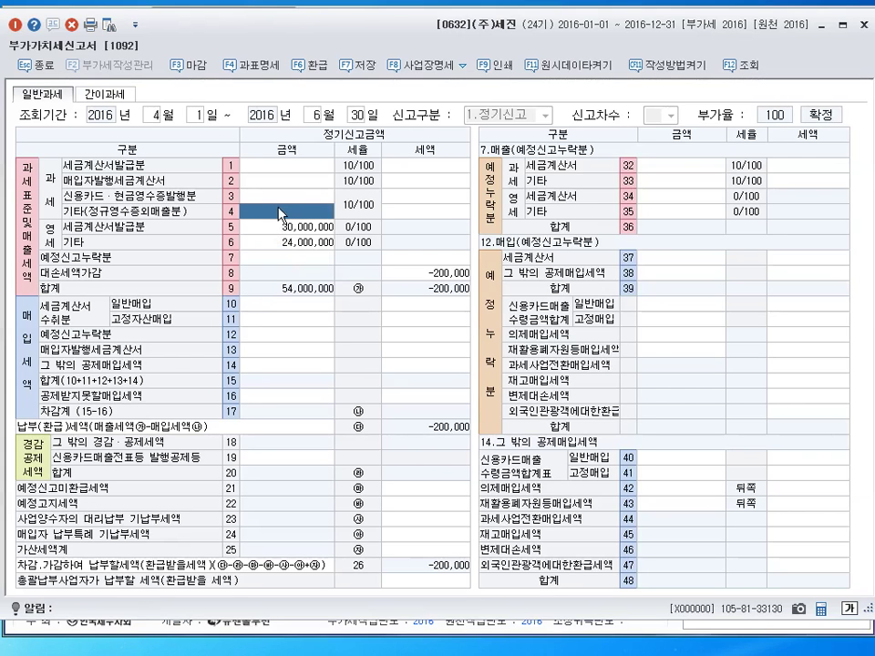
type("5000000")
key("Return")
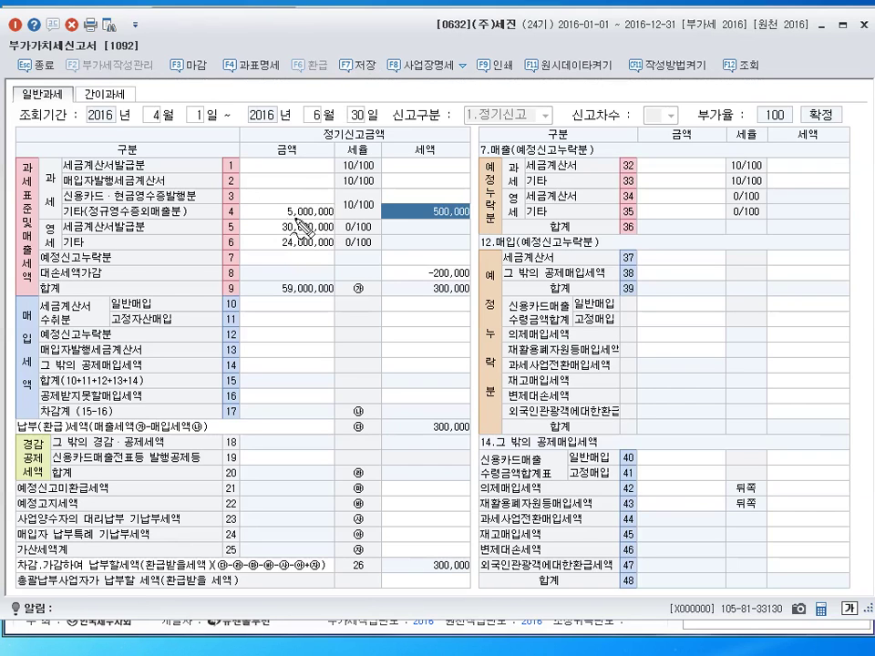
mouse_move(158, 273)
left_mouse_down()
mouse_move(181, 260)
mouse_move(189, 274)
mouse_move(229, 275)
left_mouse_up()
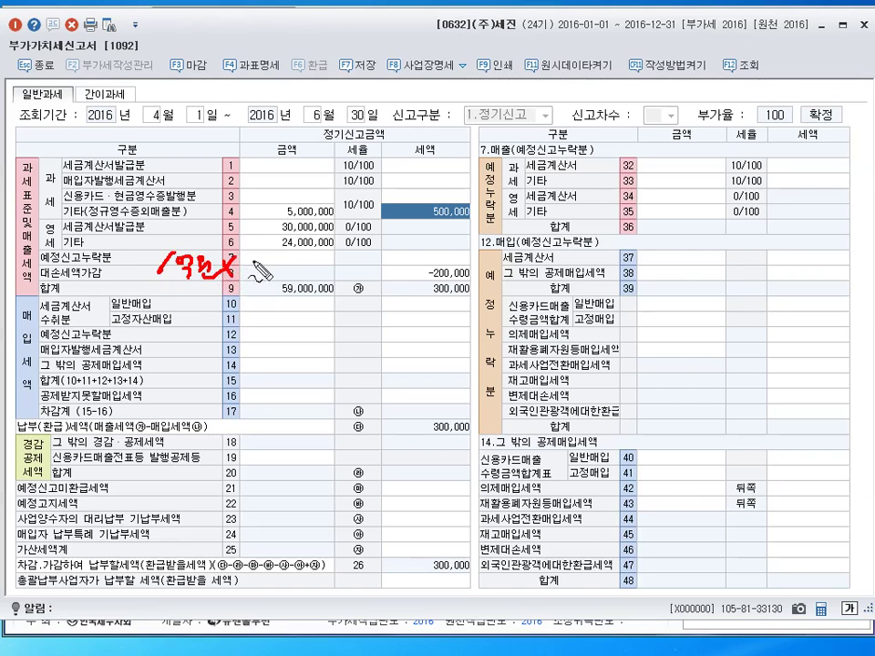
mouse_move(246, 257)
left_mouse_down()
mouse_move(241, 270)
mouse_move(329, 272)
left_mouse_up()
left_click_drag(328, 262, 323, 274)
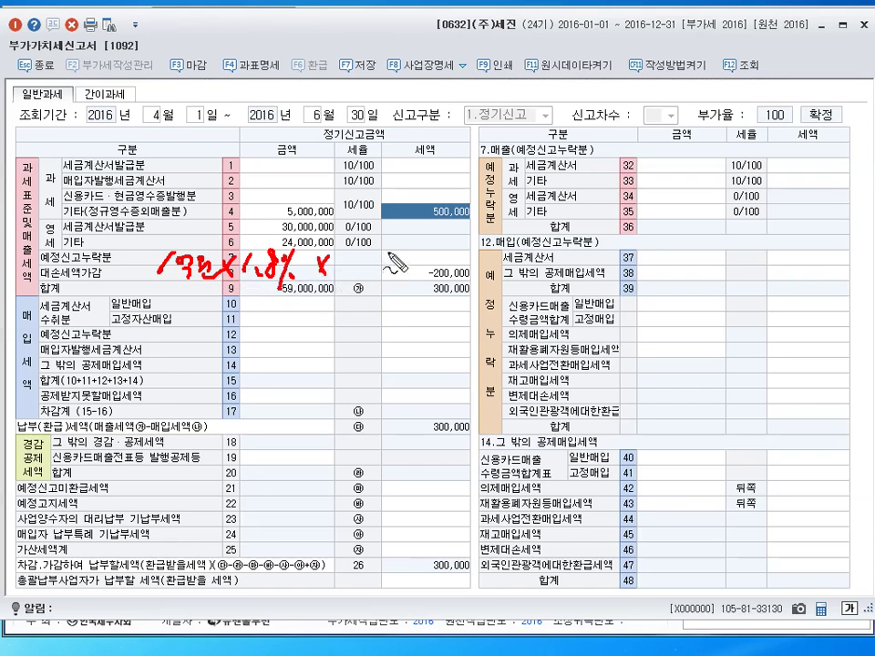
mouse_move(384, 253)
left_mouse_down()
mouse_move(364, 294)
mouse_move(376, 294)
left_mouse_up()
left_click_drag(391, 277, 391, 290)
left_click_drag(394, 296, 390, 298)
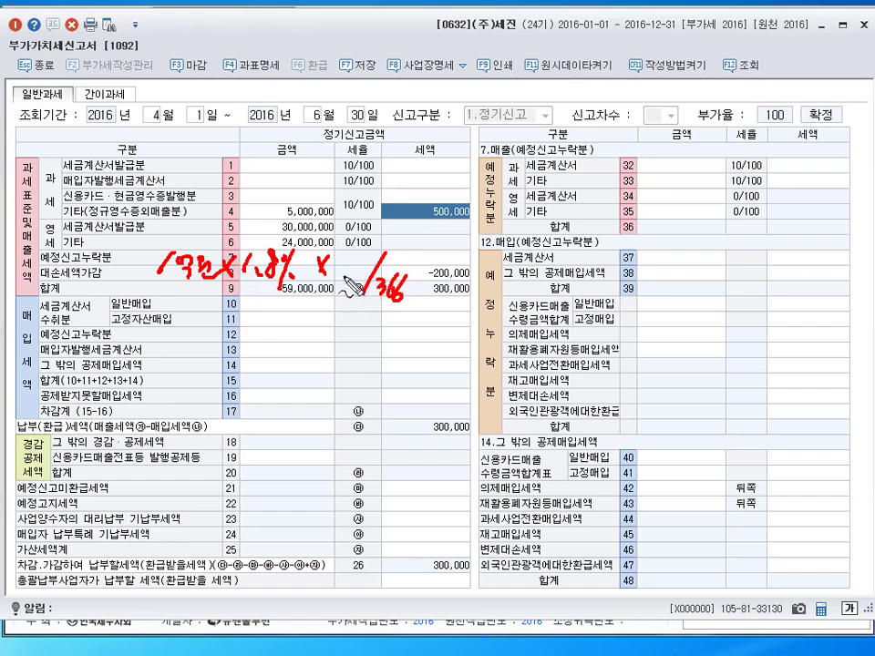
mouse_move(361, 260)
left_mouse_down()
mouse_move(353, 279)
mouse_move(372, 276)
left_mouse_up()
left_click_drag(201, 133, 339, 135)
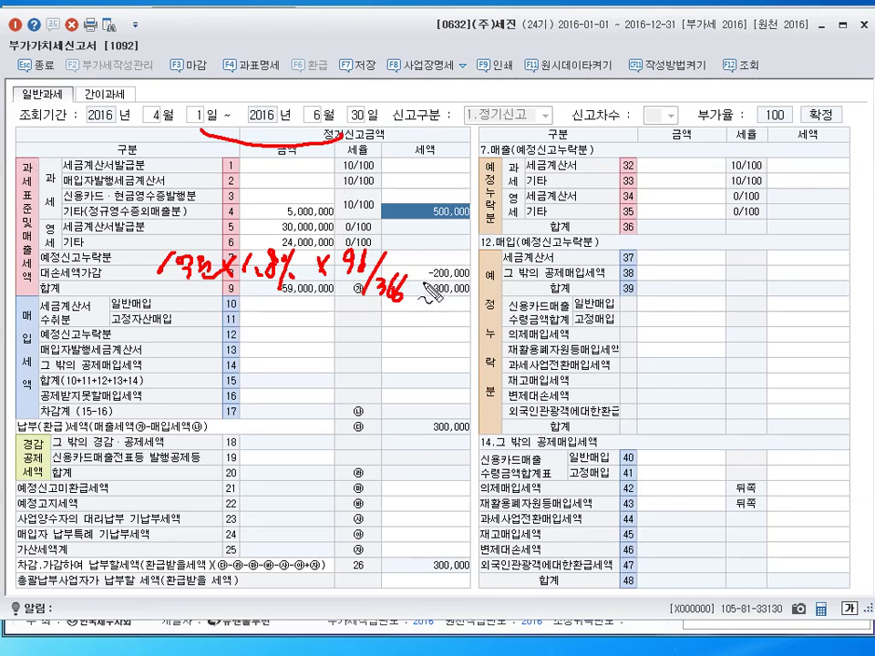
left_click_drag(417, 292, 428, 291)
left_click_drag(417, 297, 430, 296)
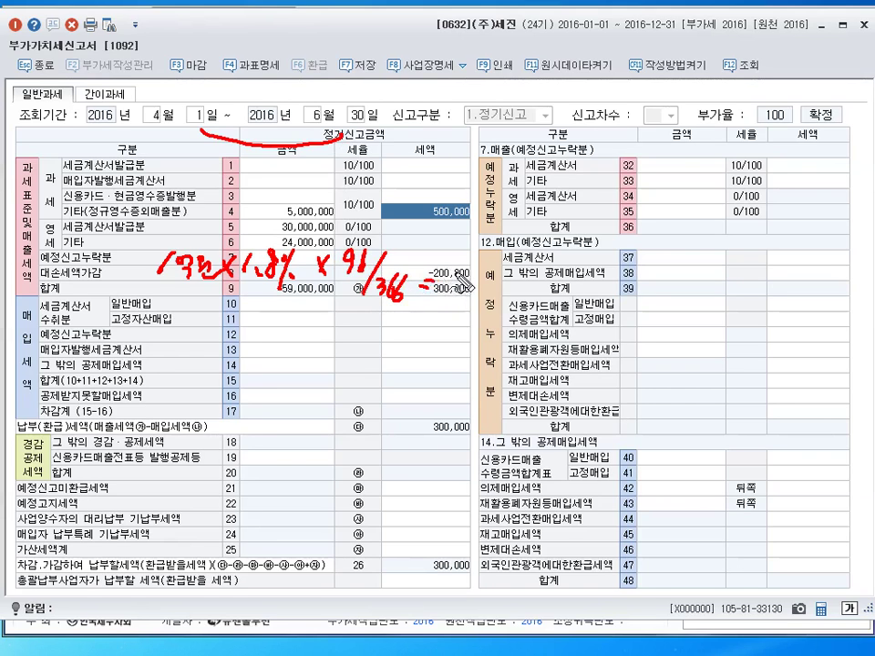
mouse_move(463, 267)
left_mouse_down()
mouse_move(467, 283)
mouse_move(498, 293)
left_mouse_up()
left_click(545, 288)
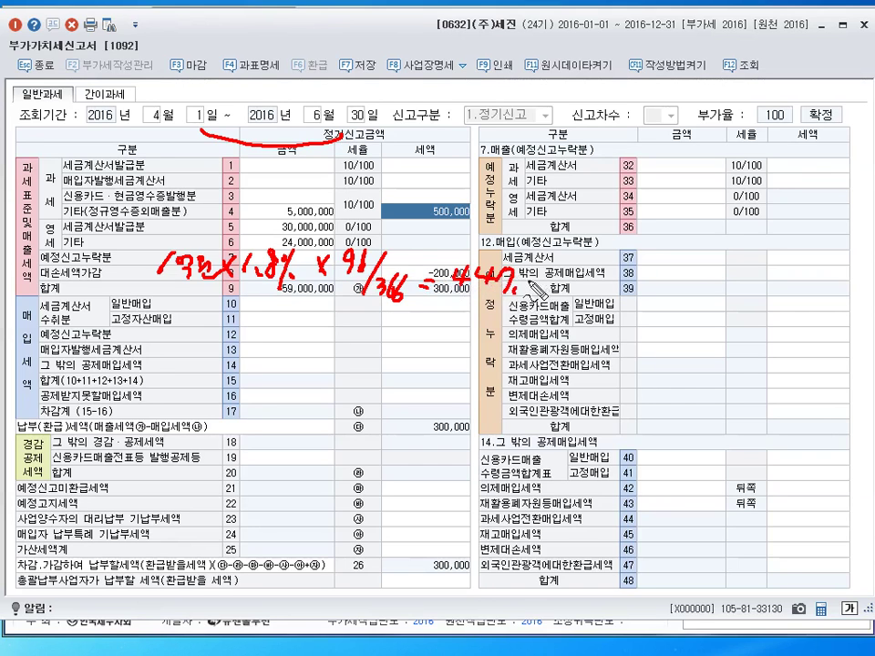
mouse_move(561, 271)
left_mouse_down()
mouse_move(558, 291)
mouse_move(576, 293)
mouse_move(598, 274)
mouse_move(609, 307)
left_mouse_up()
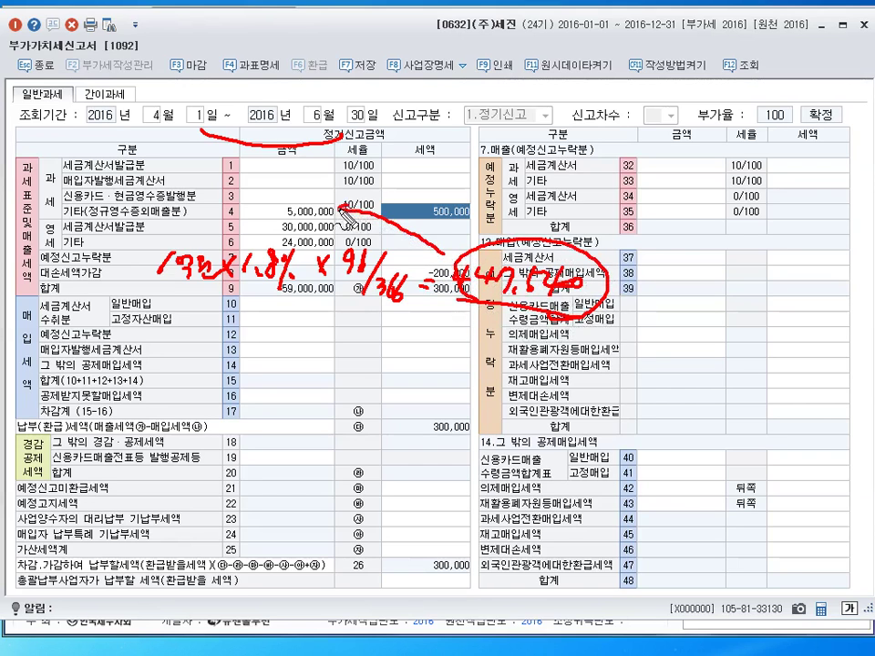
left_click_drag(369, 213, 340, 210)
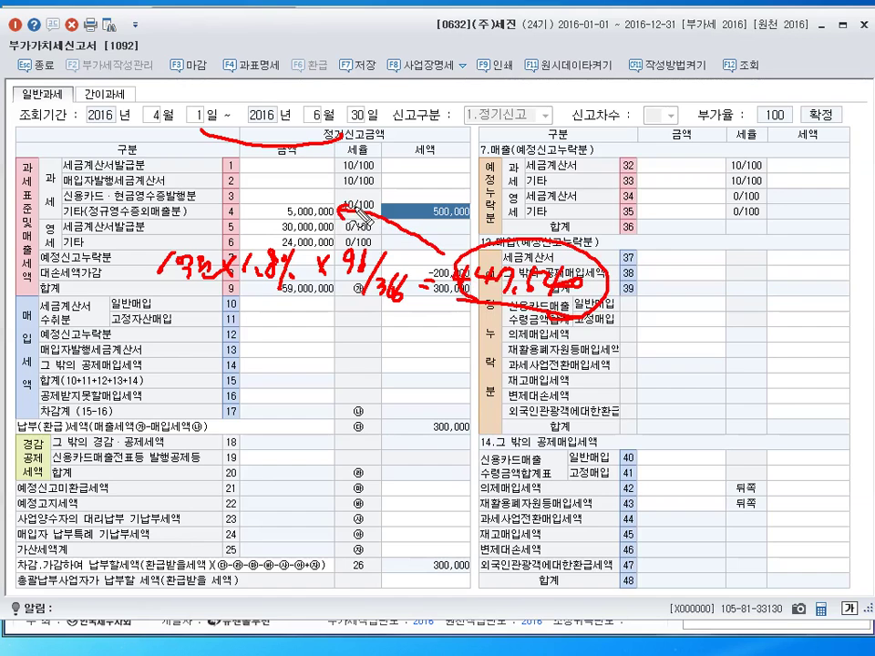
key("Escape")
Set the 과세 기타(정규영수증외매출분) amount on line 4 to 5,447,540.
left_click(255, 212)
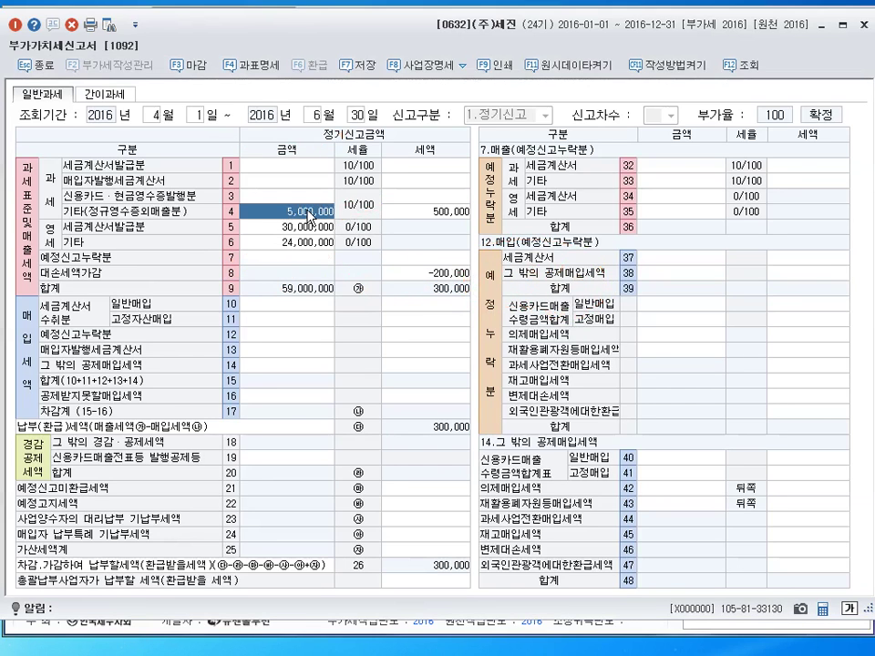
left_click(312, 215)
type("5,447,540")
key("Return")
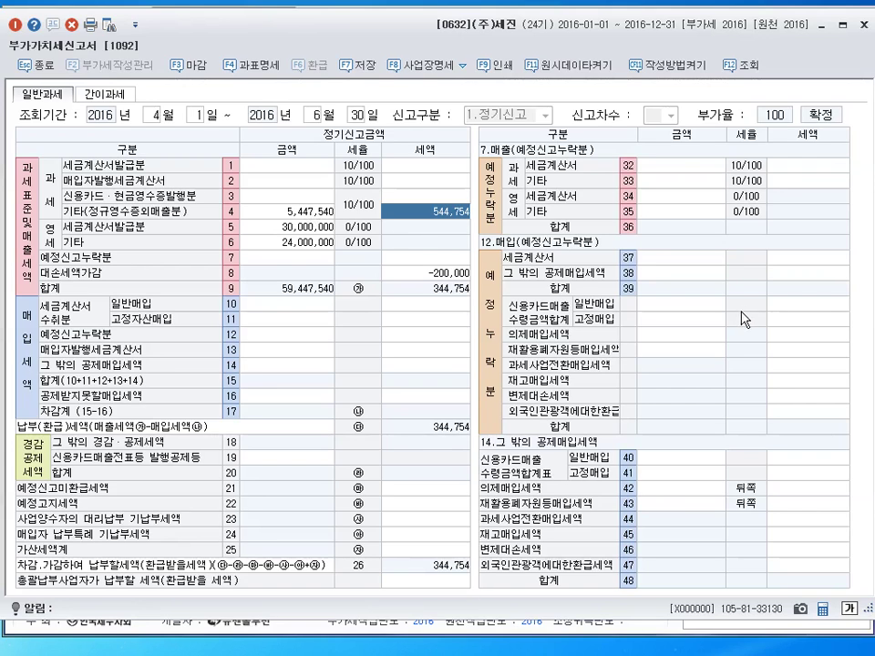
Enter 500,000 for 신용카드매출 수령금액합계 일반매입 under 매입(예정신고누락분) and accept its calculated tax.
left_click(681, 280)
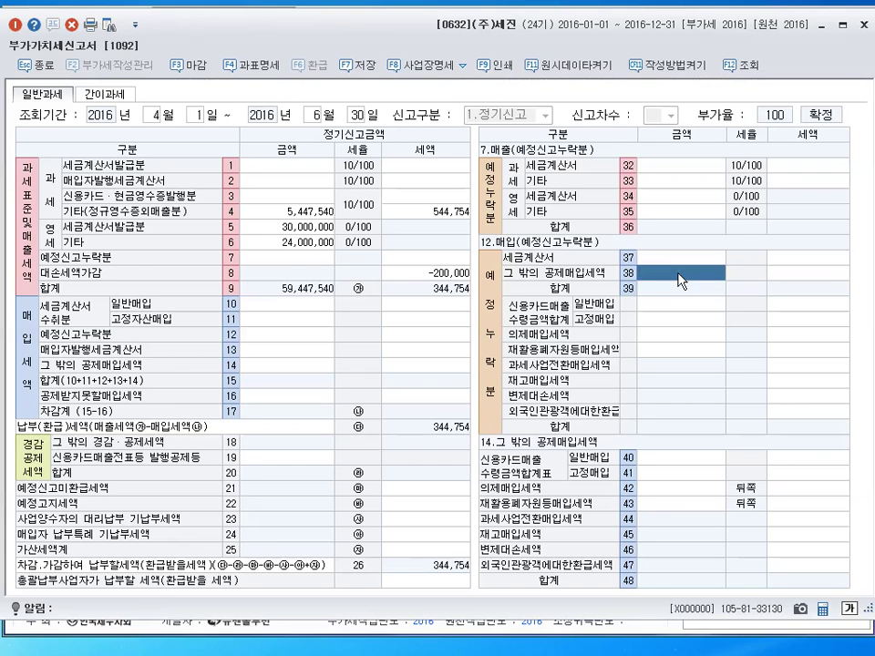
left_click(678, 304)
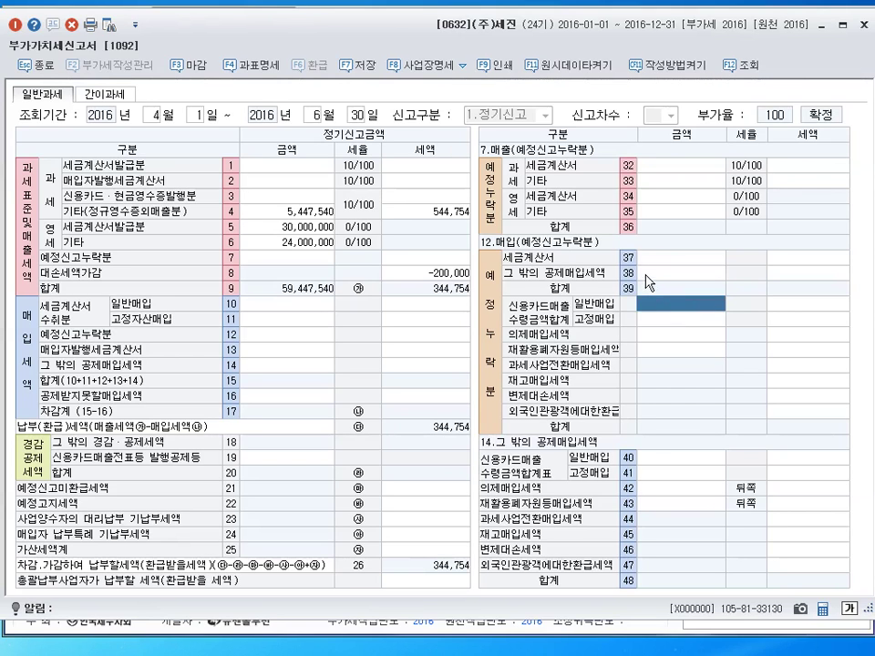
type("500")
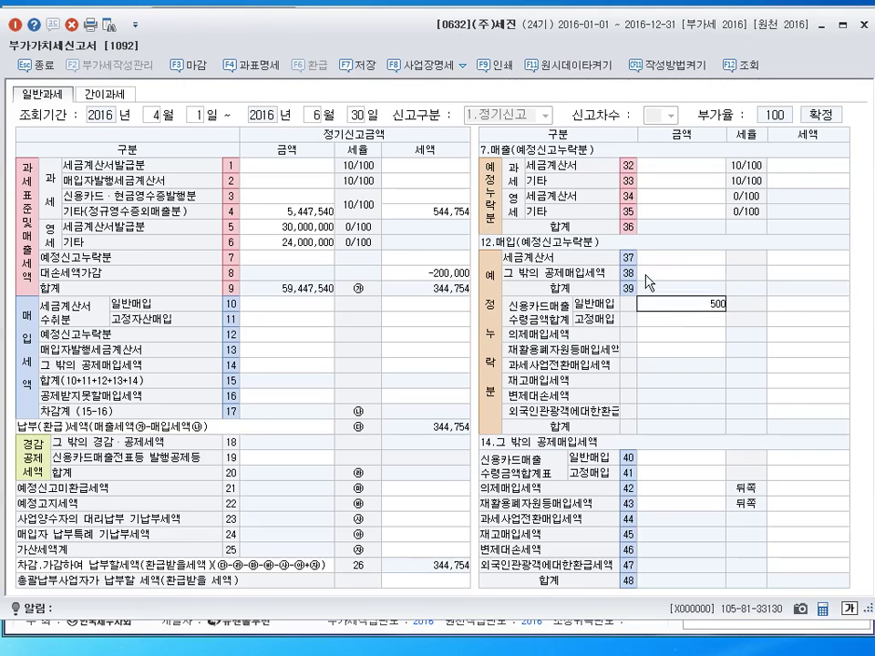
type("000")
key("Return")
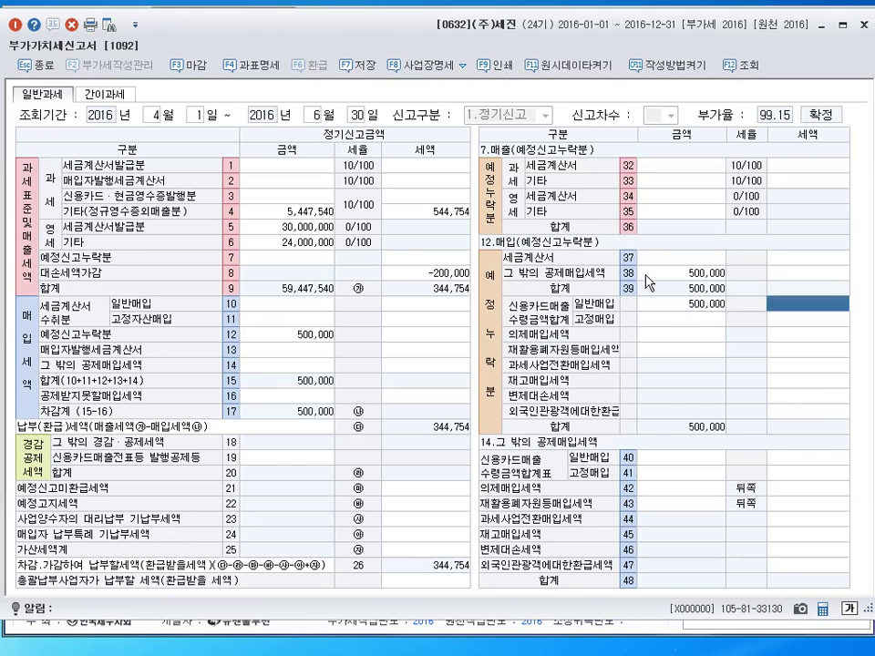
key("Return")
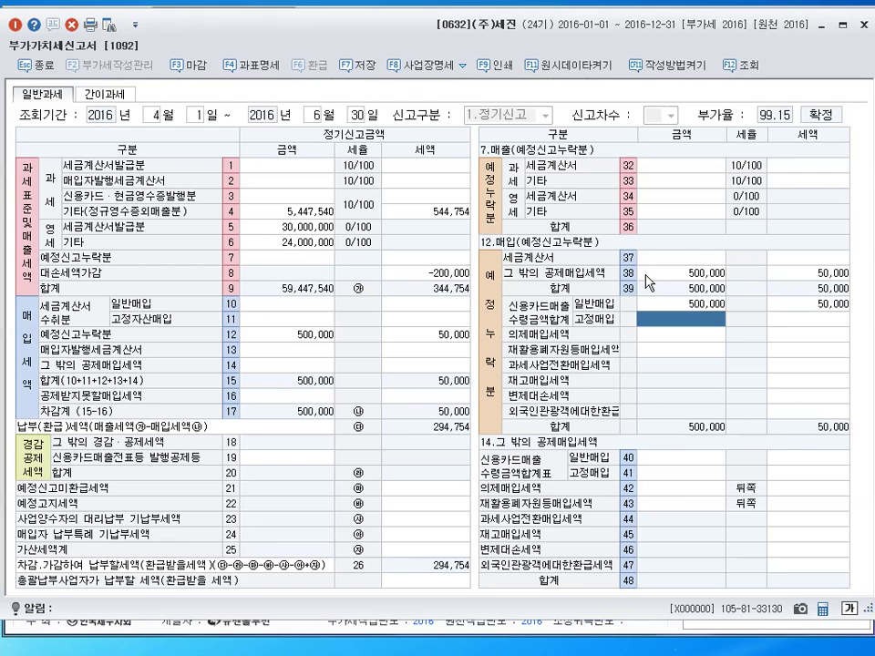
Save the completed 부가가치세신고서 and close it.
left_click(362, 66)
key("Return")
left_click(856, 18)
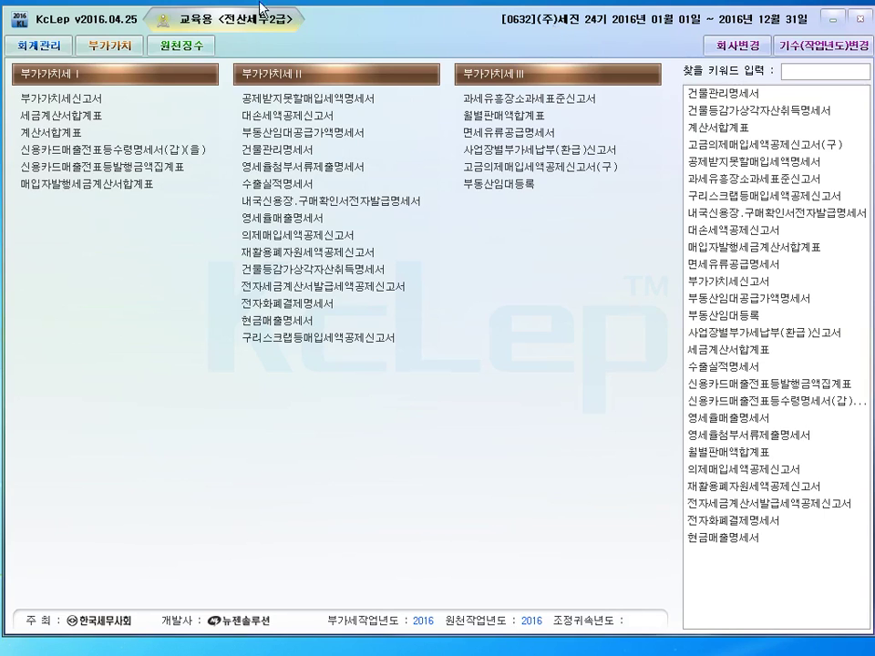
Open 일반전표입력 for December 31, 2016 and start a 차변 line.
left_click(28, 44)
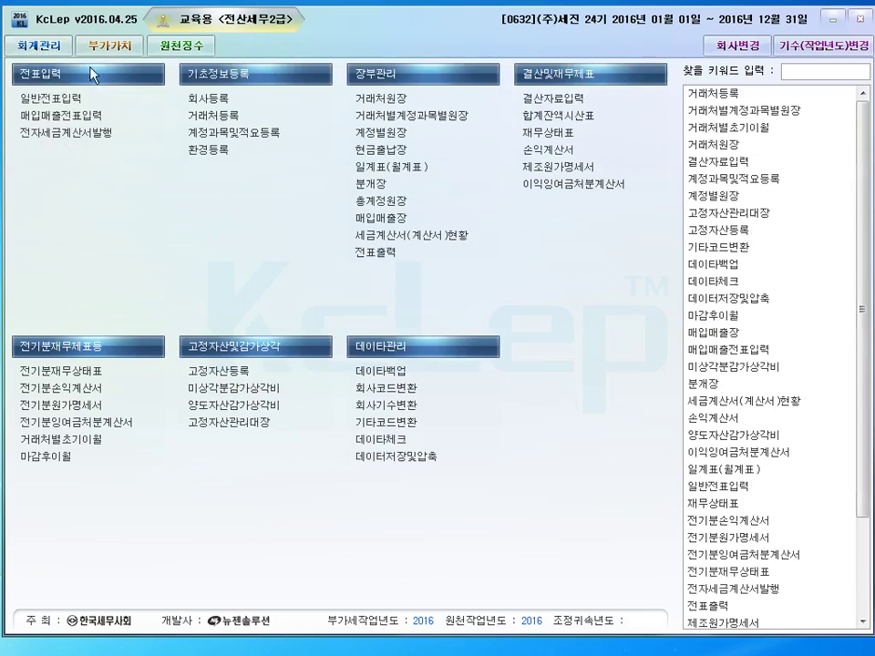
left_click(156, 118)
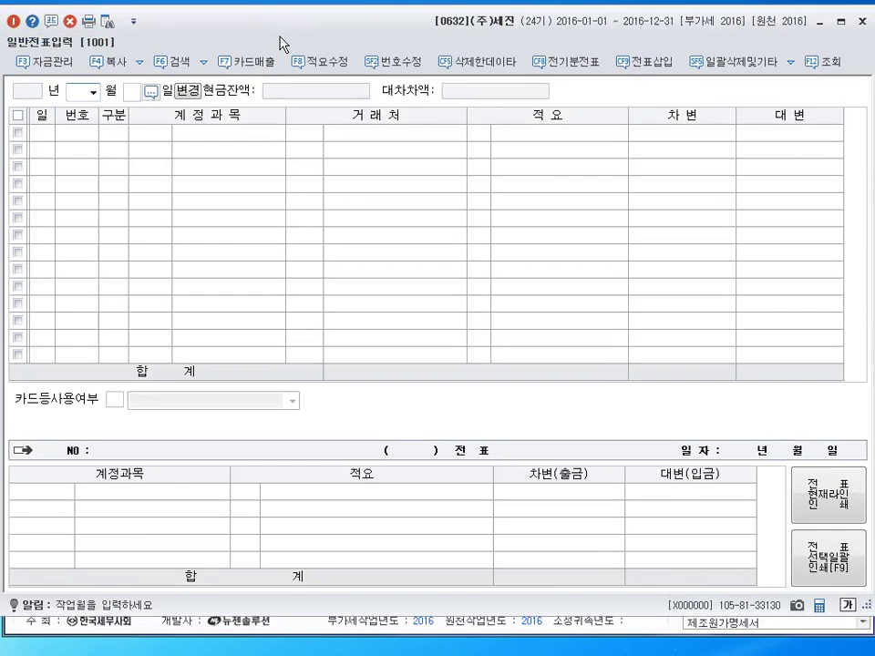
type("12")
key("Return")
type("31")
key("Return")
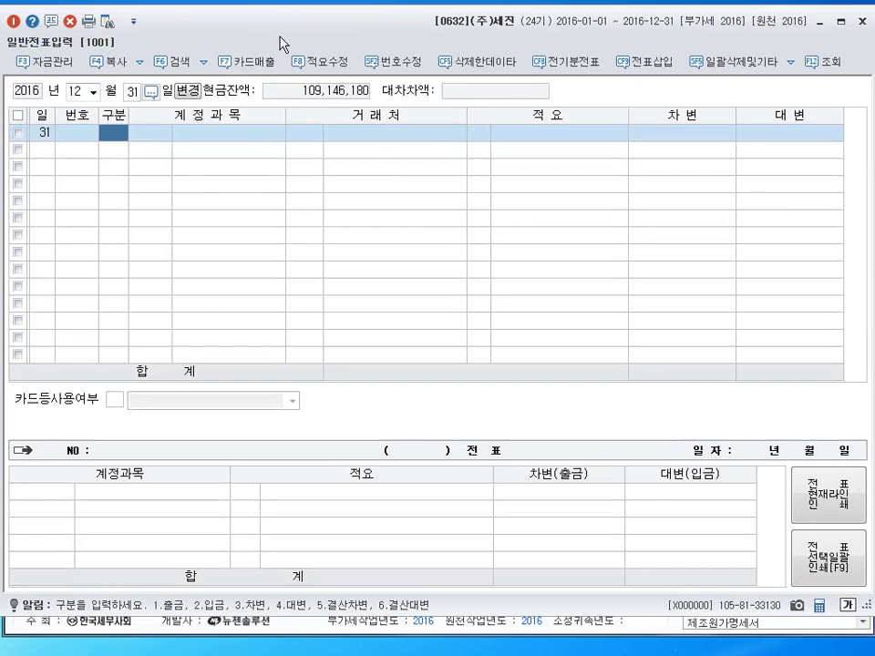
type("3")
key("Return")
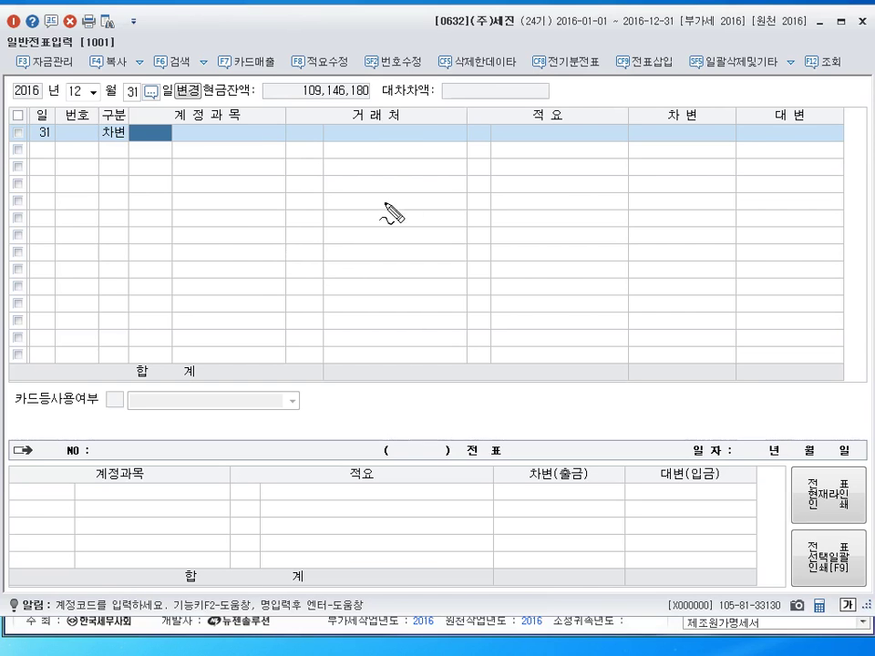
mouse_move(199, 194)
left_mouse_down()
mouse_move(189, 220)
mouse_move(206, 226)
mouse_move(243, 210)
mouse_move(264, 234)
mouse_move(282, 219)
left_mouse_up()
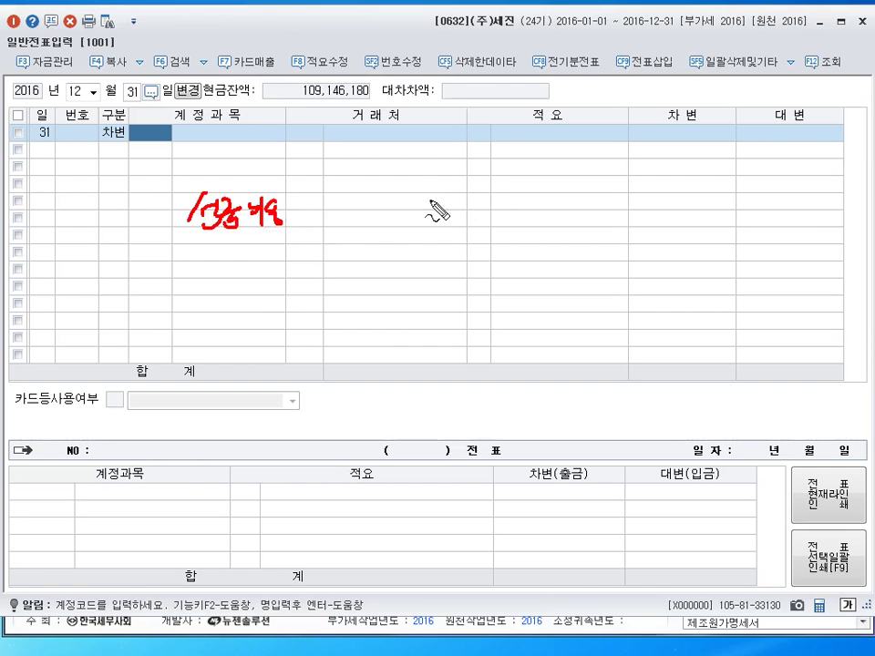
left_click_drag(424, 205, 420, 230)
mouse_move(466, 202)
left_mouse_down()
mouse_move(475, 228)
mouse_move(544, 226)
left_mouse_up()
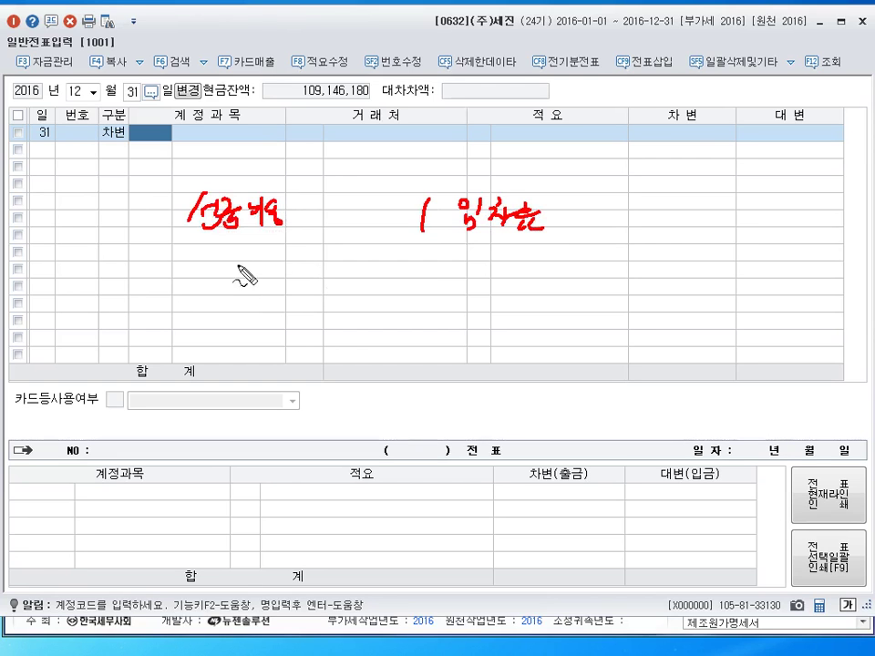
mouse_move(222, 273)
left_mouse_down()
mouse_move(244, 290)
mouse_move(315, 286)
left_mouse_up()
left_click_drag(320, 279, 335, 293)
mouse_move(335, 280)
left_mouse_down()
mouse_move(320, 293)
mouse_move(346, 315)
mouse_move(373, 312)
left_mouse_up()
mouse_move(364, 264)
left_mouse_down()
mouse_move(362, 284)
mouse_move(408, 290)
left_mouse_up()
left_click_drag(394, 298, 552, 292)
key("Escape")
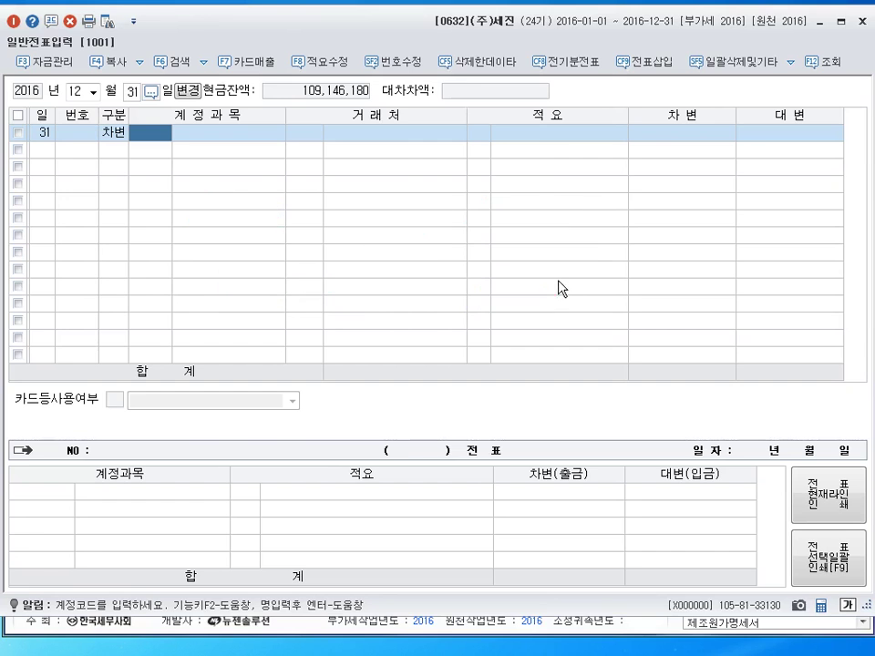
Complete the 차변 line with account 0133 선급비용 and an amount of 2,400,000.
type("132")
key("Return")
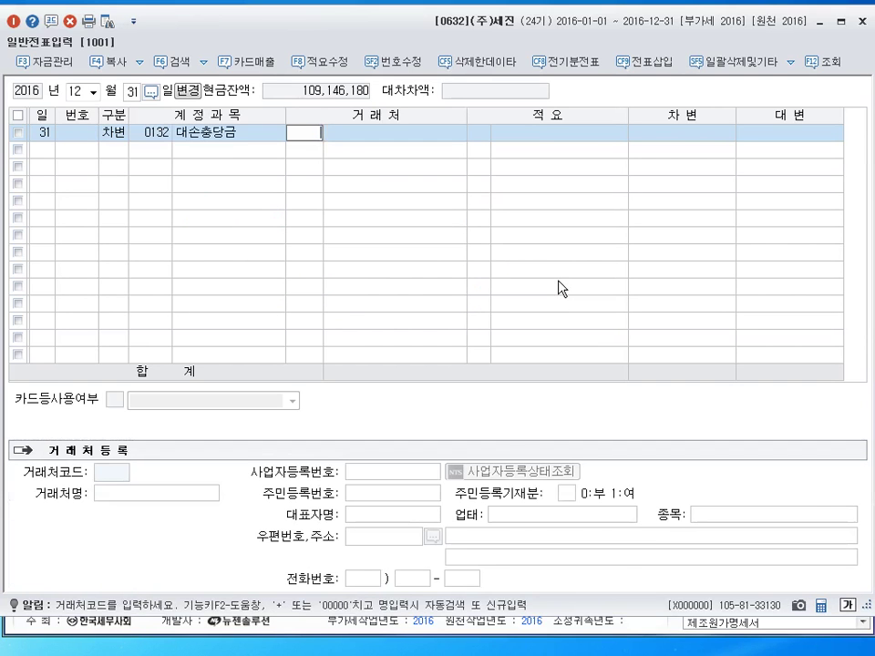
key("shift+Tab")
type("133")
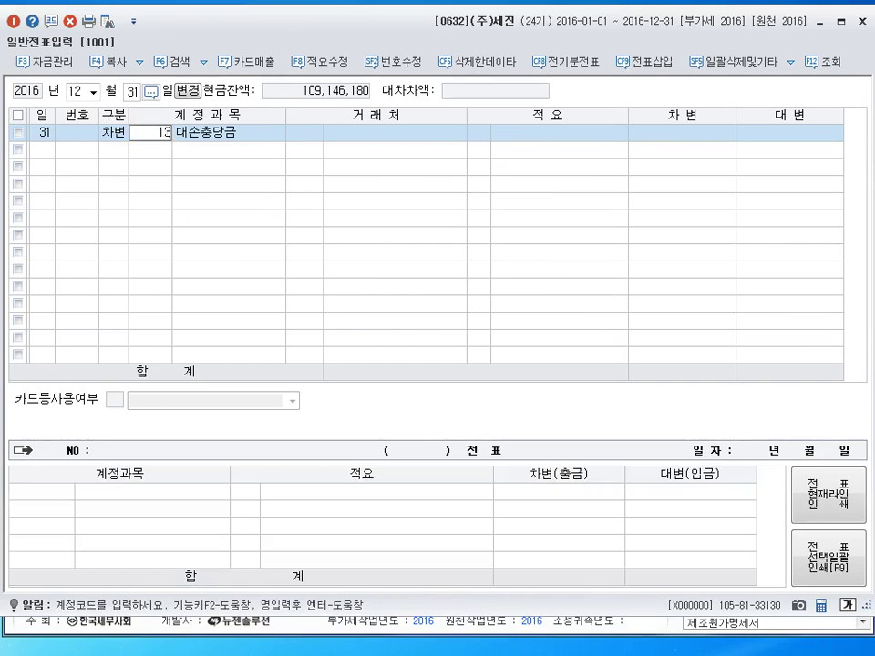
key("Return")
key("Return")
key("Return")
type("2400000")
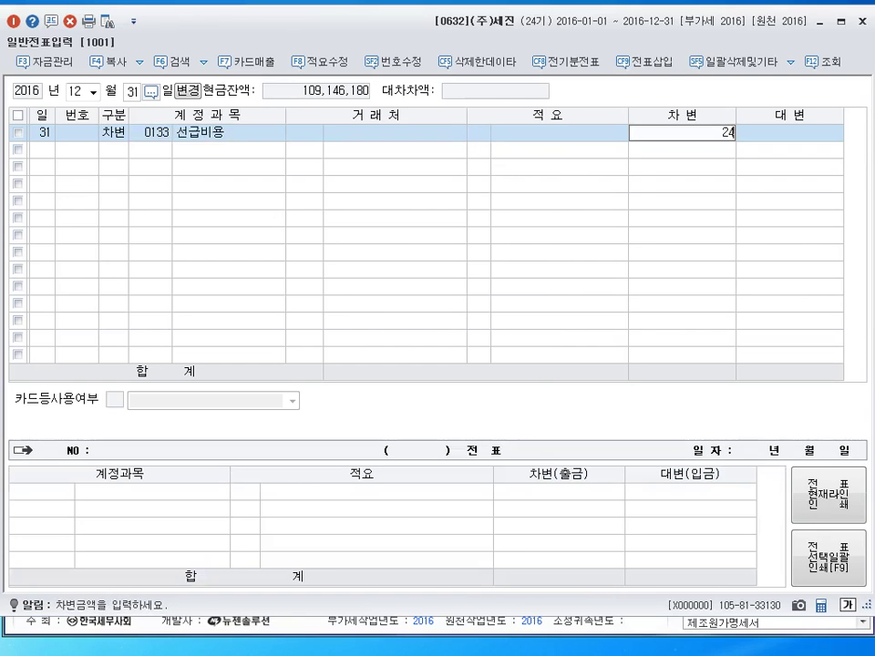
key("Return")
Add the balancing 대변 line of 2,400,000 with account 0519 임차료.
type("400,000")
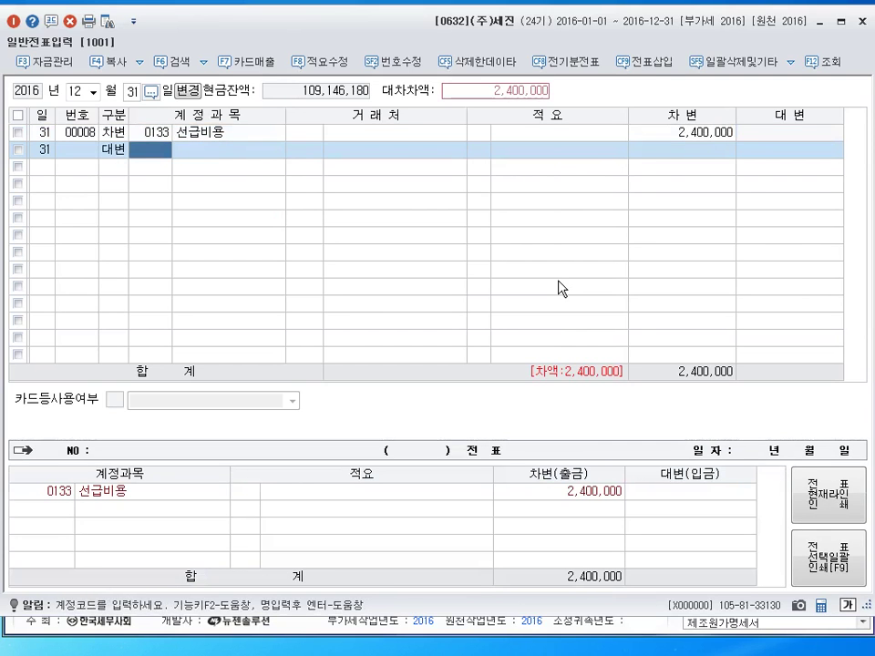
type("519")
key("Return")
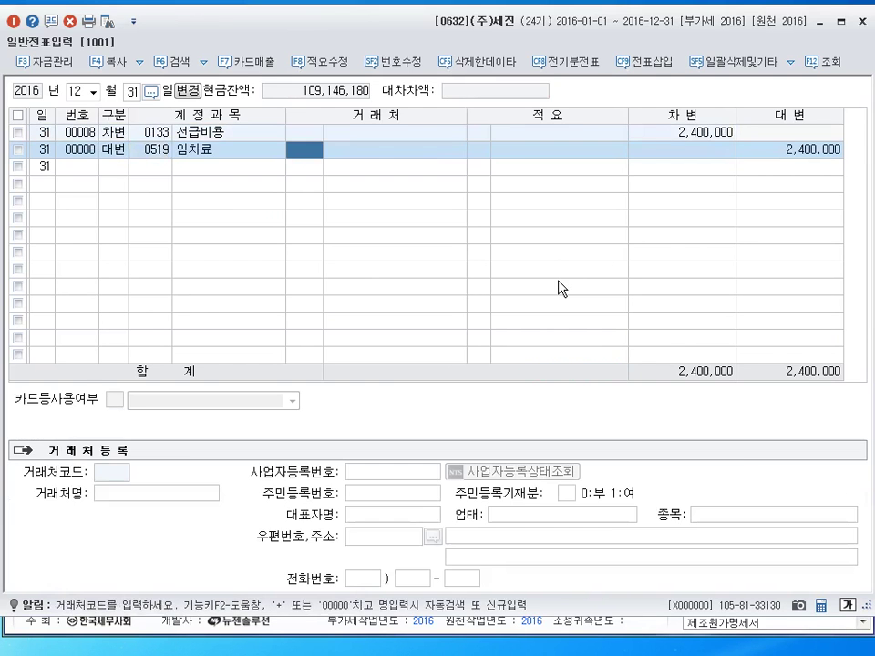
key("Return")
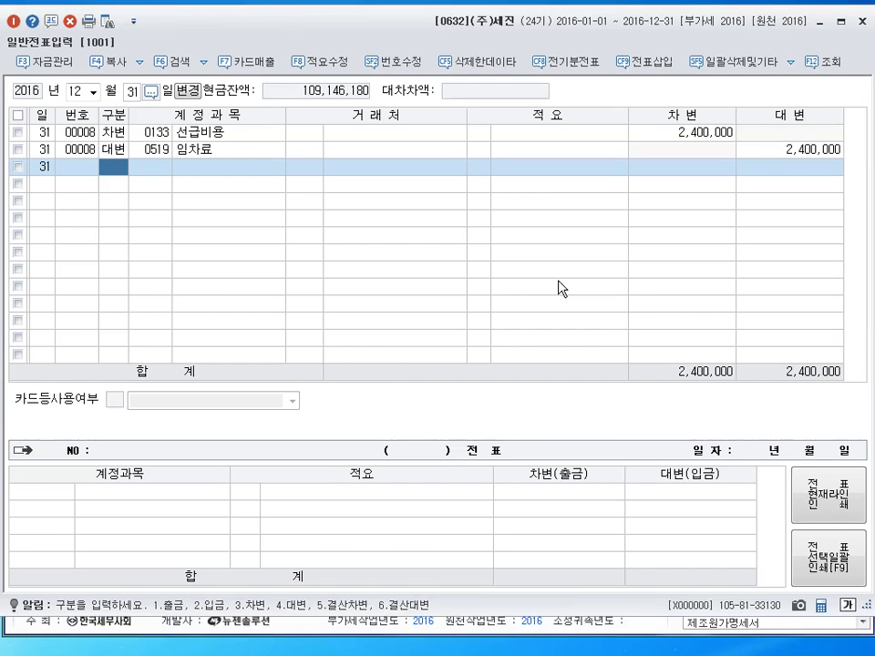
Add a 차변 line for account 0107 단기매매증권 with an amount of 4,000,000.
type("3")
type("107")
key("Return")
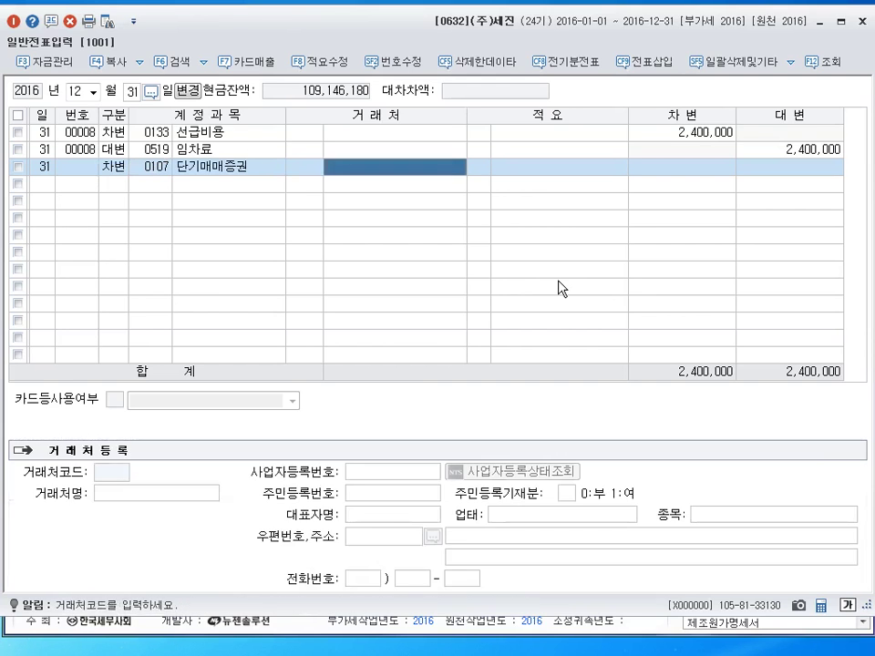
key("Return")
key("Return")
type("4000000")
key("Return")
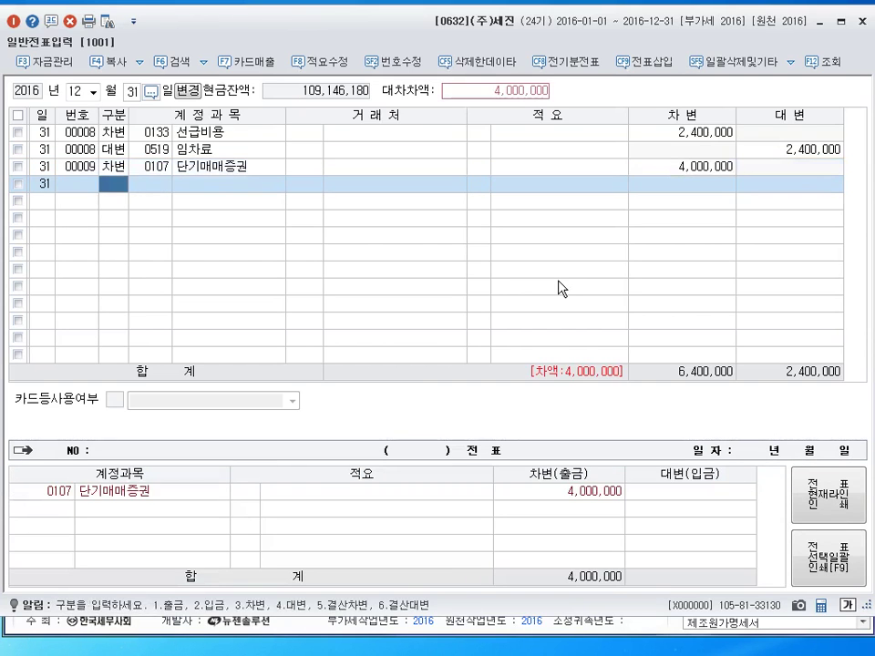
Add a 대변 line of 4,000,000 with account 0906 단기매매증권처분이익 and widen the 계정과목 column to fit the name.
type("4")
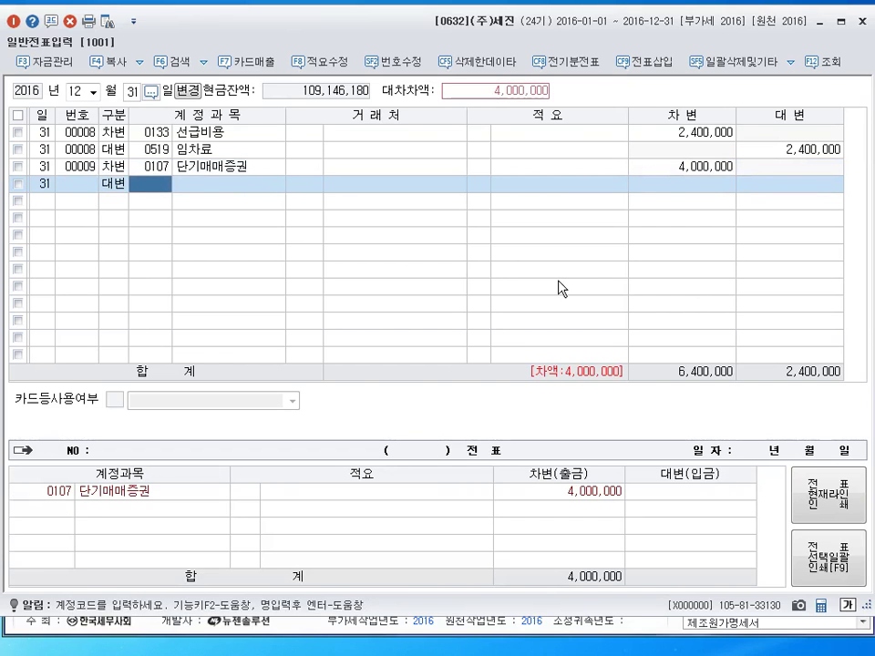
type("906")
key("Return")
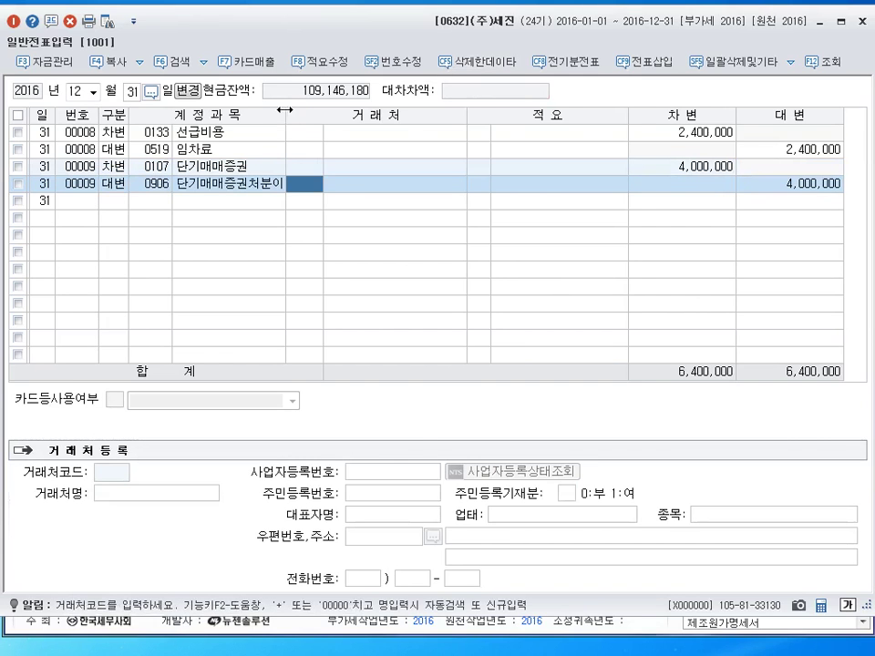
left_click_drag(284, 109, 298, 110)
Change the last 대변 line's account to 0905 단기매매증권평가이익 and close the voucher entry.
left_click(161, 184)
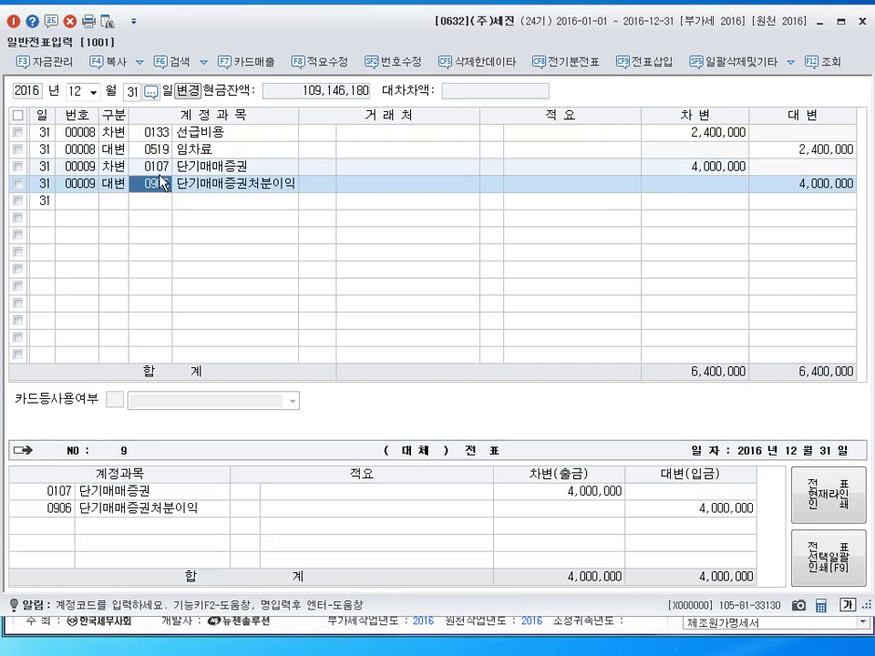
type("단기매")
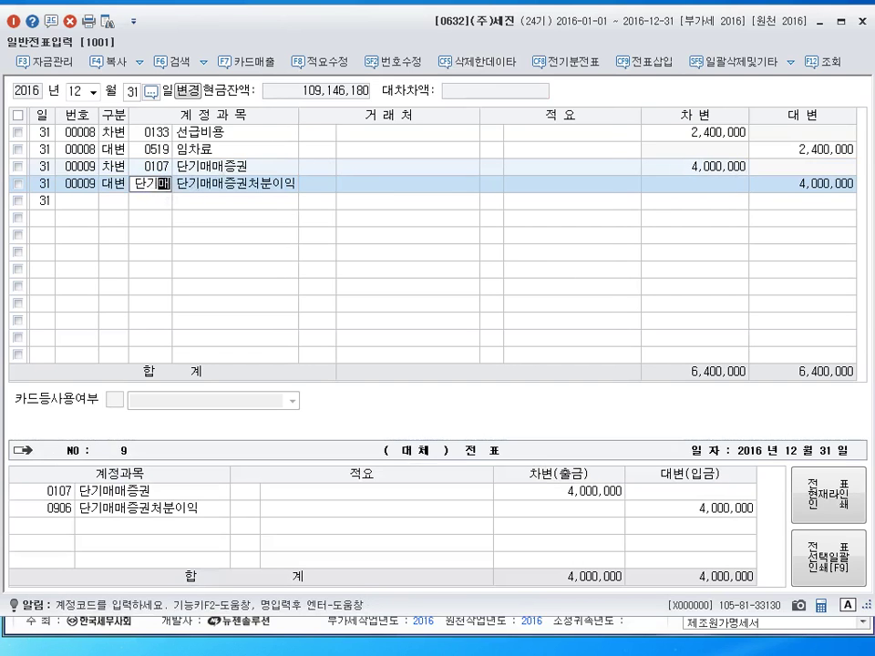
key("Return")
key("Down")
key("Down")
key("Down")
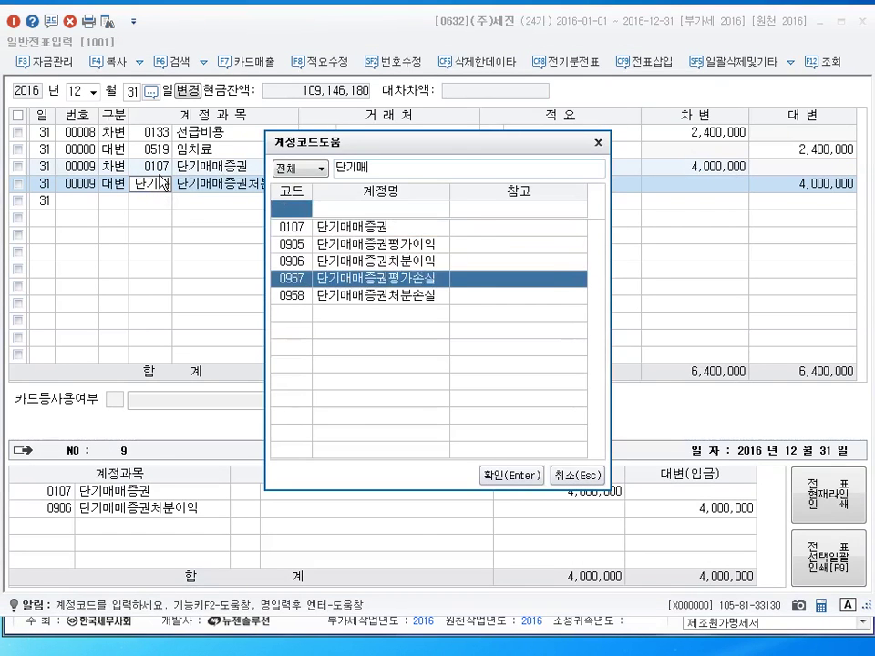
key("Up")
key("Up")
key("Return")
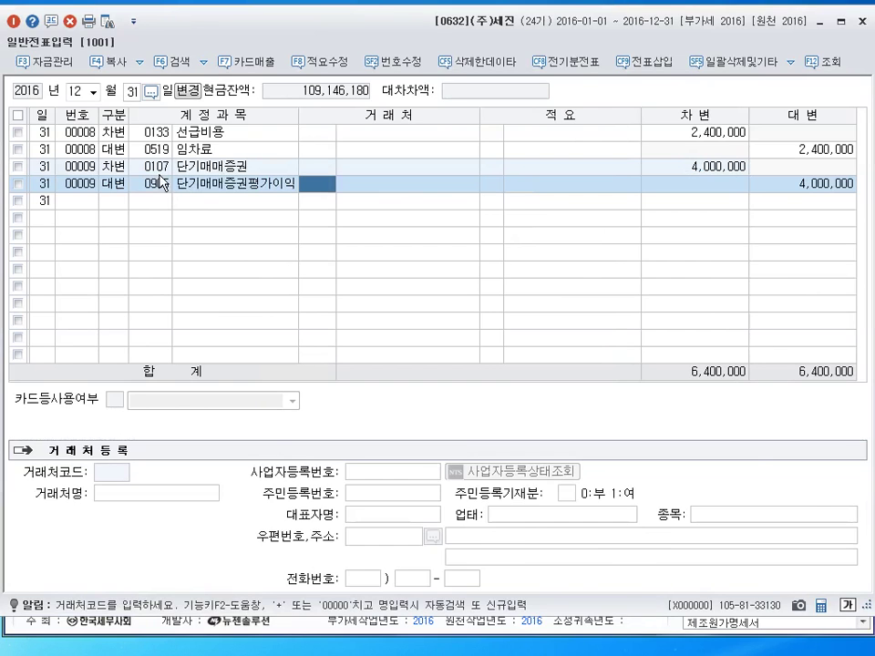
key("Return")
key("Return")
key("Return")
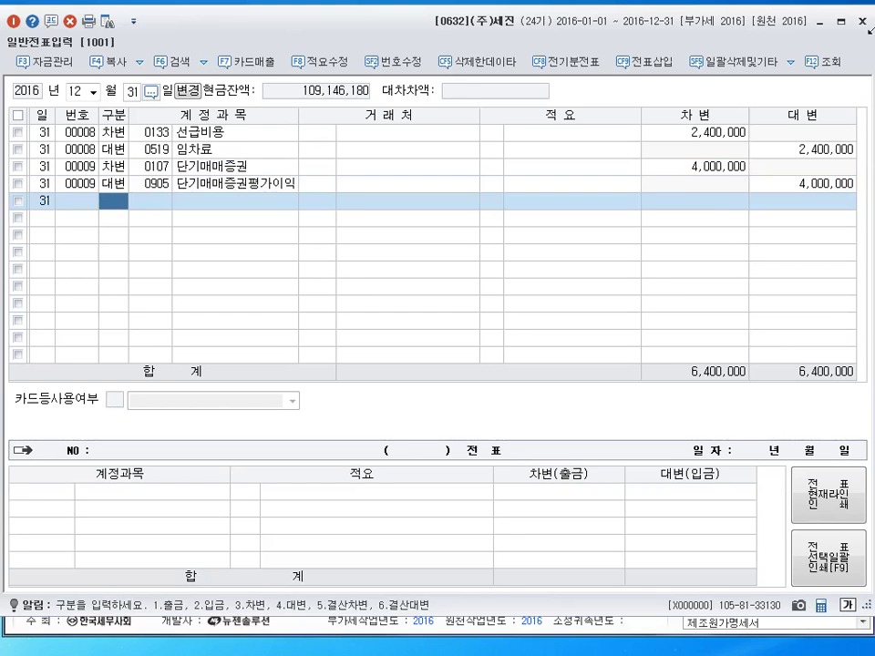
left_click(861, 21)
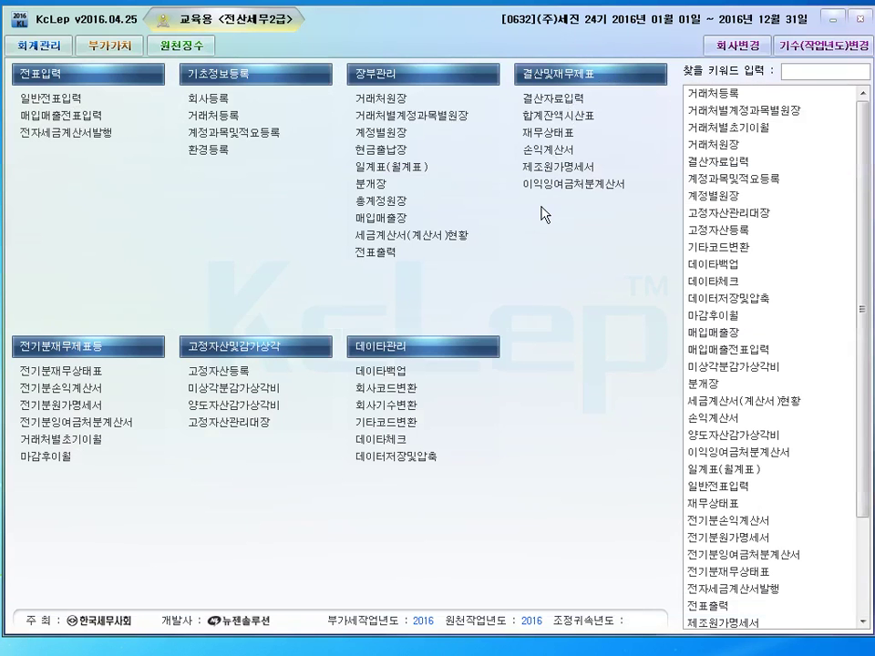
Open 결산자료입력 for January to December 2016 and select the 판매비와 일반관리비 row.
left_click(553, 98)
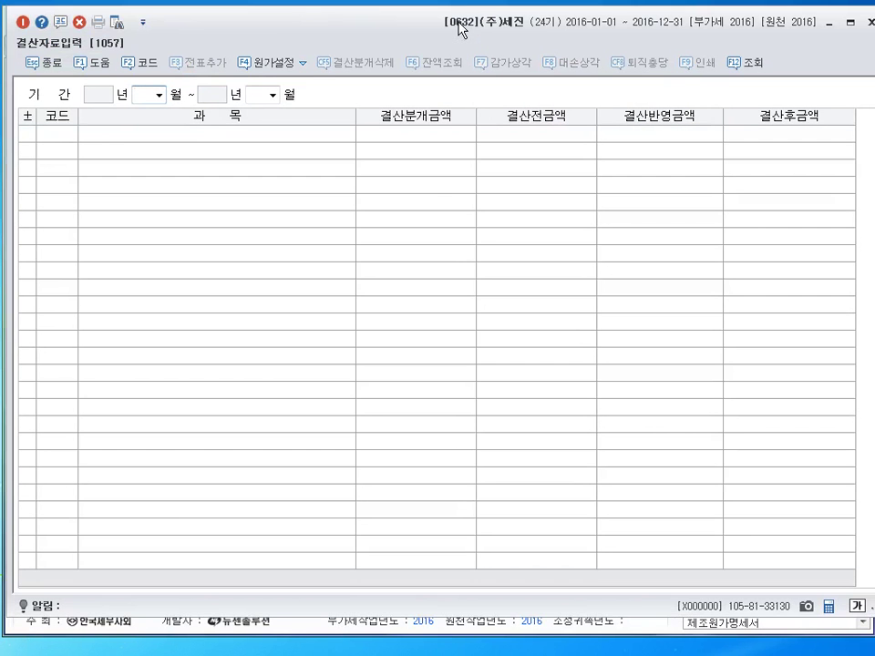
type("1")
key("Return")
type("12")
key("Return")
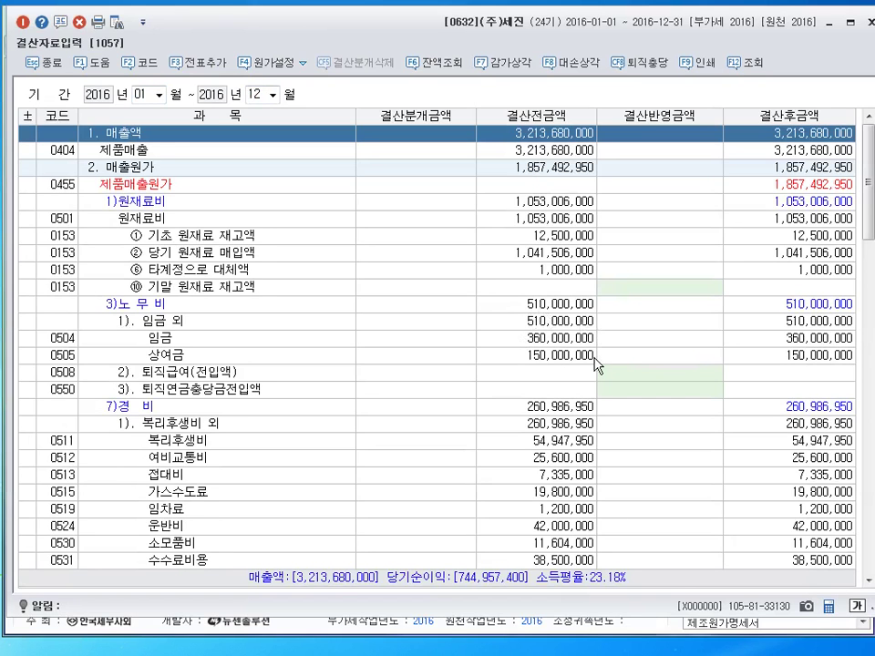
scroll(596, 365, "down", 12)
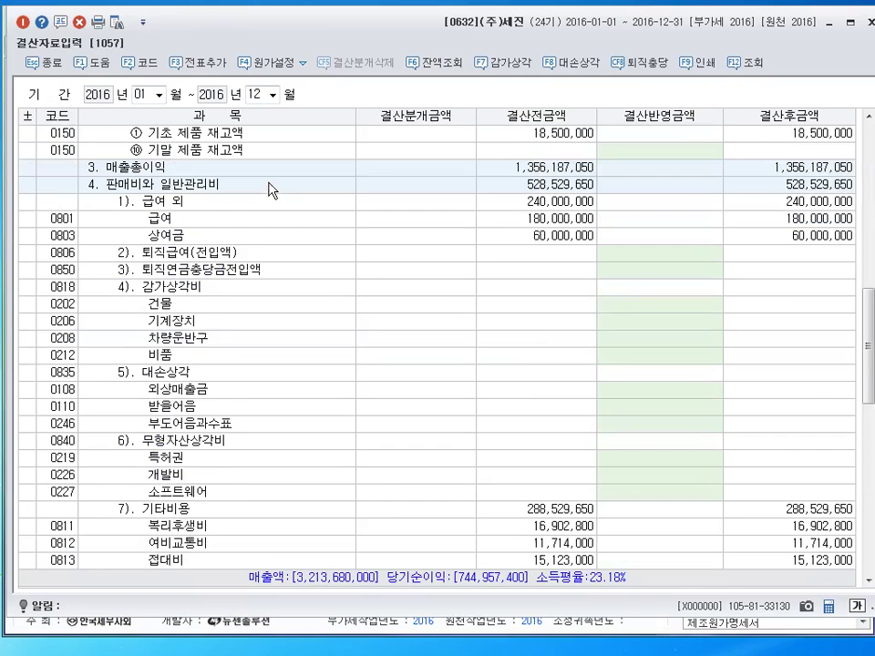
left_click(268, 185)
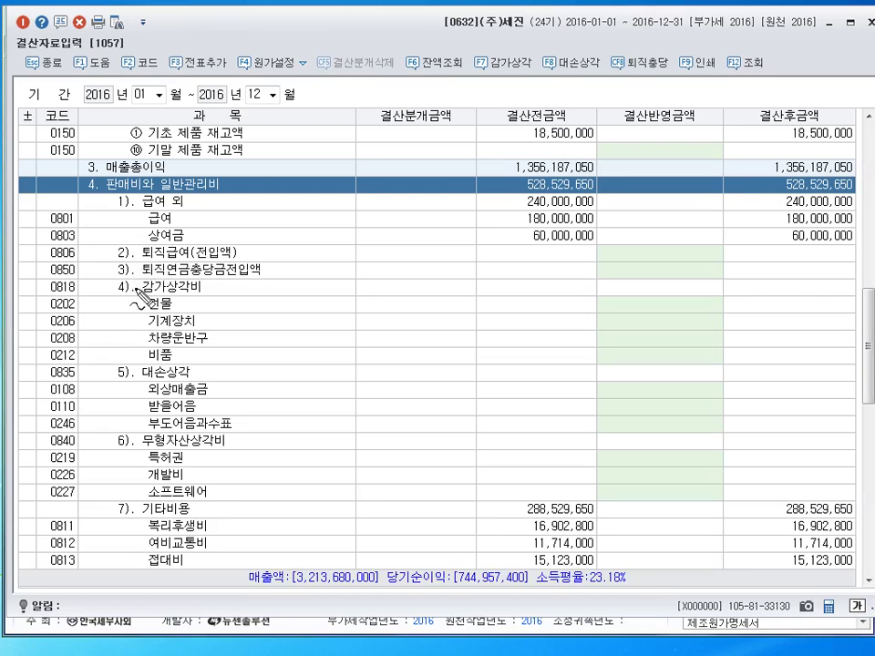
mouse_move(190, 270)
left_mouse_down()
mouse_move(195, 299)
mouse_move(224, 283)
mouse_move(279, 289)
mouse_move(293, 272)
mouse_move(335, 270)
mouse_move(333, 282)
mouse_move(379, 269)
mouse_move(401, 280)
left_mouse_up()
left_click_drag(415, 276, 434, 293)
mouse_move(454, 273)
left_mouse_down()
mouse_move(448, 288)
mouse_move(484, 303)
mouse_move(474, 293)
left_mouse_up()
left_click_drag(492, 278, 512, 286)
mouse_move(344, 303)
left_mouse_down()
mouse_move(373, 302)
mouse_move(376, 309)
left_mouse_up()
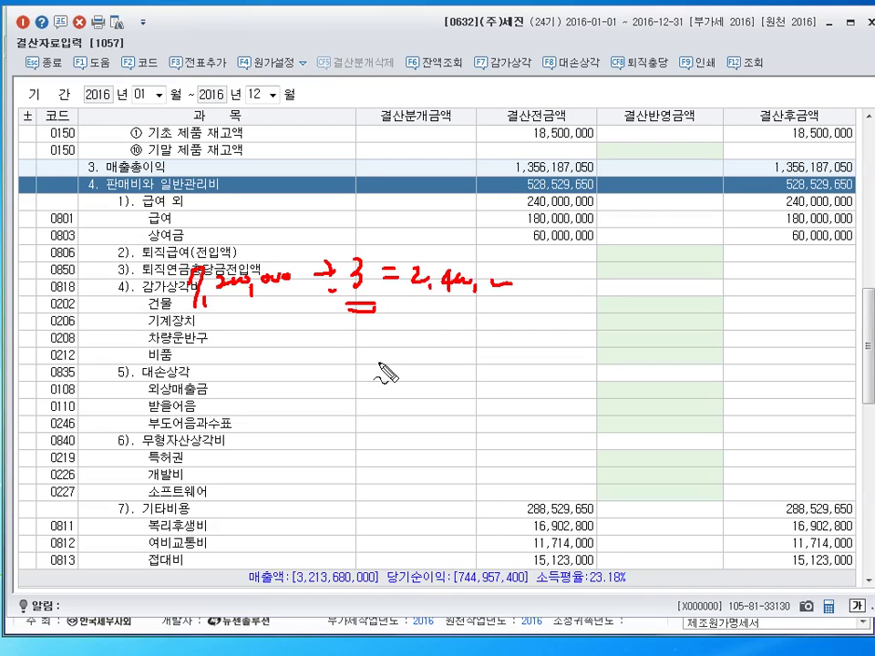
key("Escape")
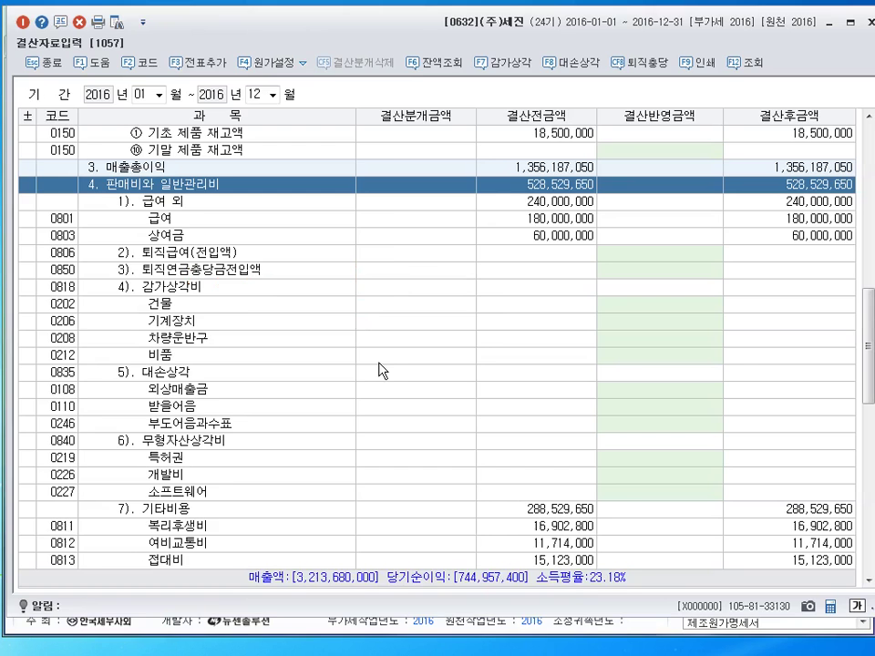
Enter 2,400,000 as the 결산반영금액 for 개발비 under 무형자산상각비 in 판매비와 일반관리비.
left_click(714, 425)
scroll(507, 469, "down", 3)
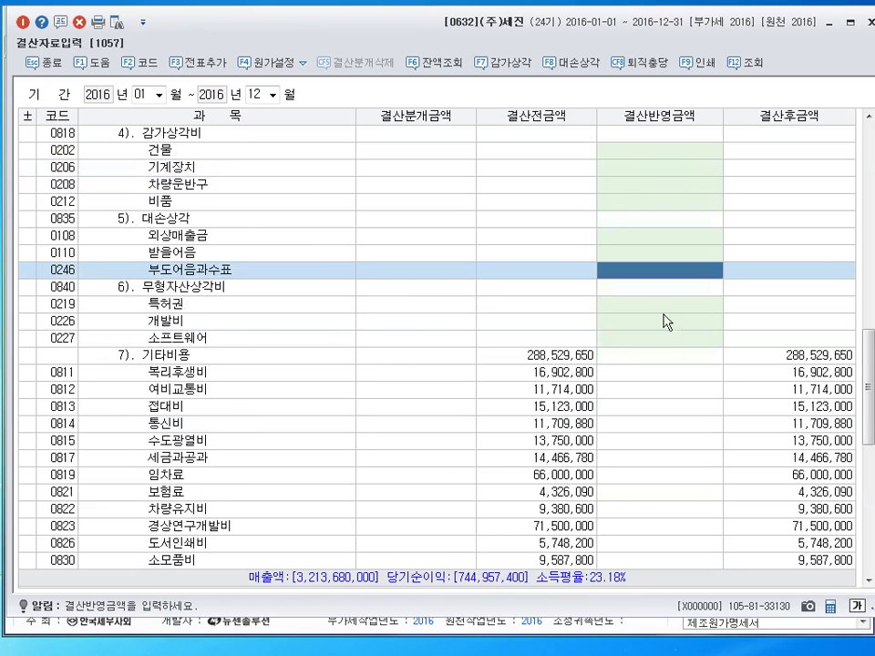
key("Return")
key("Return")
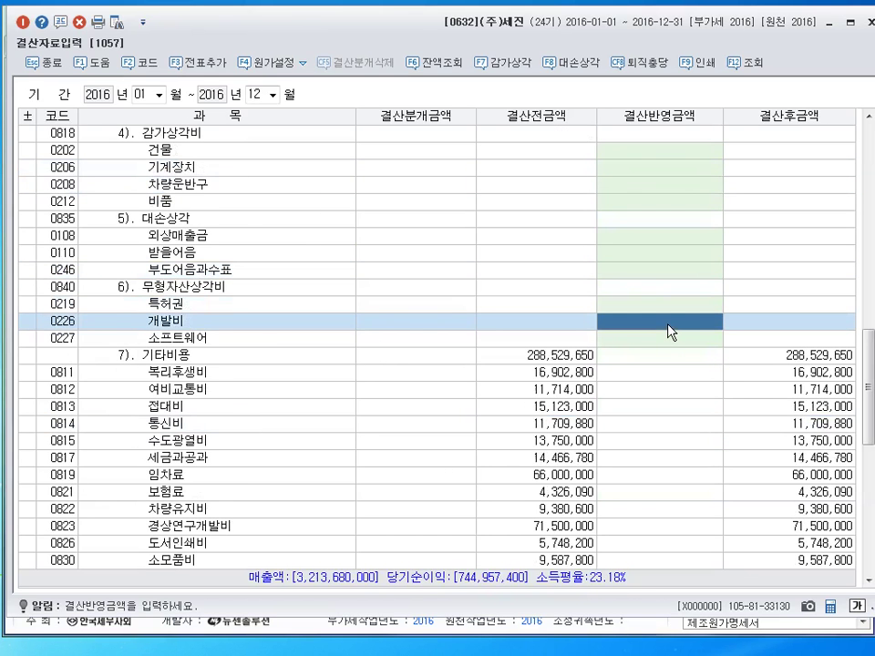
type("2400000")
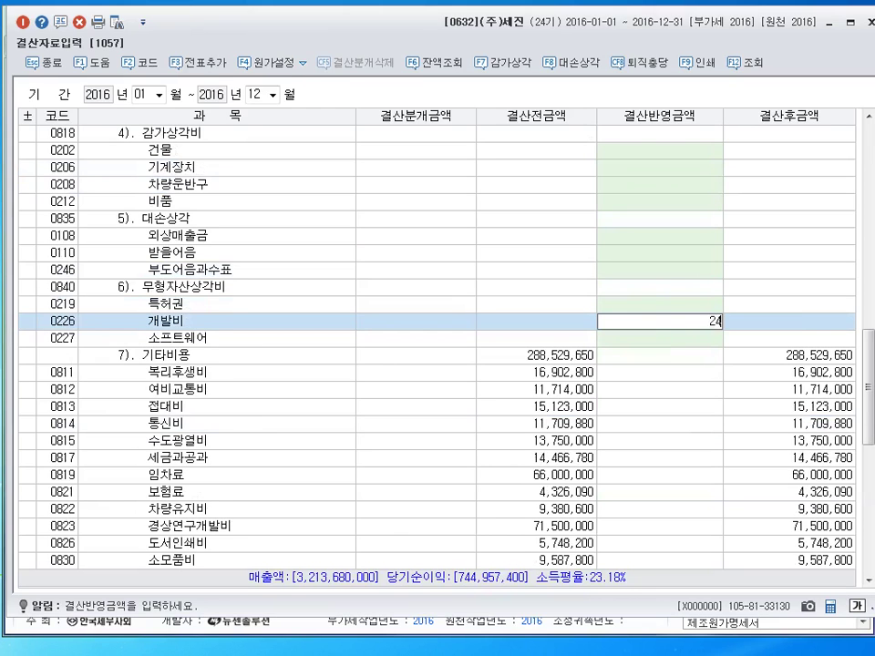
key("Return")
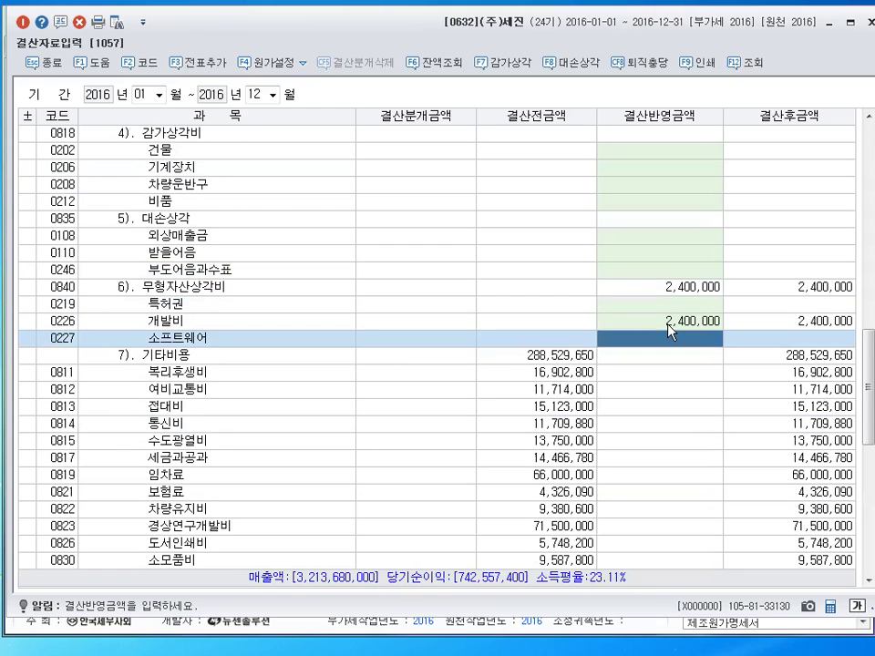
left_click(667, 325)
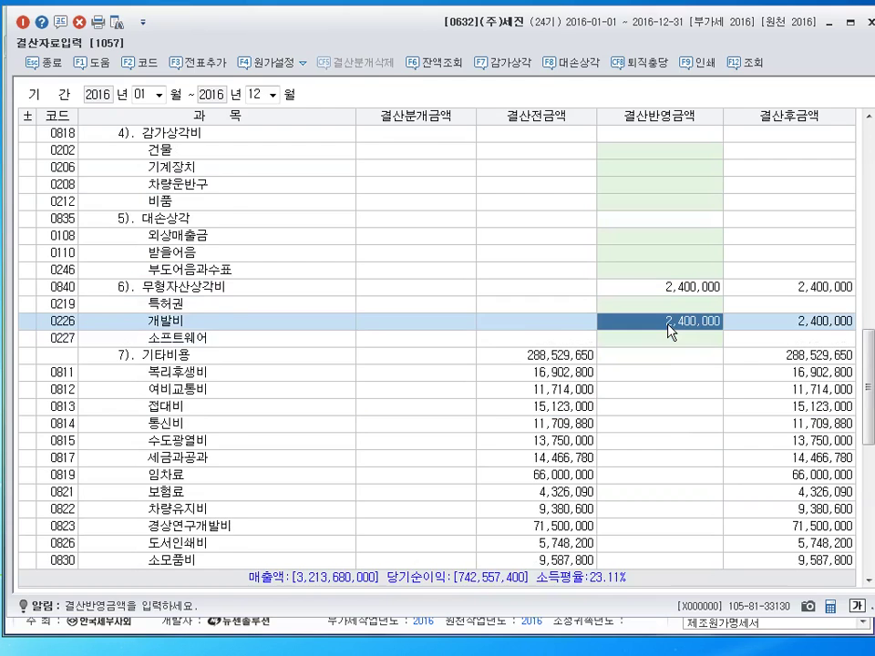